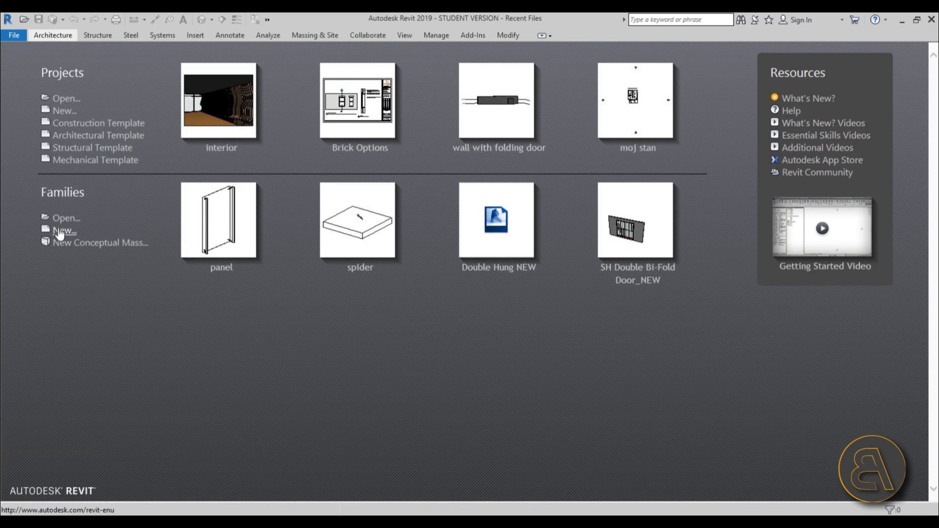
Step: Create a new family from the Metric Door template
{"action": "left_click", "coordinate": [61, 231]}
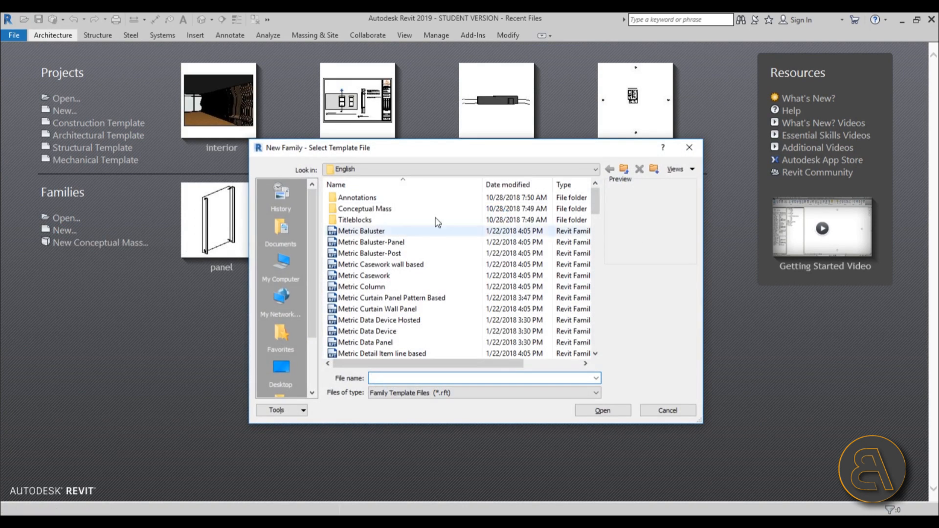
{"action": "left_click_drag", "start_coordinate": [597, 204], "coordinate": [595, 230]}
{"action": "left_click", "coordinate": [363, 233]}
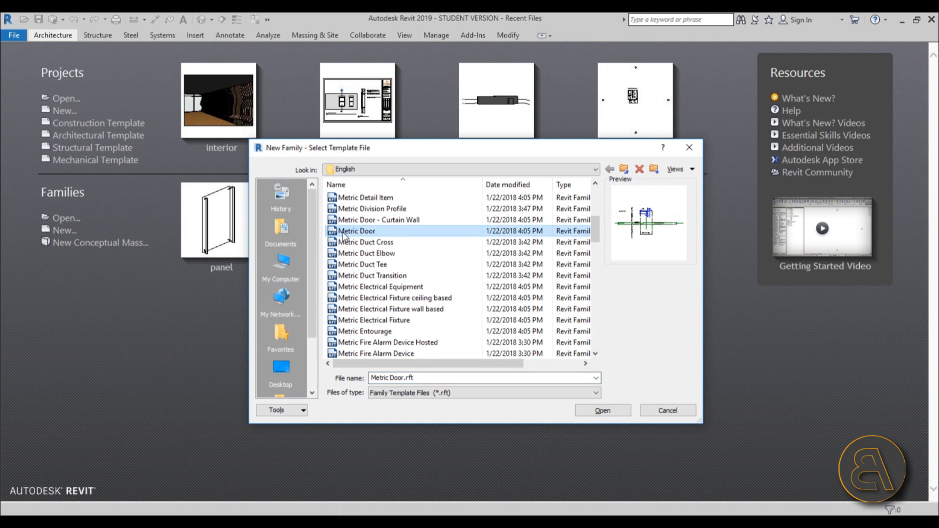
{"action": "left_click", "coordinate": [598, 412]}
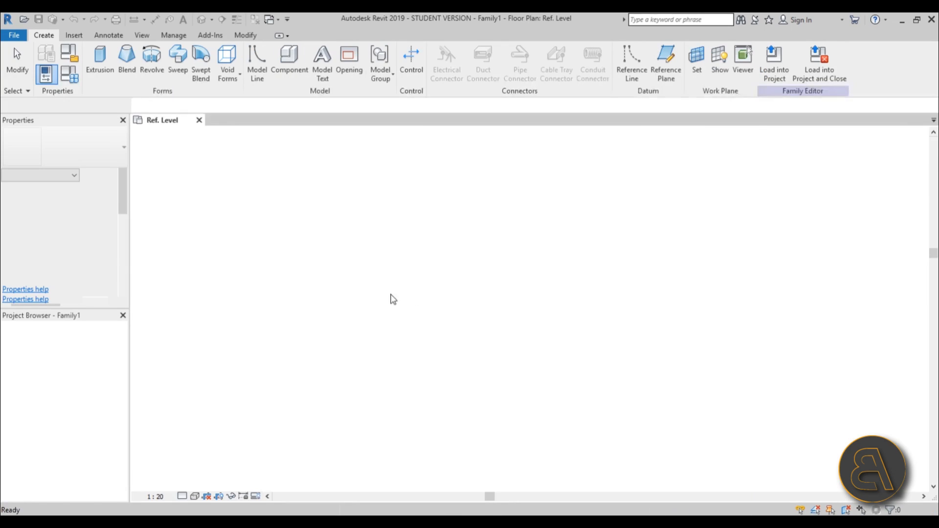
Step: Examine the door template's default frame, wall and reference planes in the Ref. Level floor plan
{"action": "scroll", "coordinate": [498, 340], "scroll_direction": "up", "scroll_amount": 4}
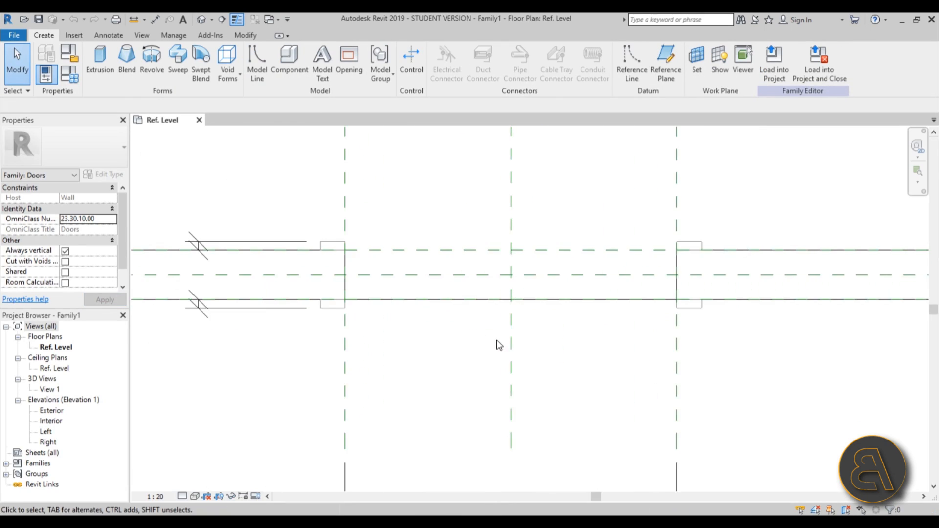
{"action": "scroll", "coordinate": [387, 293], "scroll_direction": "down", "scroll_amount": 3}
{"action": "scroll", "coordinate": [497, 292], "scroll_direction": "up", "scroll_amount": 3}
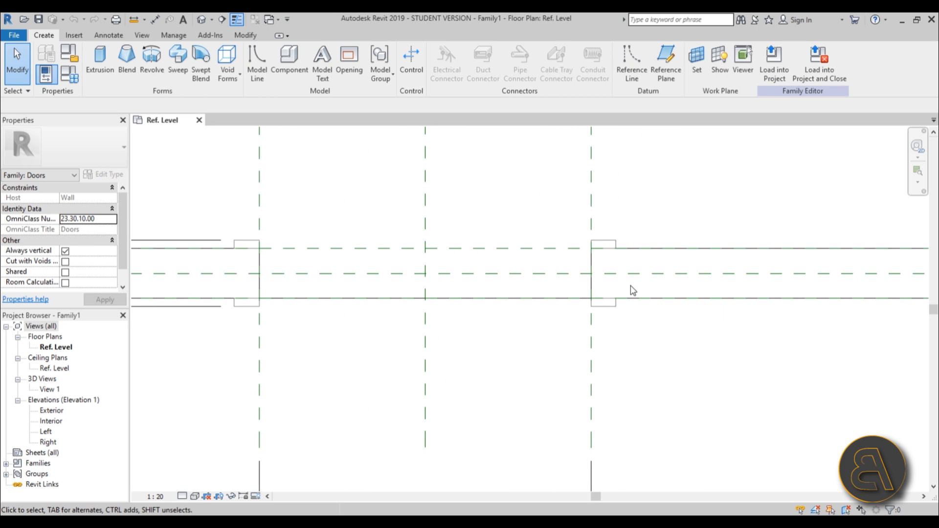
{"action": "left_click", "coordinate": [616, 311]}
{"action": "key", "text": "Escape"}
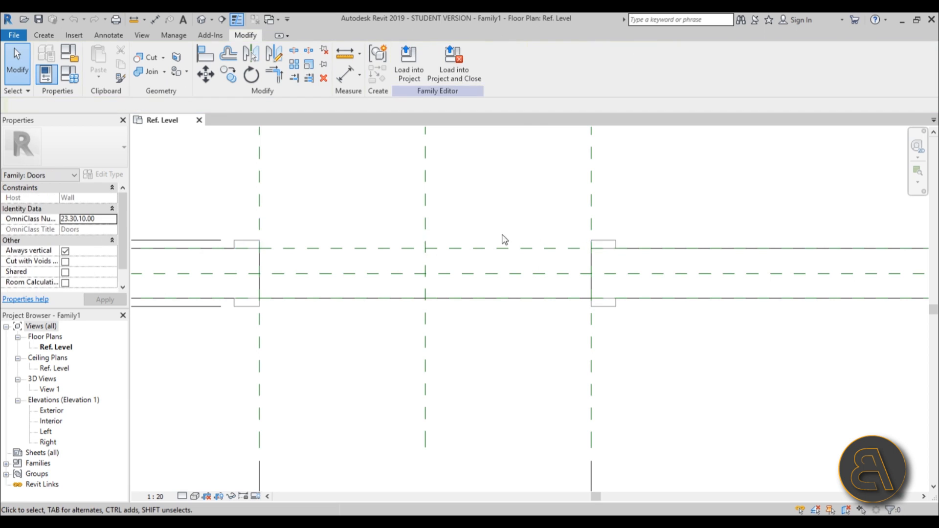
{"action": "scroll", "coordinate": [402, 266], "scroll_direction": "down", "scroll_amount": 2}
{"action": "scroll", "coordinate": [408, 235], "scroll_direction": "down", "scroll_amount": 1}
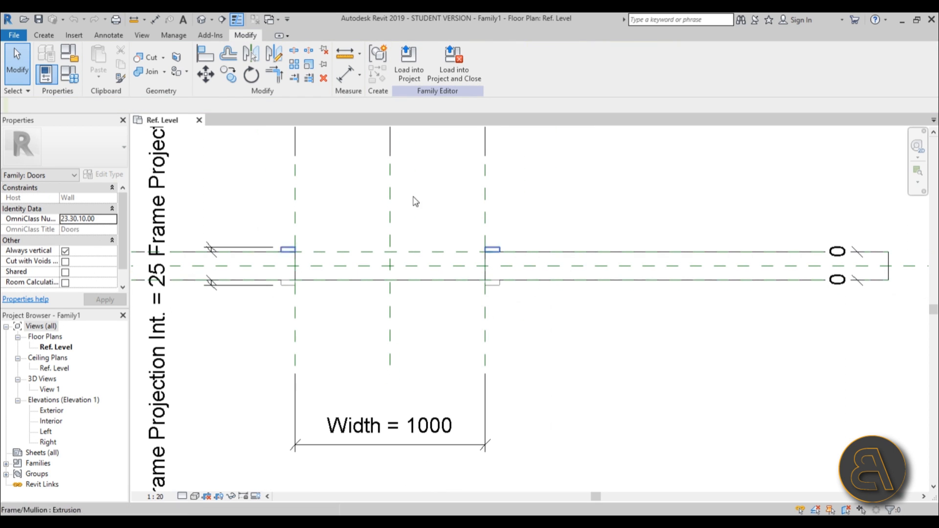
Step: Open the default 3D view and inspect the template's door frame from several angles
{"action": "left_click", "coordinate": [201, 19]}
{"action": "middle_click_drag", "start_coordinate": [563, 426], "coordinate": [681, 342], "text": "shift"}
{"action": "scroll", "coordinate": [569, 397], "scroll_direction": "up", "scroll_amount": 5}
{"action": "left_click", "coordinate": [611, 383]}
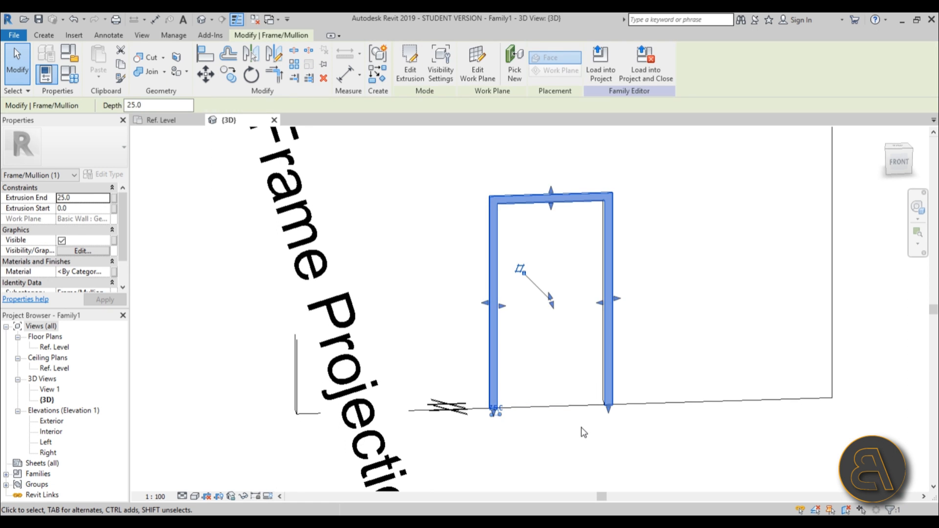
{"action": "left_click", "coordinate": [583, 432]}
{"action": "middle_click_drag", "start_coordinate": [583, 433], "coordinate": [626, 421], "text": "shift"}
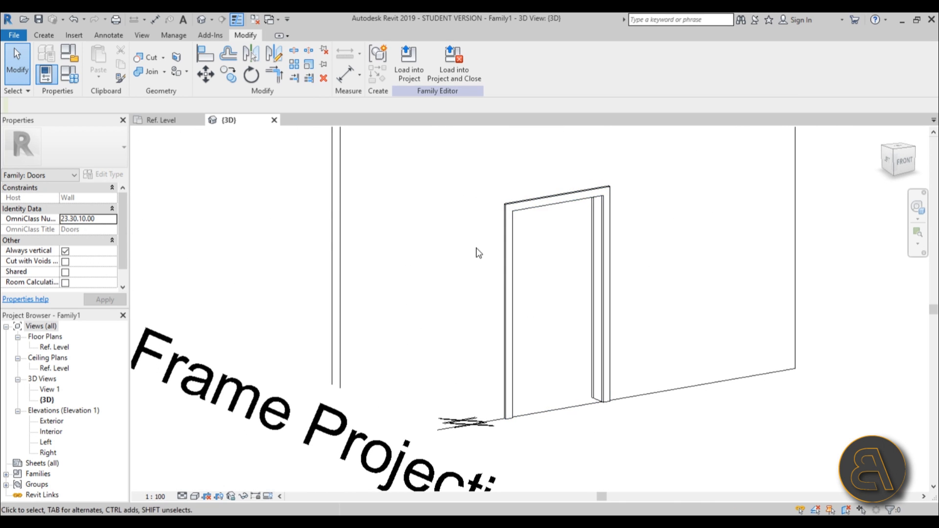
{"action": "middle_click_drag", "start_coordinate": [538, 387], "coordinate": [577, 394], "text": "shift"}
{"action": "scroll", "coordinate": [576, 394], "scroll_direction": "up", "scroll_amount": 3}
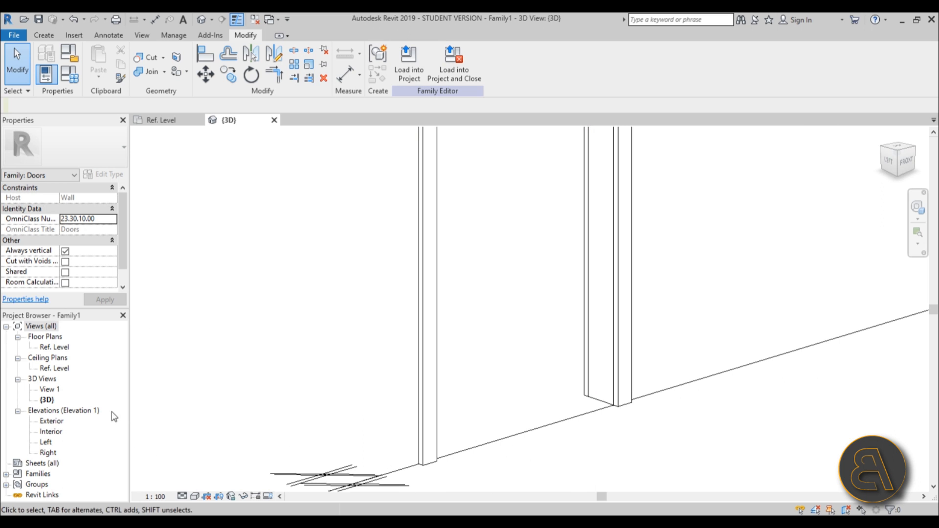
Step: In the Exterior elevation, start an extrusion and sketch a rectangle matching the door opening, locking its edges to the opening
{"action": "double_click", "coordinate": [52, 421]}
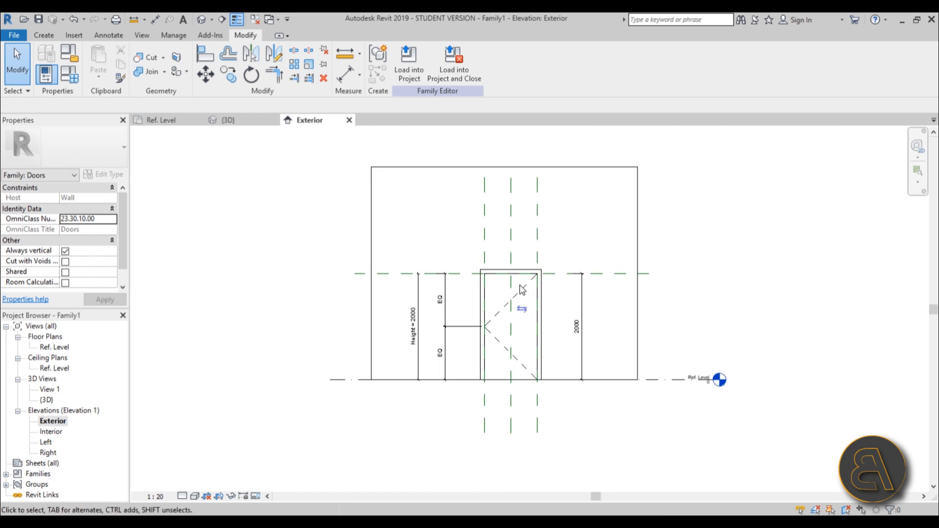
{"action": "scroll", "coordinate": [528, 326], "scroll_direction": "up", "scroll_amount": 3}
{"action": "middle_click_drag", "start_coordinate": [531, 332], "coordinate": [510, 324]}
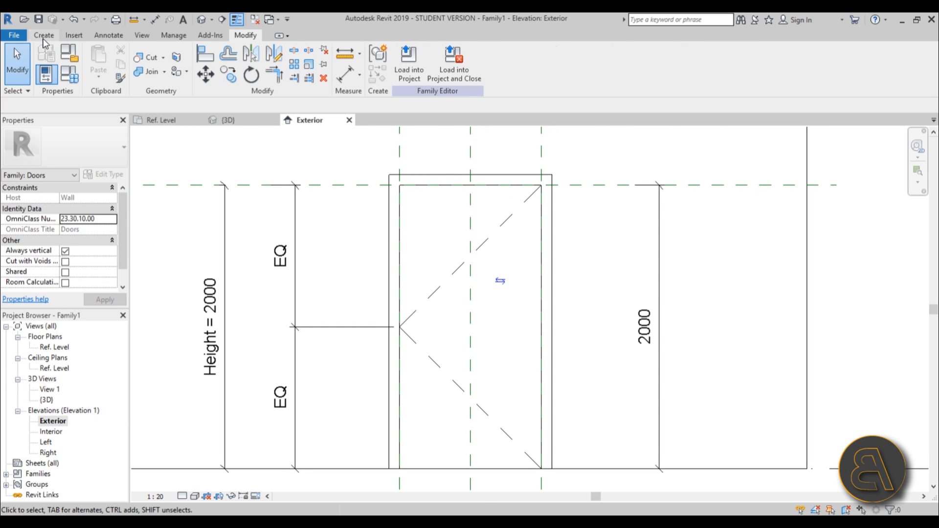
{"action": "left_click", "coordinate": [44, 36]}
{"action": "left_click", "coordinate": [100, 64]}
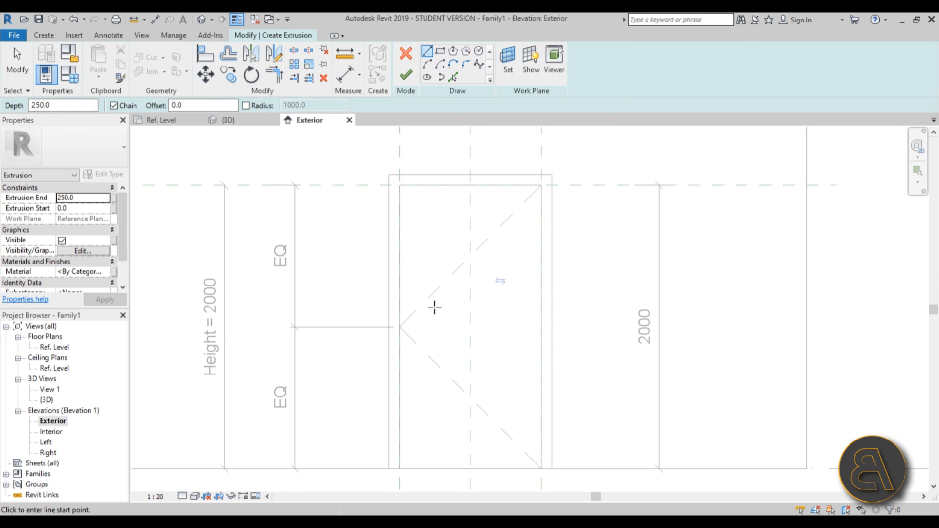
{"action": "middle_click_drag", "start_coordinate": [434, 306], "coordinate": [418, 255]}
{"action": "left_click", "coordinate": [441, 51]}
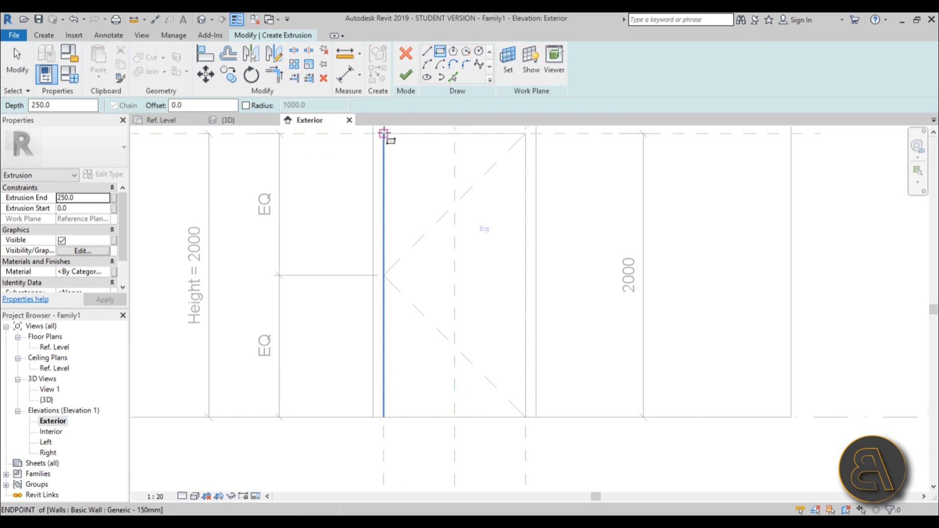
{"action": "left_click", "coordinate": [384, 133]}
{"action": "left_click", "coordinate": [525, 417]}
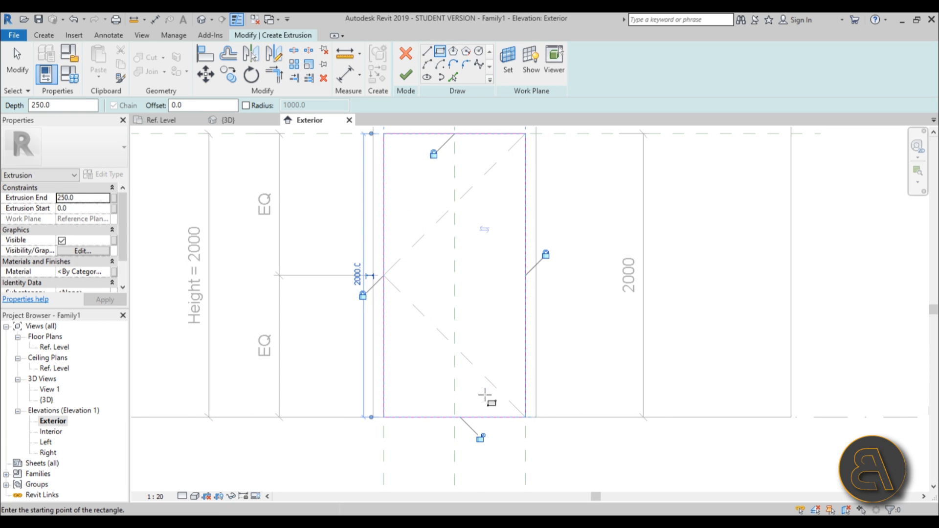
{"action": "key", "text": "Escape"}
{"action": "key", "text": "Escape"}
Step: Sketch a second rectangle inside the first, using the door opening's corners with a 15 mm inward offset
{"action": "left_click", "coordinate": [440, 50]}
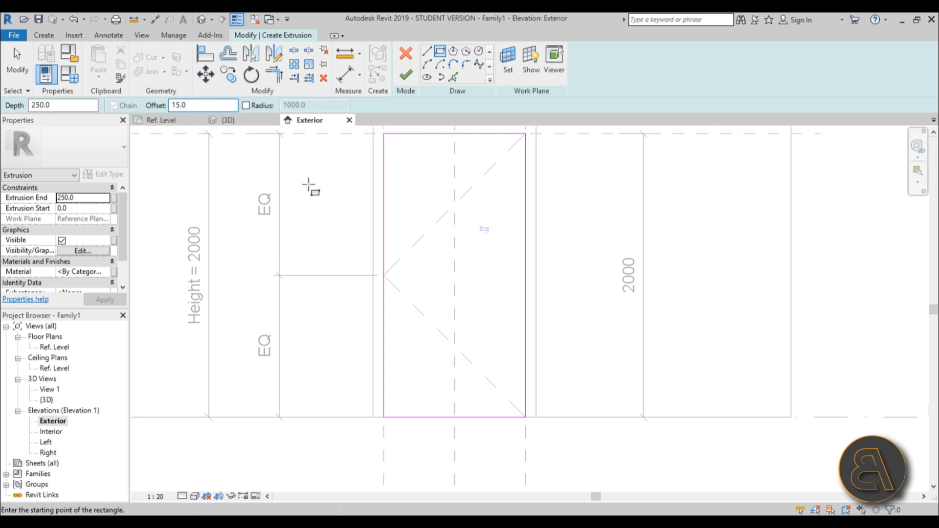
{"action": "left_click", "coordinate": [383, 134]}
{"action": "scroll", "coordinate": [535, 416], "scroll_direction": "up", "scroll_amount": 2}
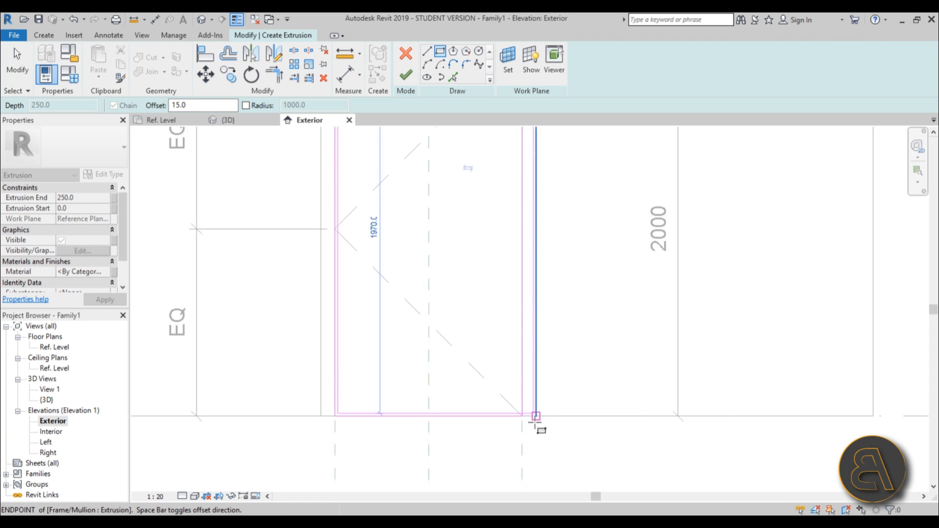
{"action": "scroll", "coordinate": [535, 416], "scroll_direction": "up", "scroll_amount": 1}
{"action": "left_click", "coordinate": [512, 416]}
{"action": "scroll", "coordinate": [591, 384], "scroll_direction": "down", "scroll_amount": 3}
{"action": "key", "text": "Escape"}
{"action": "key", "text": "Escape"}
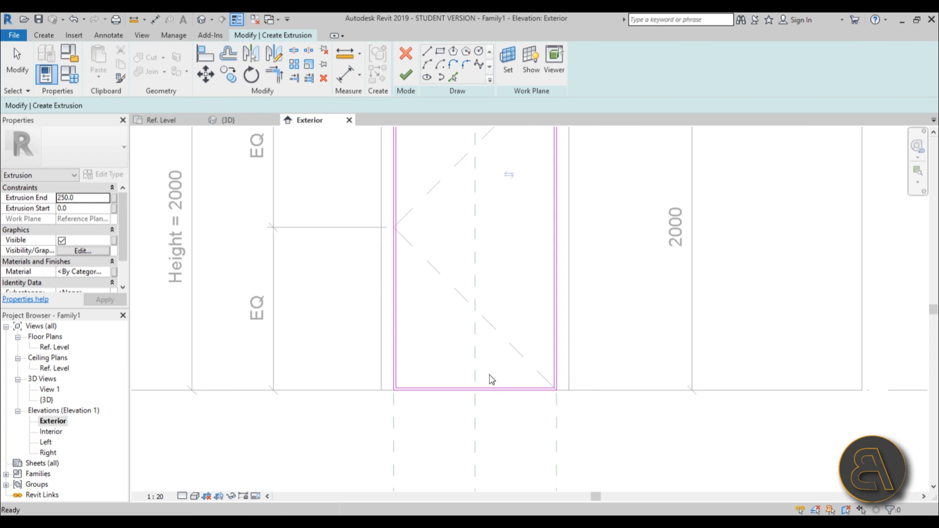
Step: Delete the inner rectangle's bottom line and split the outer rectangle's bottom line near its middle
{"action": "scroll", "coordinate": [492, 380], "scroll_direction": "up", "scroll_amount": 3}
{"action": "left_click", "coordinate": [433, 397]}
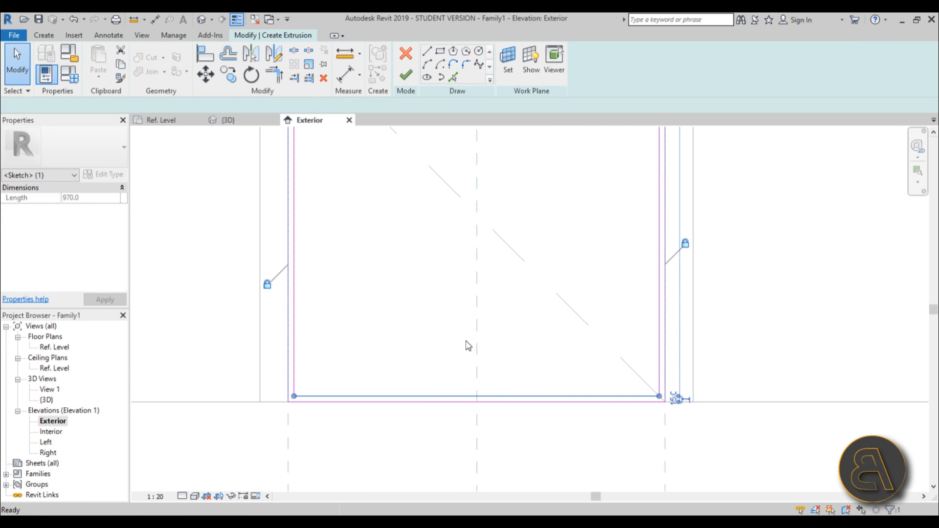
{"action": "key", "text": "Escape"}
{"action": "key", "text": "s"}
{"action": "key", "text": "l"}
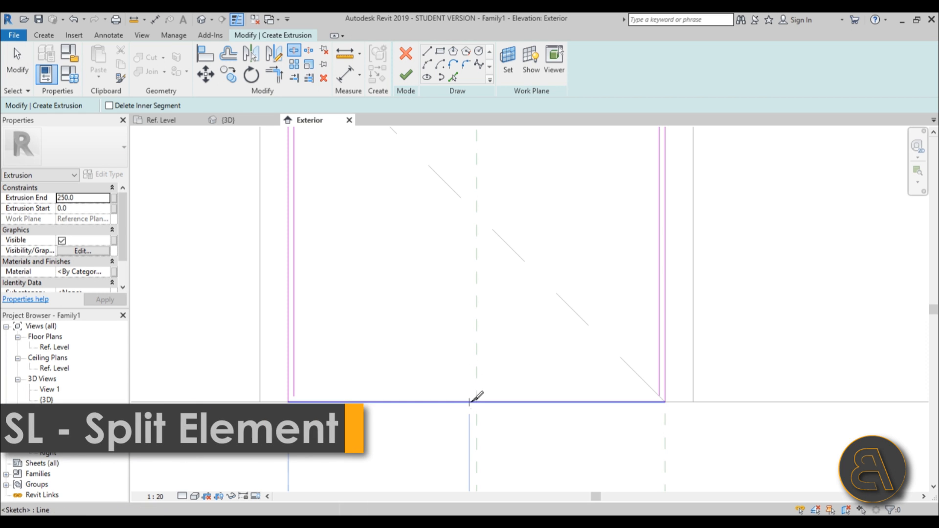
{"action": "left_click", "coordinate": [470, 402]}
{"action": "key", "text": "Escape"}
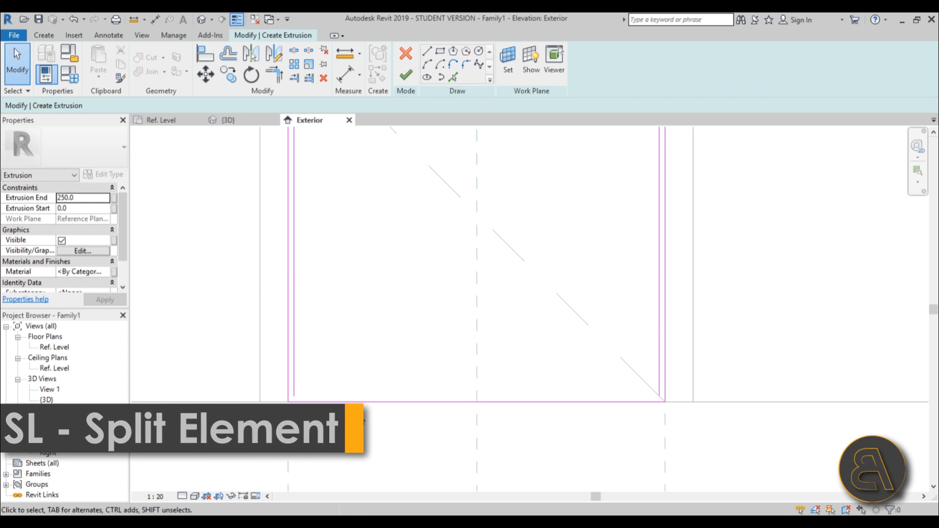
Step: Trim both bottom corners so short segments connect the inner and outer vertical lines into one closed frame profile
{"action": "scroll", "coordinate": [309, 407], "scroll_direction": "up", "scroll_amount": 3}
{"action": "key", "text": "t"}
{"action": "key", "text": "r"}
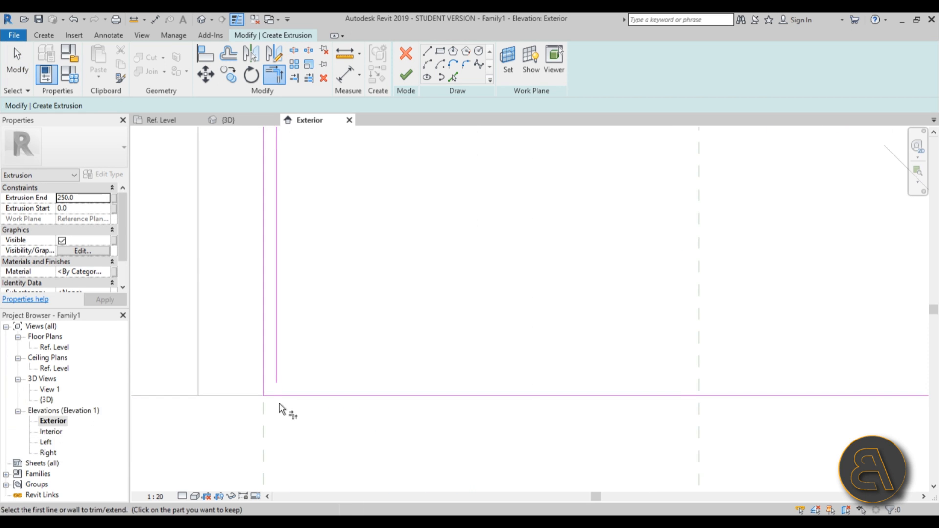
{"action": "left_click", "coordinate": [276, 378]}
{"action": "scroll", "coordinate": [274, 359], "scroll_direction": "down", "scroll_amount": 3}
{"action": "scroll", "coordinate": [636, 369], "scroll_direction": "up", "scroll_amount": 3}
{"action": "left_click", "coordinate": [593, 359]}
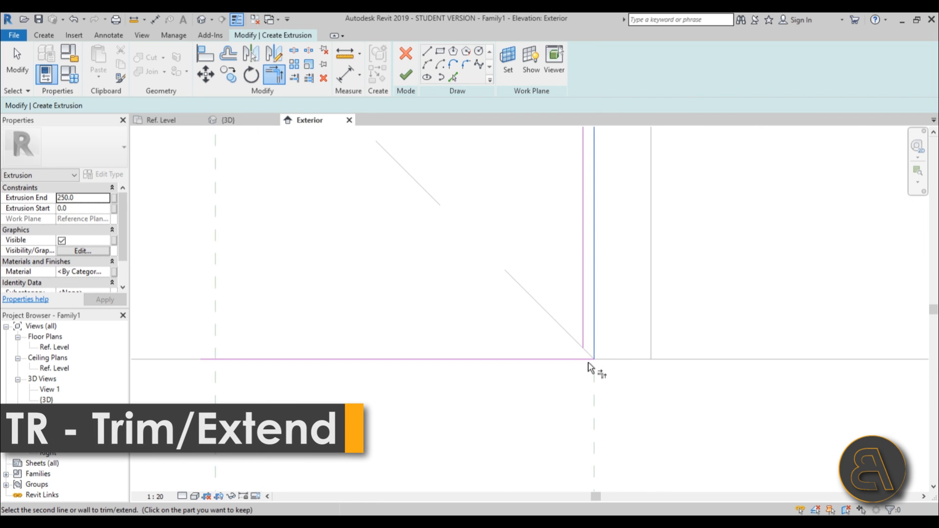
{"action": "left_click", "coordinate": [589, 360]}
{"action": "scroll", "coordinate": [592, 364], "scroll_direction": "up", "scroll_amount": 2}
{"action": "key", "text": "Escape"}
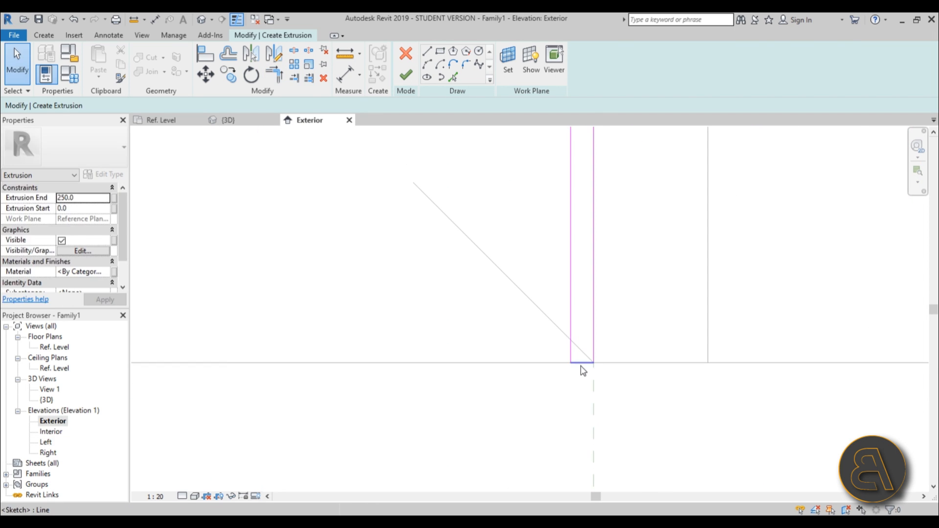
Step: Lock the two short bottom segments of the frame profile to the reference level
{"action": "mouse_move", "coordinate": [581, 366]}
{"action": "left_mouse_down"}
{"action": "mouse_move", "coordinate": [583, 337]}
{"action": "mouse_move", "coordinate": [584, 364]}
{"action": "left_mouse_up"}
{"action": "left_click", "coordinate": [551, 385]}
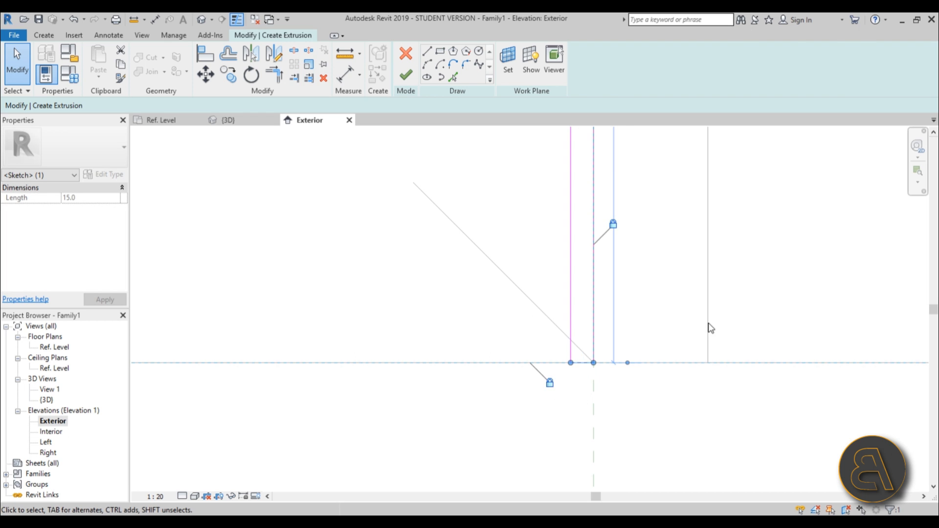
{"action": "scroll", "coordinate": [708, 323], "scroll_direction": "down", "scroll_amount": 5}
{"action": "scroll", "coordinate": [489, 334], "scroll_direction": "up", "scroll_amount": 5}
{"action": "mouse_move", "coordinate": [441, 307]}
{"action": "left_mouse_down"}
{"action": "mouse_move", "coordinate": [440, 283]}
{"action": "mouse_move", "coordinate": [440, 310]}
{"action": "left_mouse_up"}
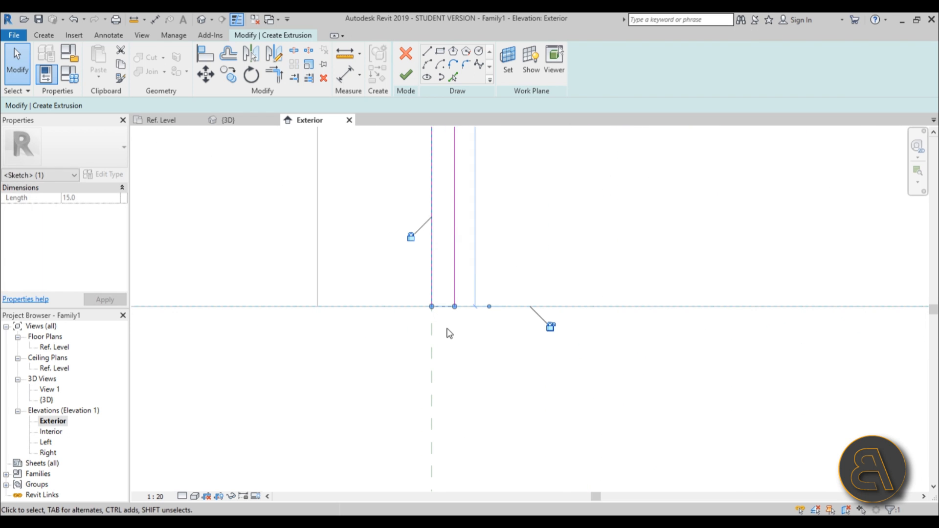
{"action": "left_click", "coordinate": [484, 343]}
Step: Dimension the offset between the door-head reference plane and the inner top sketch line, and lock it
{"action": "scroll", "coordinate": [469, 345], "scroll_direction": "up", "scroll_amount": 6}
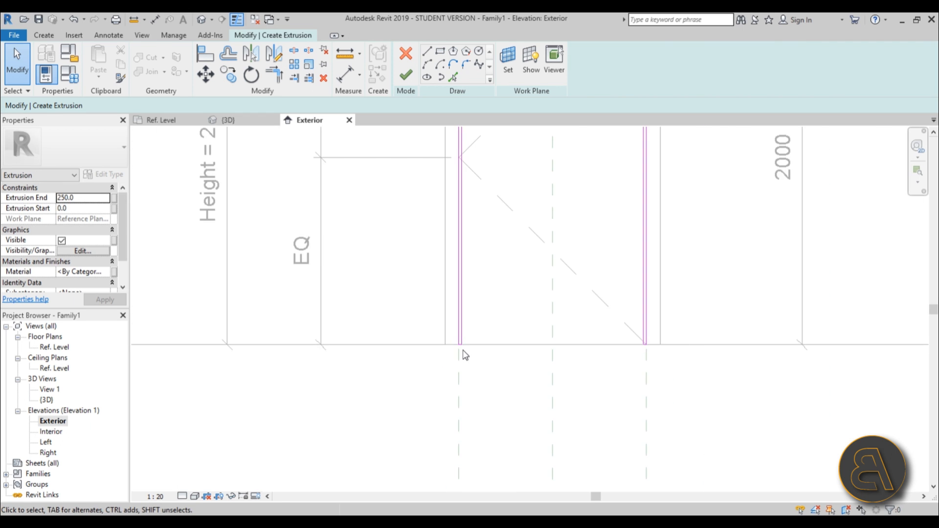
{"action": "middle_click_drag", "start_coordinate": [463, 352], "coordinate": [464, 451]}
{"action": "scroll", "coordinate": [440, 371], "scroll_direction": "down", "scroll_amount": 3}
{"action": "scroll", "coordinate": [426, 223], "scroll_direction": "up", "scroll_amount": 5}
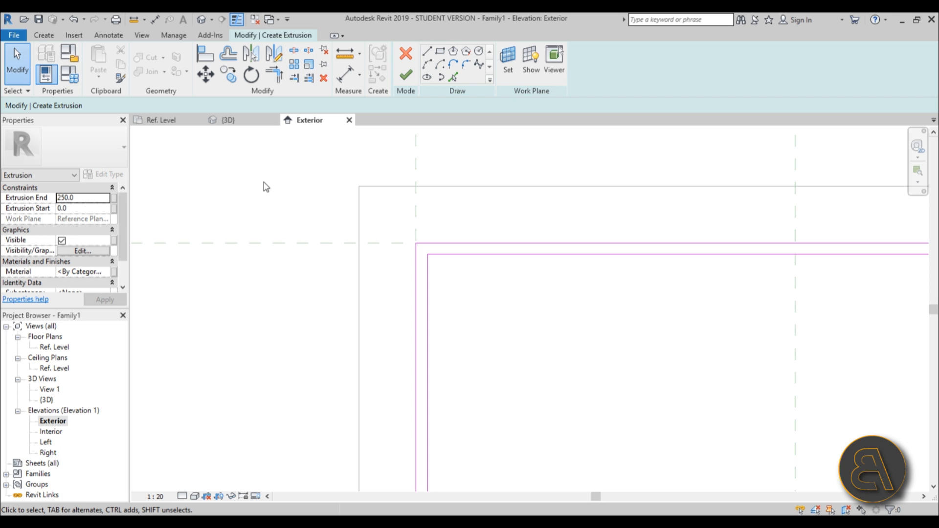
{"action": "key", "text": "d"}
{"action": "key", "text": "i"}
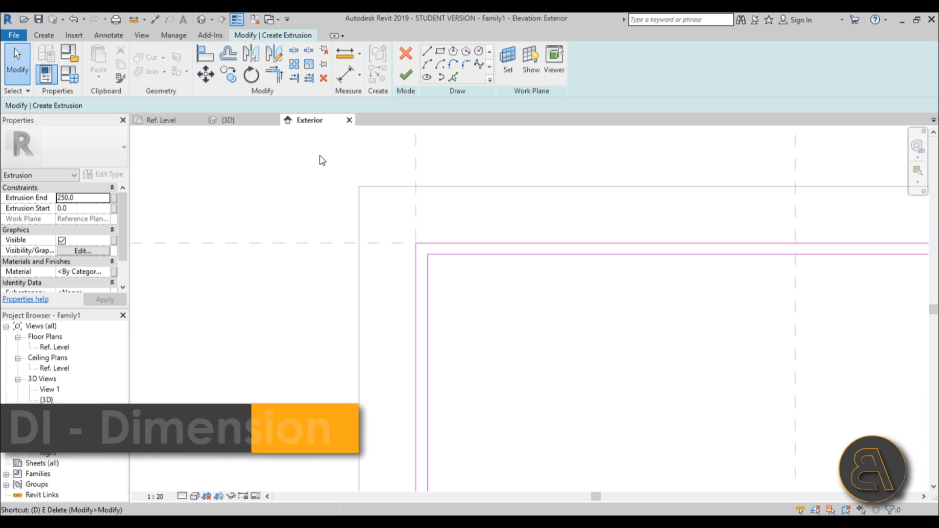
{"action": "left_click", "coordinate": [384, 244]}
{"action": "left_click", "coordinate": [478, 254]}
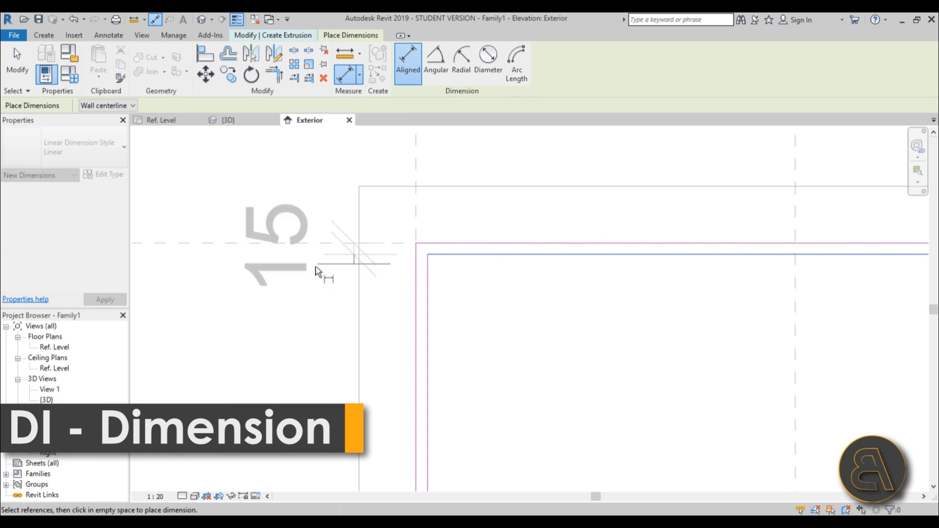
{"action": "left_click", "coordinate": [247, 265]}
{"action": "scroll", "coordinate": [374, 285], "scroll_direction": "down", "scroll_amount": 2}
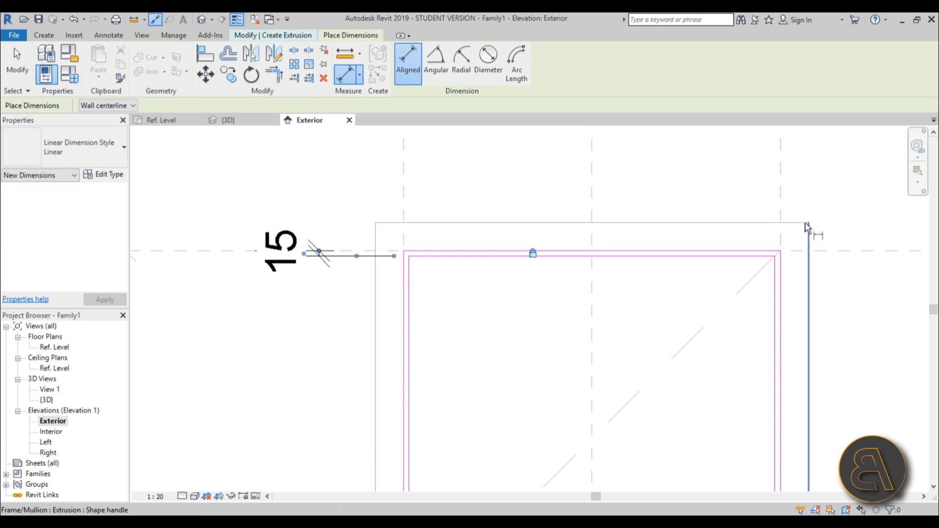
Step: Dimension the offsets between the right and left opening reference planes and the inner vertical sketch lines, and lock them
{"action": "left_click", "coordinate": [782, 211]}
{"action": "left_click", "coordinate": [773, 266]}
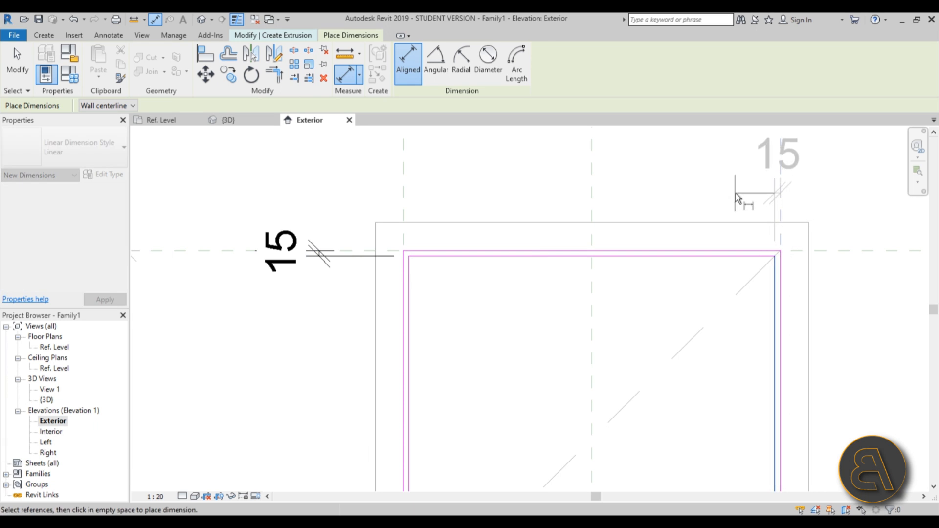
{"action": "left_click", "coordinate": [738, 198]}
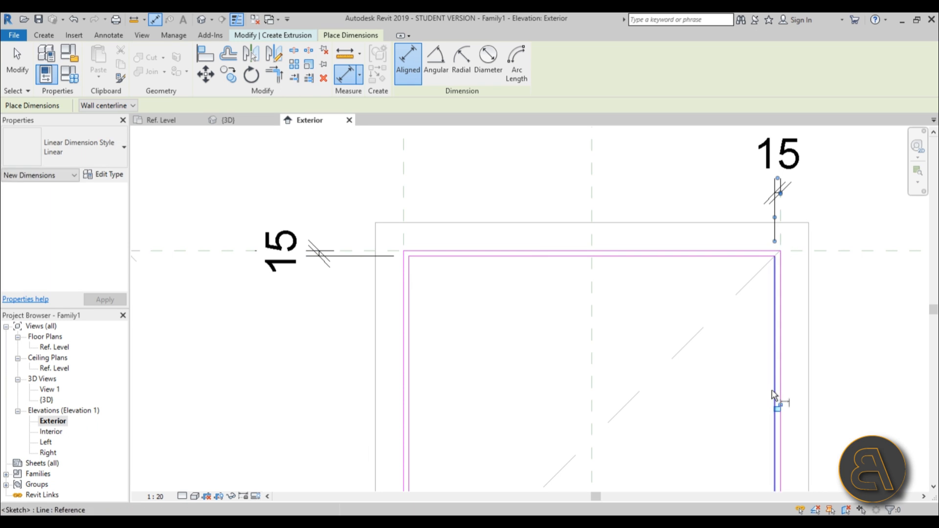
{"action": "left_click", "coordinate": [404, 211]}
{"action": "left_click", "coordinate": [409, 294]}
{"action": "left_click", "coordinate": [478, 198]}
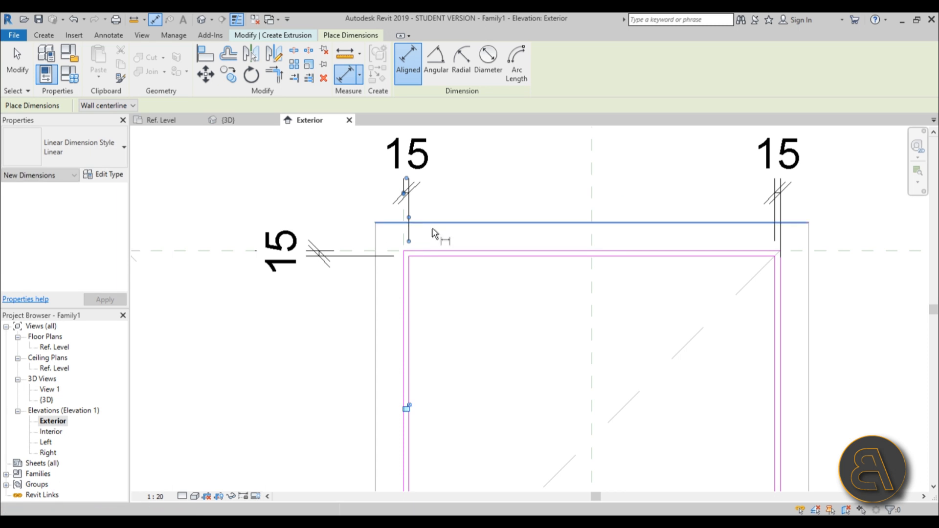
{"action": "scroll", "coordinate": [362, 244], "scroll_direction": "down", "scroll_amount": 4}
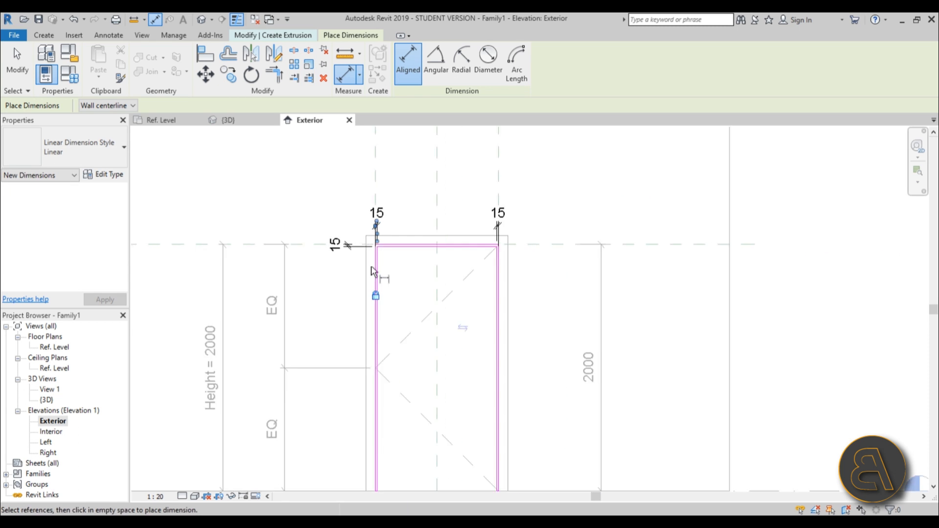
Step: Finish the frame extrusion sketch and inspect the resulting frame in the 3D view
{"action": "key", "text": "Escape"}
{"action": "key", "text": "Escape"}
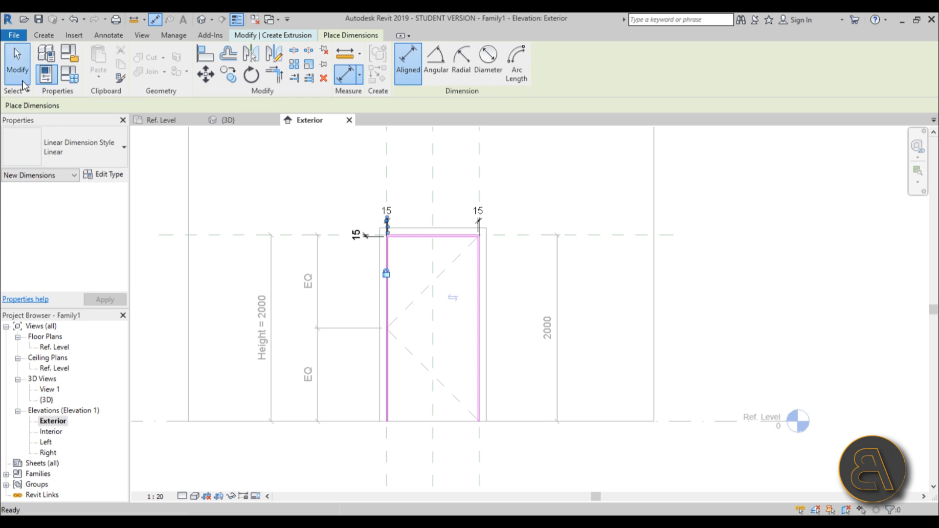
{"action": "left_click", "coordinate": [406, 75]}
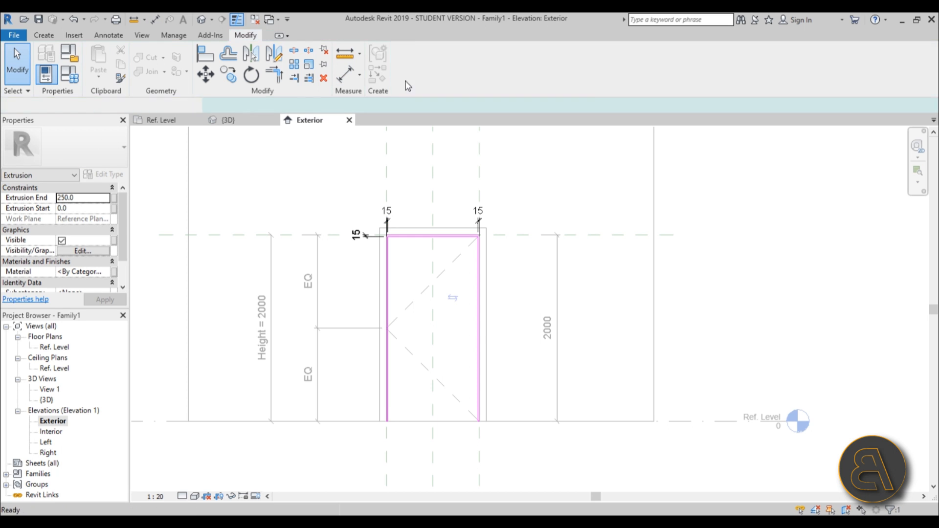
{"action": "left_click", "coordinate": [453, 298]}
{"action": "left_click", "coordinate": [198, 21]}
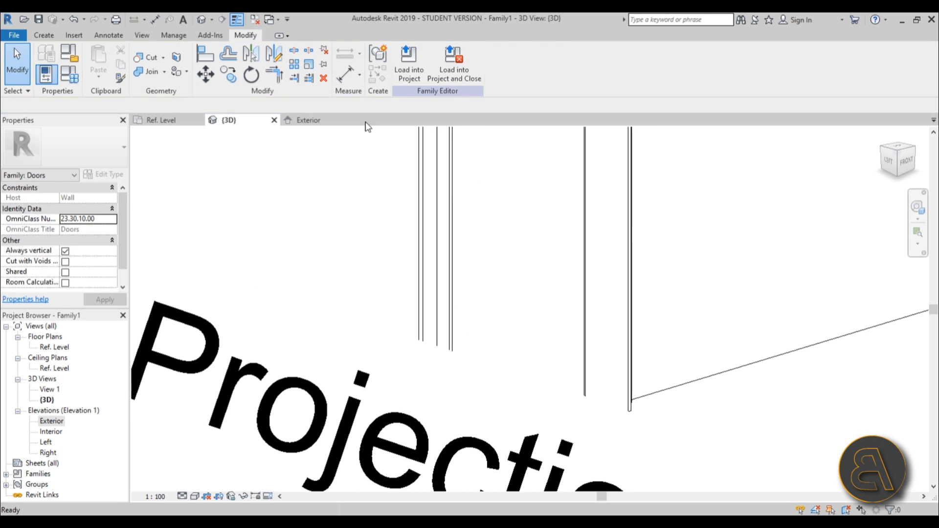
{"action": "middle_click_drag", "start_coordinate": [584, 288], "coordinate": [435, 311], "text": "shift"}
{"action": "scroll", "coordinate": [589, 350], "scroll_direction": "down", "scroll_amount": 2}
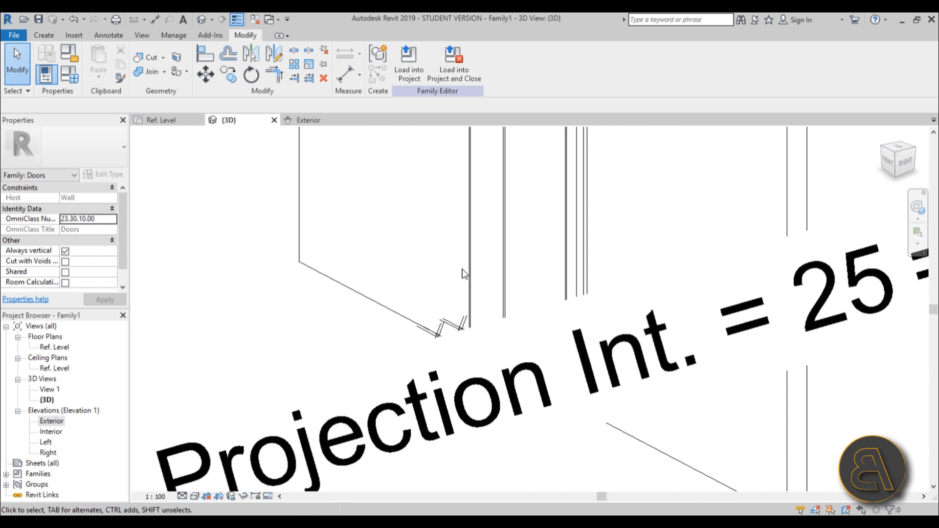
Step: In the Left elevation, stretch both faces of the frame extrusion to the trim projection edges, from -25 to 175, and lock them
{"action": "left_click", "coordinate": [470, 271]}
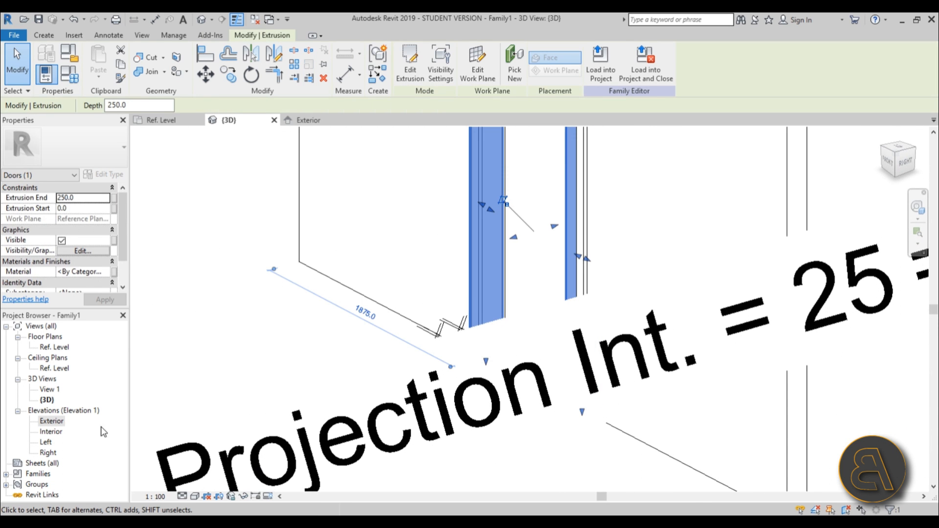
{"action": "double_click", "coordinate": [46, 442]}
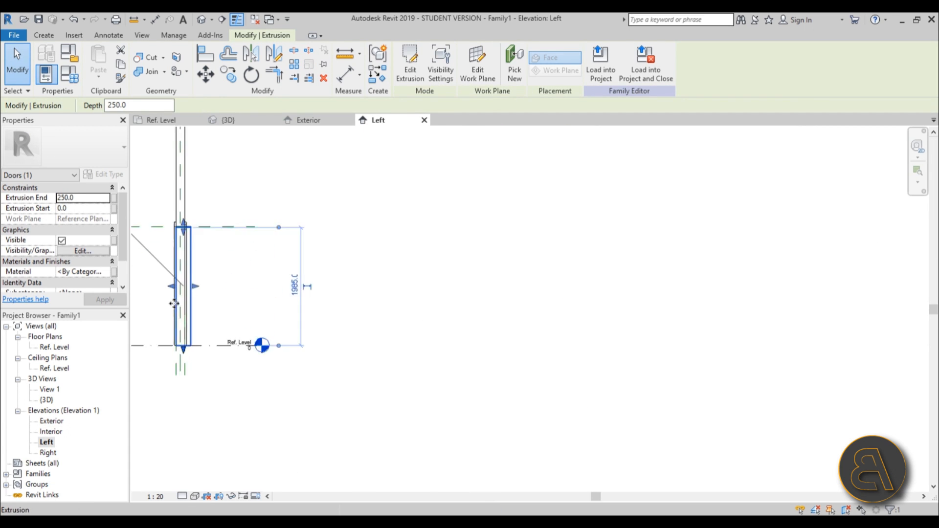
{"action": "middle_click_drag", "start_coordinate": [174, 303], "coordinate": [221, 340]}
{"action": "scroll", "coordinate": [221, 341], "scroll_direction": "up", "scroll_amount": 3}
{"action": "left_click_drag", "start_coordinate": [283, 309], "coordinate": [216, 308]}
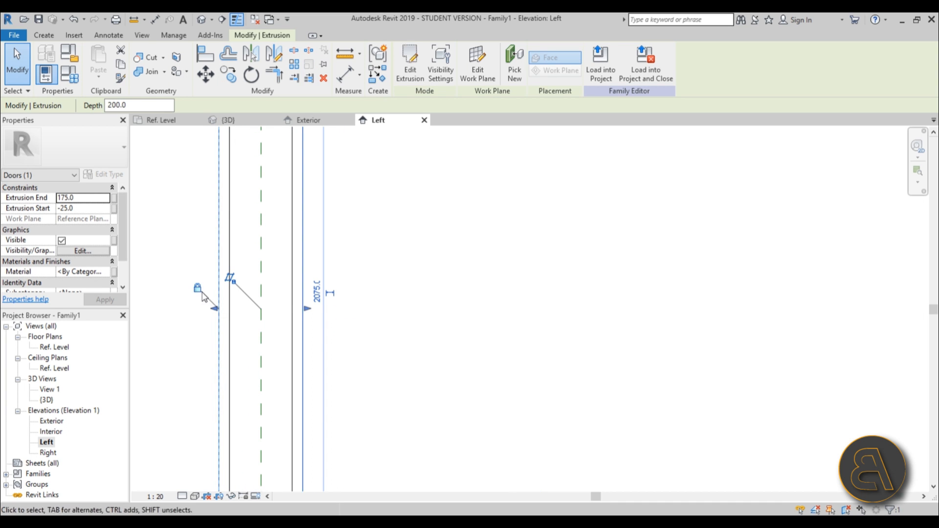
Step: Join the new frame extrusion to the door trim on both the exterior and interior sides in the 3D view
{"action": "left_click", "coordinate": [201, 20]}
{"action": "scroll", "coordinate": [440, 192], "scroll_direction": "down", "scroll_amount": 2}
{"action": "middle_click_drag", "start_coordinate": [449, 190], "coordinate": [486, 331], "text": "shift"}
{"action": "middle_click_drag", "start_coordinate": [464, 255], "coordinate": [472, 234], "text": "shift"}
{"action": "scroll", "coordinate": [473, 233], "scroll_direction": "up", "scroll_amount": 2}
{"action": "scroll", "coordinate": [455, 233], "scroll_direction": "up", "scroll_amount": 3}
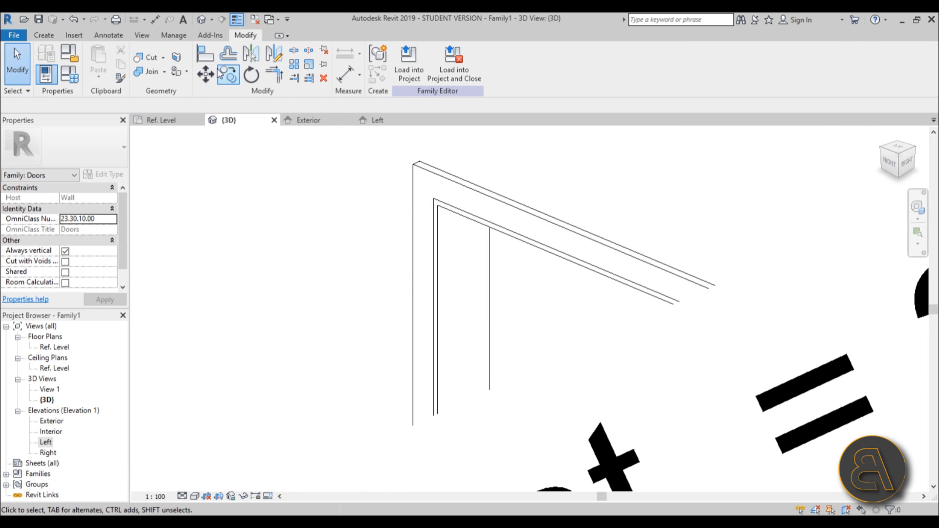
{"action": "left_click", "coordinate": [146, 71]}
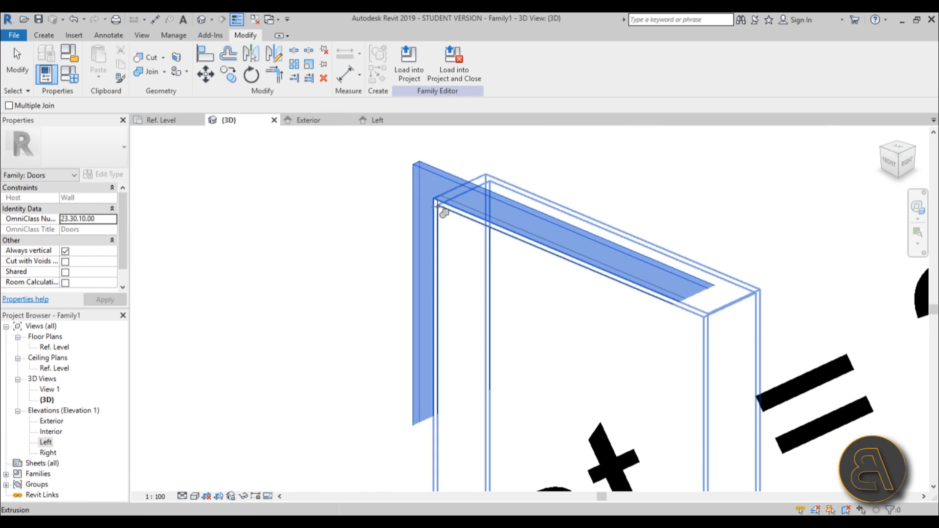
{"action": "left_click", "coordinate": [437, 206]}
{"action": "middle_click_drag", "start_coordinate": [543, 219], "coordinate": [307, 219], "text": "shift"}
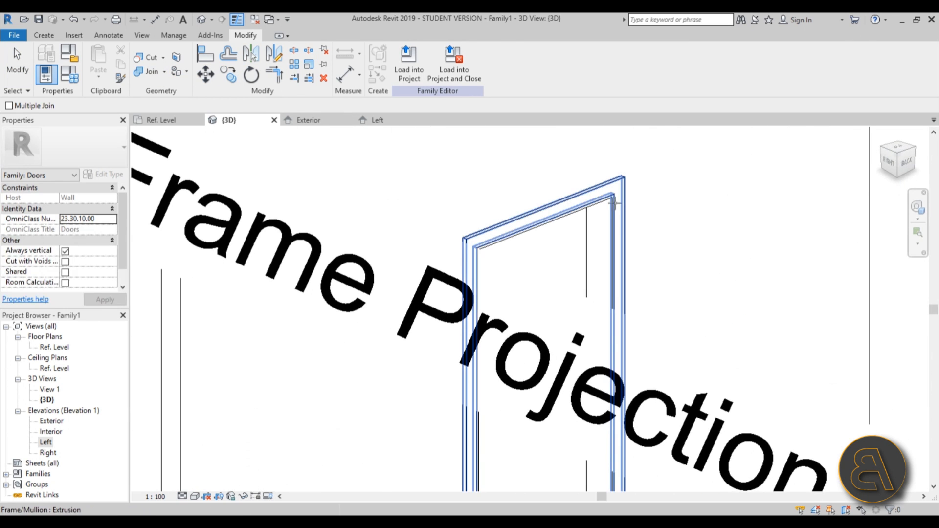
{"action": "left_click", "coordinate": [615, 203]}
{"action": "left_click", "coordinate": [610, 208]}
{"action": "scroll", "coordinate": [497, 169], "scroll_direction": "down", "scroll_amount": 1}
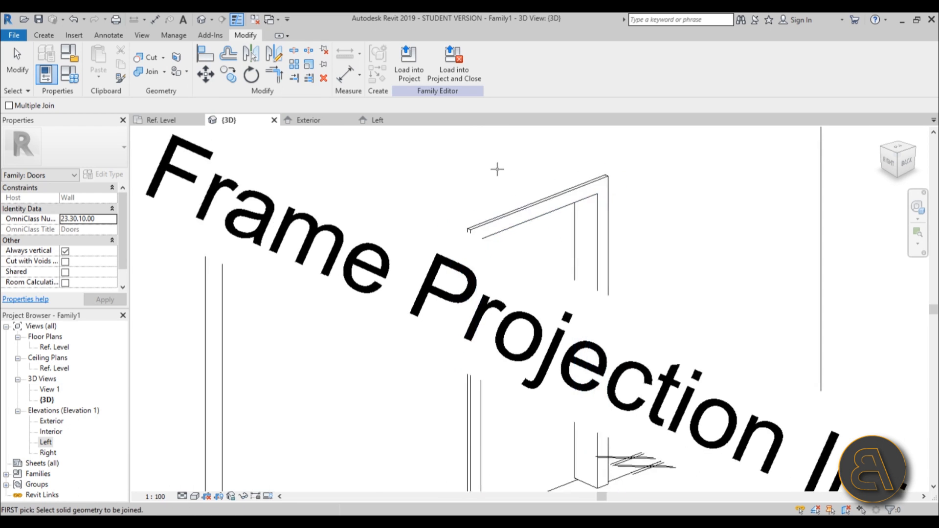
{"action": "scroll", "coordinate": [497, 169], "scroll_direction": "down", "scroll_amount": 2}
{"action": "middle_click_drag", "start_coordinate": [497, 169], "coordinate": [785, 199], "text": "shift"}
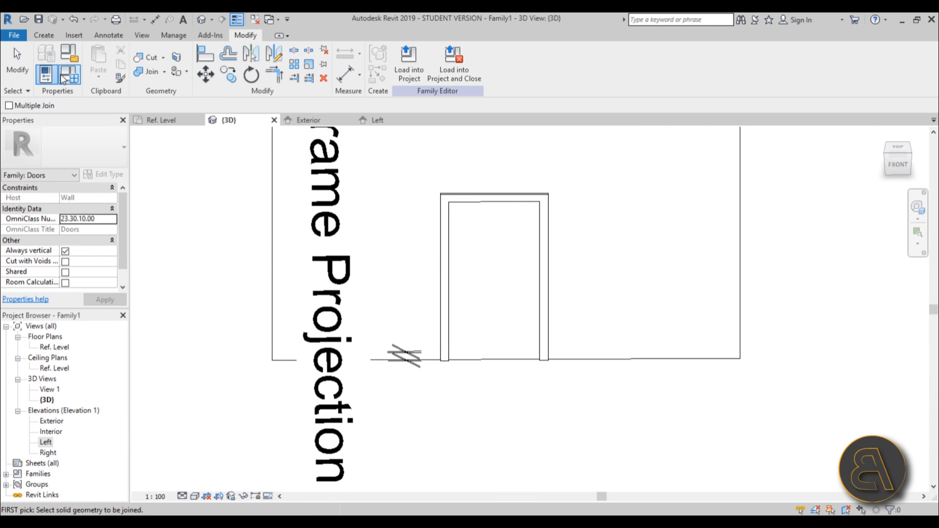
{"action": "left_click", "coordinate": [28, 73]}
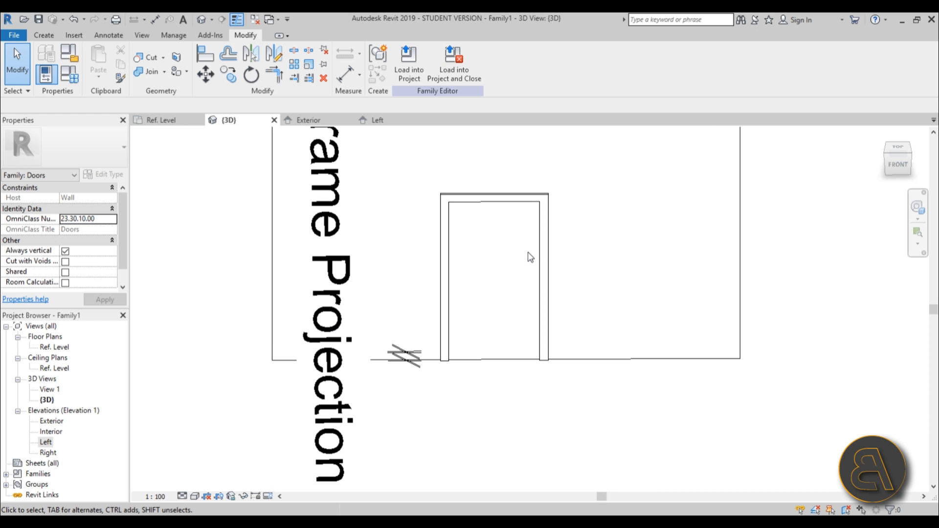
Step: Flex the door family from the Ref. Level plan by setting its Width parameter to 800
{"action": "scroll", "coordinate": [531, 257], "scroll_direction": "down", "scroll_amount": 3}
{"action": "middle_click_drag", "start_coordinate": [581, 289], "coordinate": [615, 246], "text": "shift"}
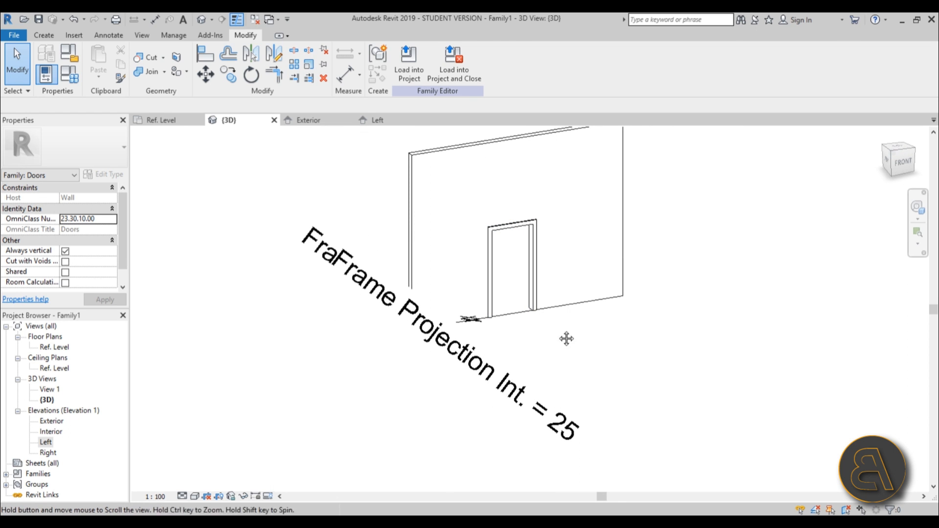
{"action": "mouse_move", "coordinate": [566, 337]}
{"action": "middle_mouse_down", "text": "shift"}
{"action": "mouse_move", "coordinate": [614, 317]}
{"action": "mouse_move", "coordinate": [559, 336]}
{"action": "middle_mouse_up", "text": "shift"}
{"action": "scroll", "coordinate": [557, 250], "scroll_direction": "up", "scroll_amount": 2}
{"action": "middle_click_drag", "start_coordinate": [557, 251], "coordinate": [541, 241], "text": "shift"}
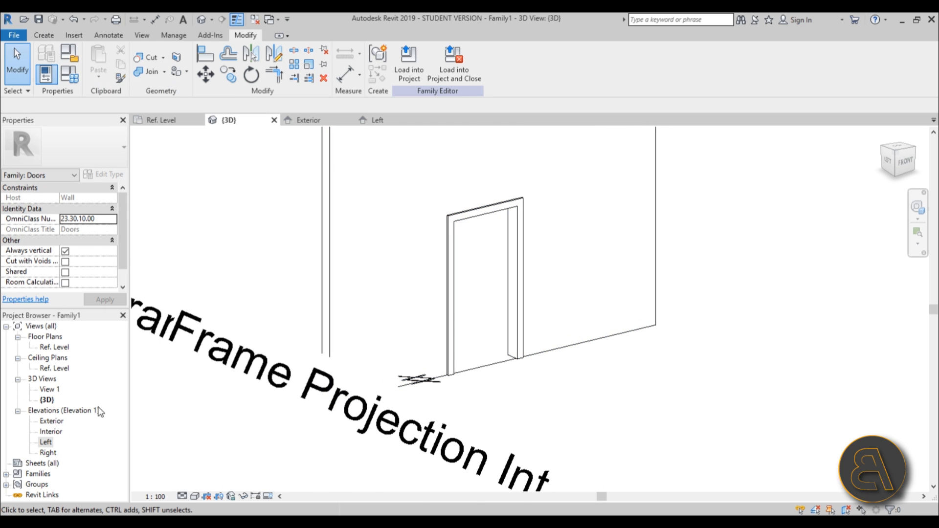
{"action": "double_click", "coordinate": [54, 346]}
{"action": "scroll", "coordinate": [410, 389], "scroll_direction": "down", "scroll_amount": 2}
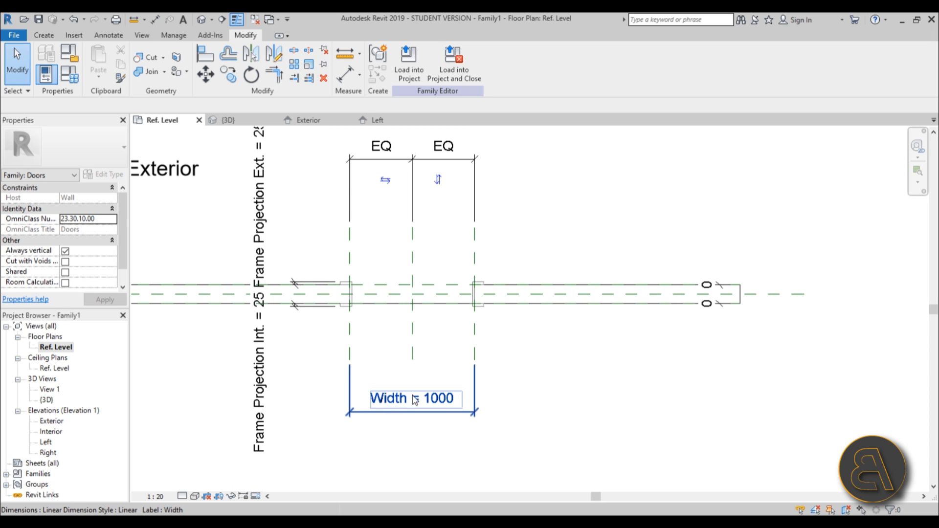
{"action": "left_click", "coordinate": [69, 75]}
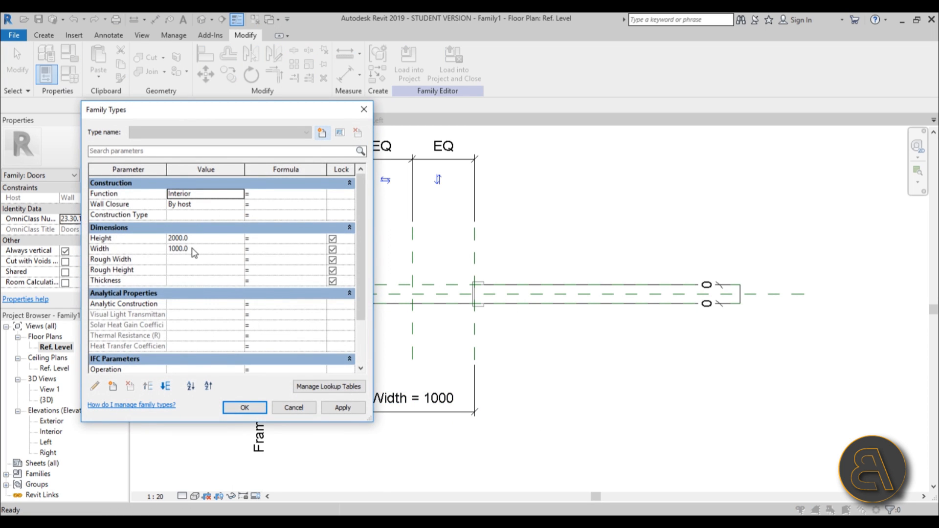
{"action": "left_click", "coordinate": [171, 250]}
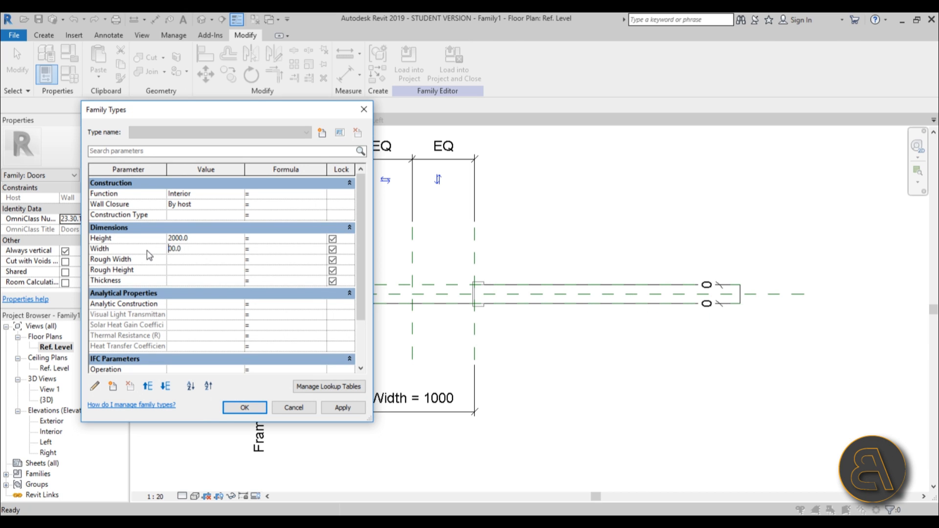
{"action": "left_click", "coordinate": [343, 408]}
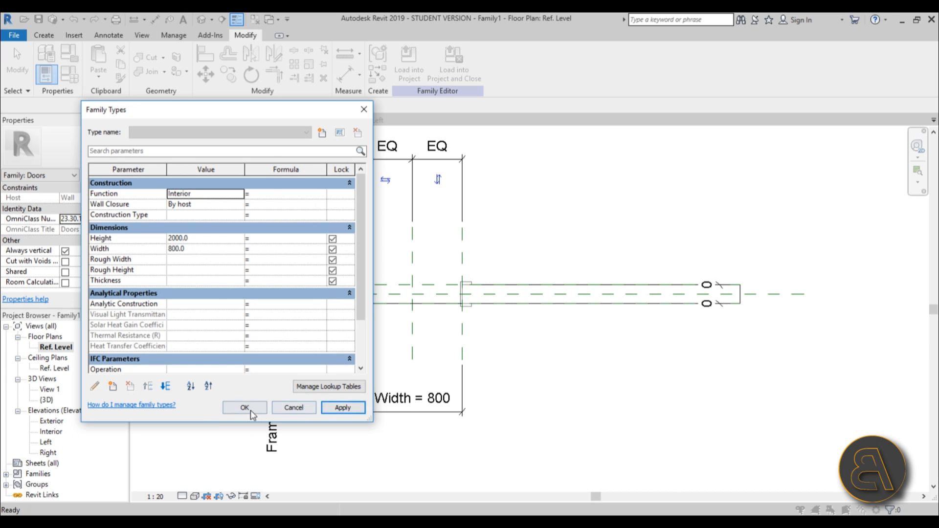
{"action": "left_click", "coordinate": [251, 410]}
{"action": "scroll", "coordinate": [399, 293], "scroll_direction": "up", "scroll_amount": 5}
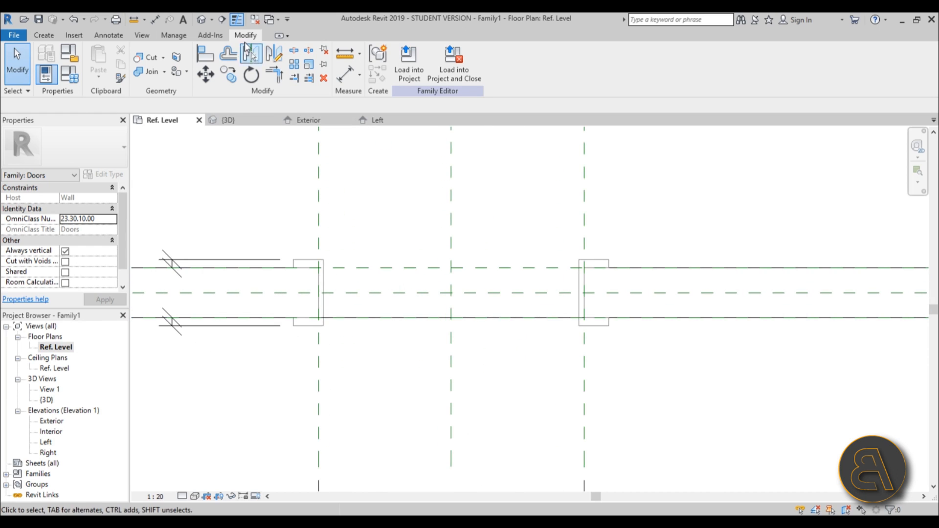
Step: Set the family's Height parameter to 2100 and check how the frame adapts in the 3D view
{"action": "left_click", "coordinate": [201, 20]}
{"action": "middle_click_drag", "start_coordinate": [372, 245], "coordinate": [429, 249], "text": "shift"}
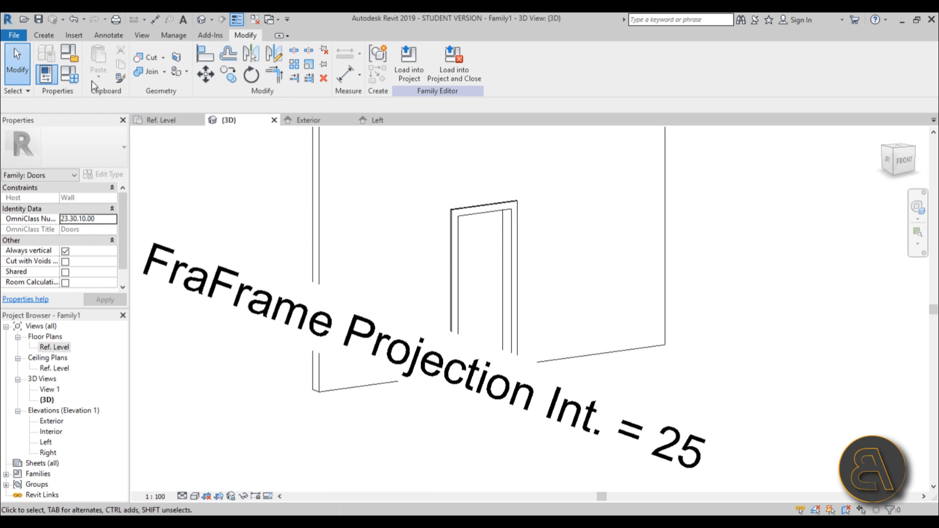
{"action": "left_click", "coordinate": [76, 81]}
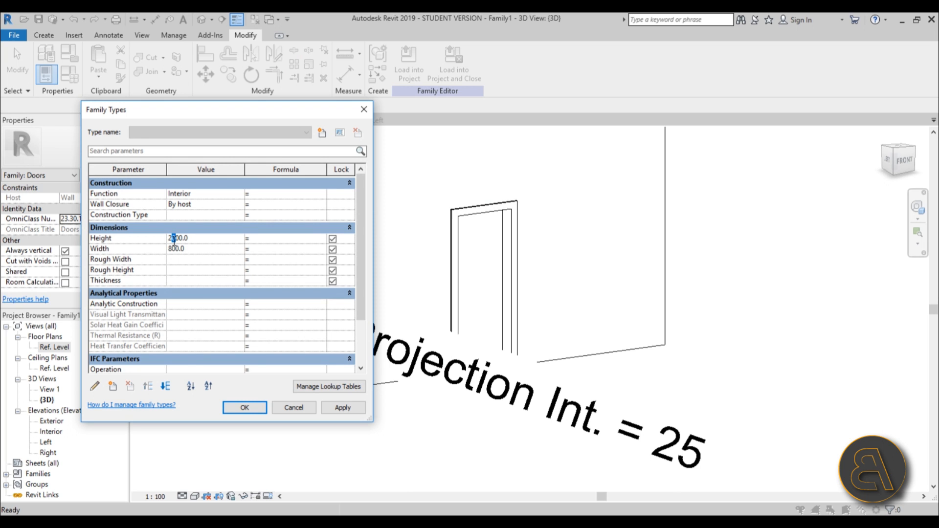
{"action": "left_click", "coordinate": [340, 409]}
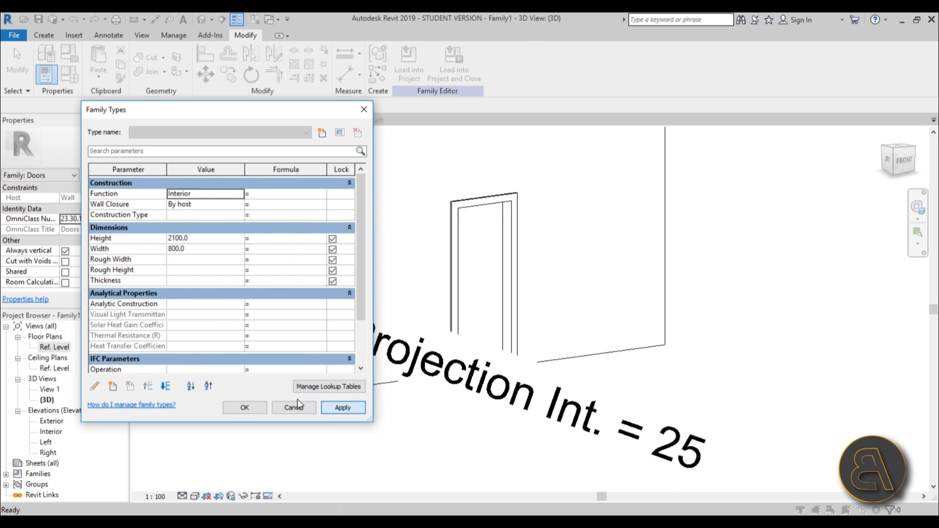
{"action": "left_click", "coordinate": [245, 407]}
{"action": "middle_click_drag", "start_coordinate": [539, 210], "coordinate": [495, 272], "text": "shift"}
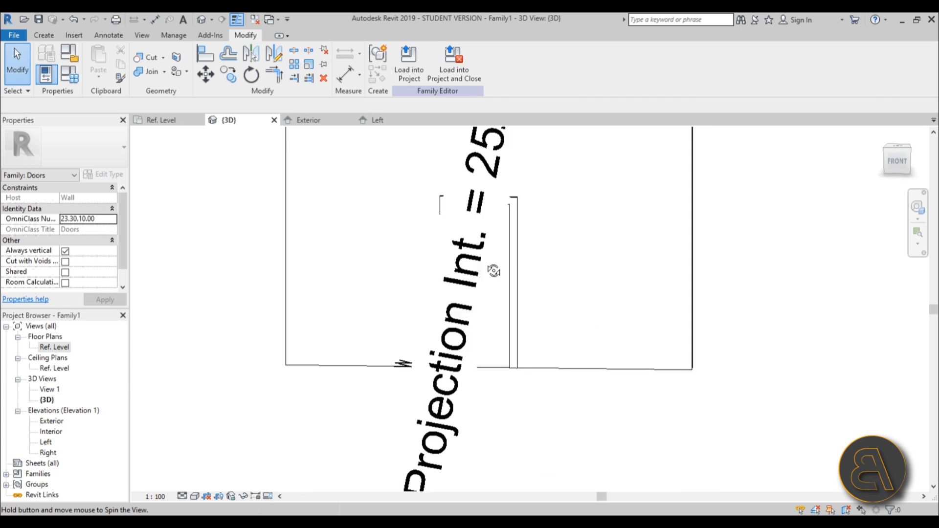
Step: In the Ref. Level plan, draw a vertical reference plane along the inner face of the right frame jamb
{"action": "double_click", "coordinate": [52, 351]}
{"action": "scroll", "coordinate": [430, 252], "scroll_direction": "up", "scroll_amount": 3}
{"action": "middle_click_drag", "start_coordinate": [430, 251], "coordinate": [457, 279]}
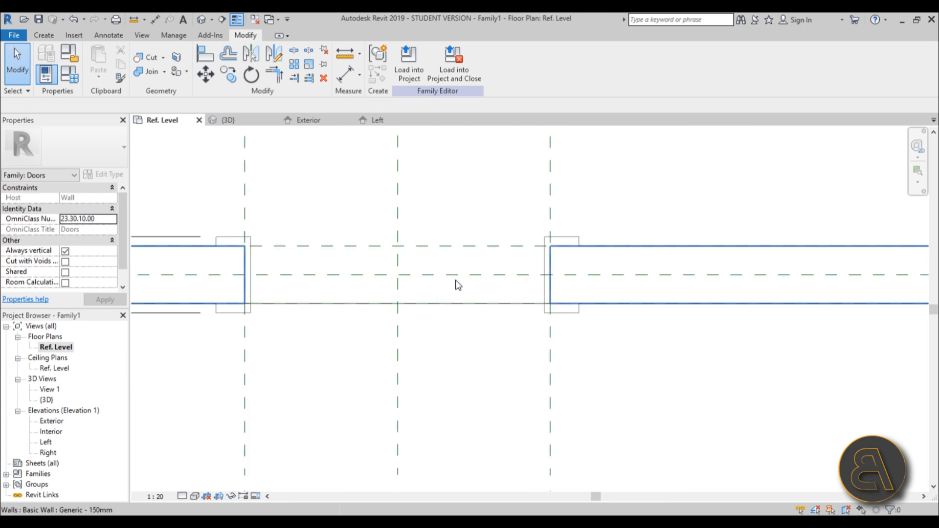
{"action": "scroll", "coordinate": [575, 318], "scroll_direction": "up", "scroll_amount": 3}
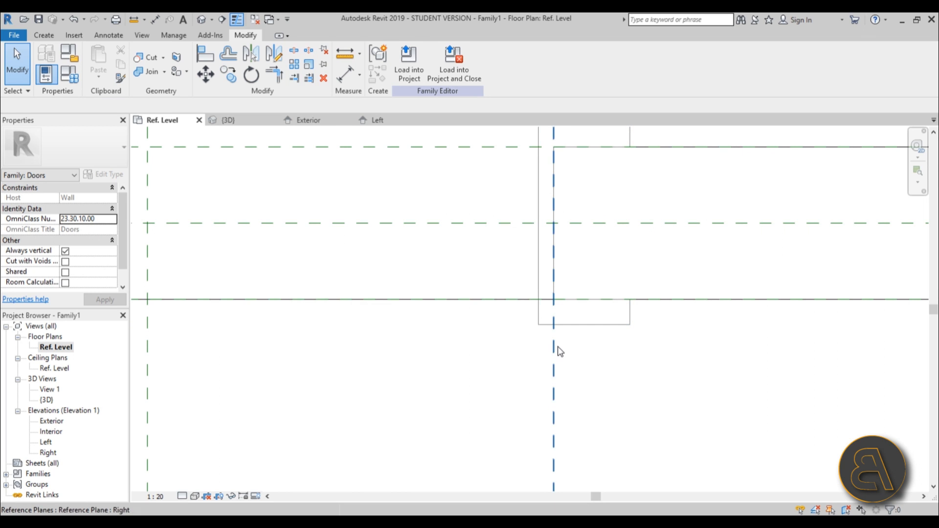
{"action": "scroll", "coordinate": [558, 344], "scroll_direction": "down", "scroll_amount": 1}
{"action": "left_click", "coordinate": [556, 338]}
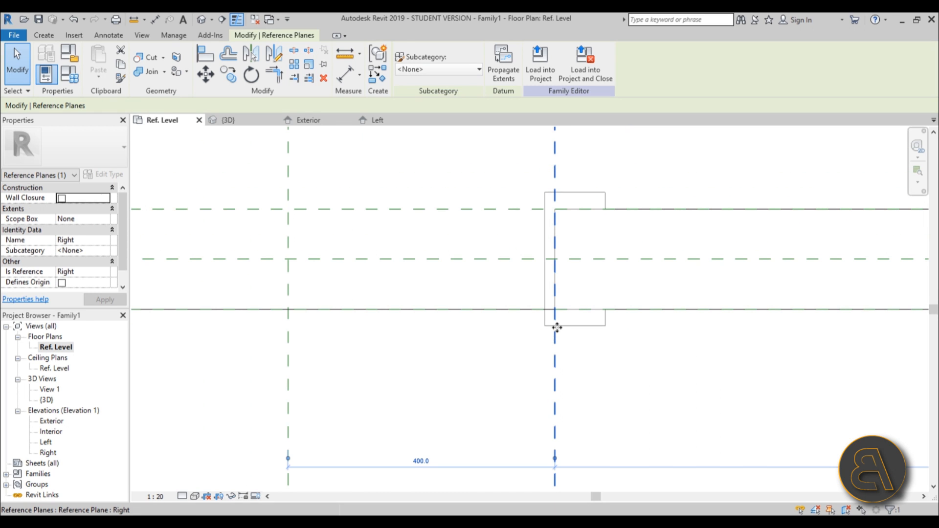
{"action": "key", "text": "r"}
{"action": "key", "text": "p"}
{"action": "left_click", "coordinate": [545, 193]}
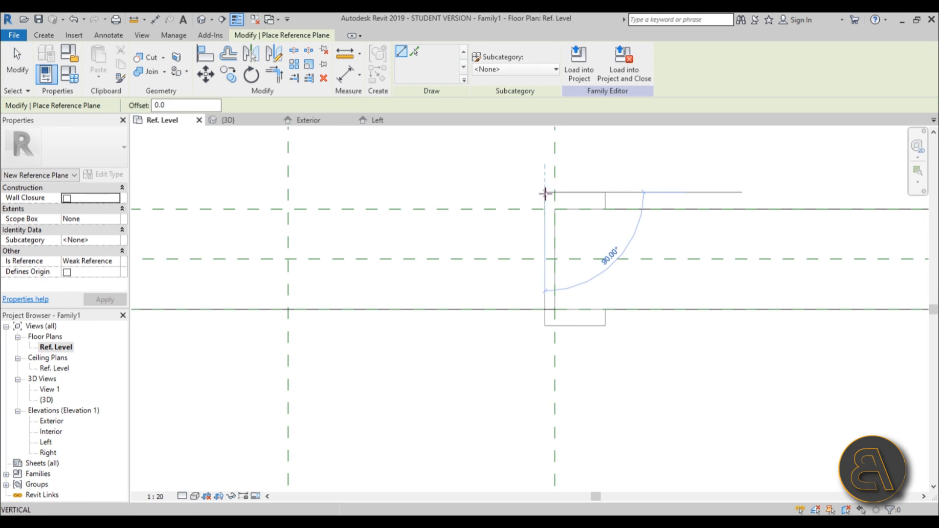
{"action": "left_click", "coordinate": [544, 414]}
{"action": "key", "text": "Escape"}
{"action": "key", "text": "Escape"}
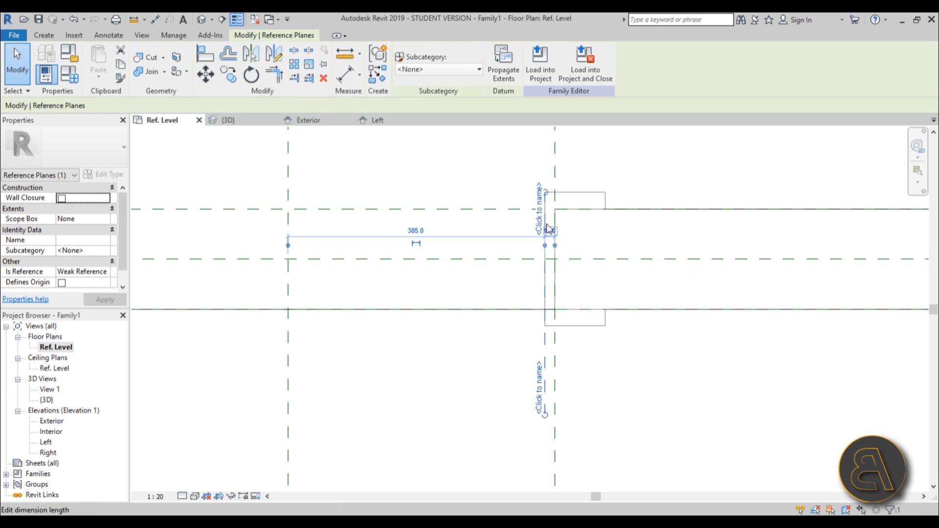
Step: Extend the new reference plane past the exterior side of the wall and name it hp
{"action": "left_click_drag", "start_coordinate": [545, 192], "coordinate": [545, 142]}
{"action": "key", "text": "Escape"}
{"action": "left_click", "coordinate": [545, 398]}
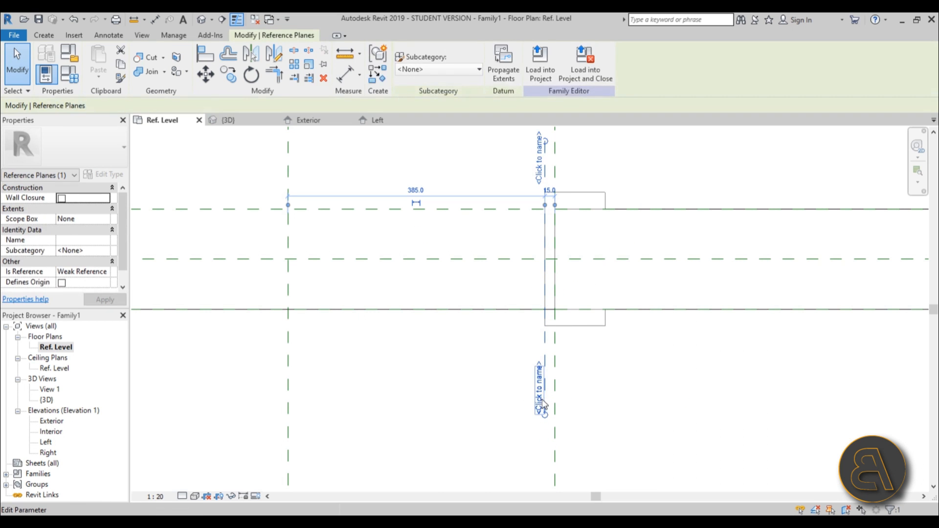
{"action": "left_click", "coordinate": [543, 405]}
{"action": "type", "text": "h"}
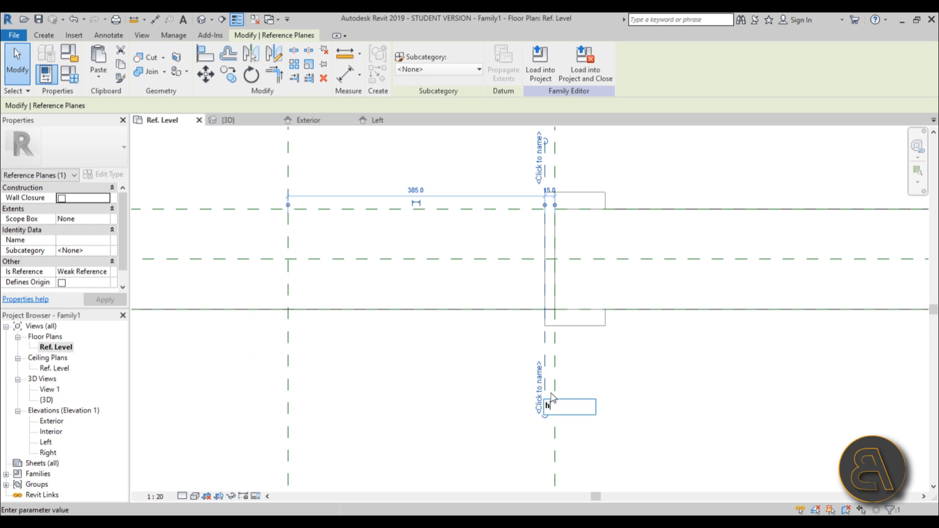
{"action": "type", "text": "p"}
{"action": "key", "text": "Return"}
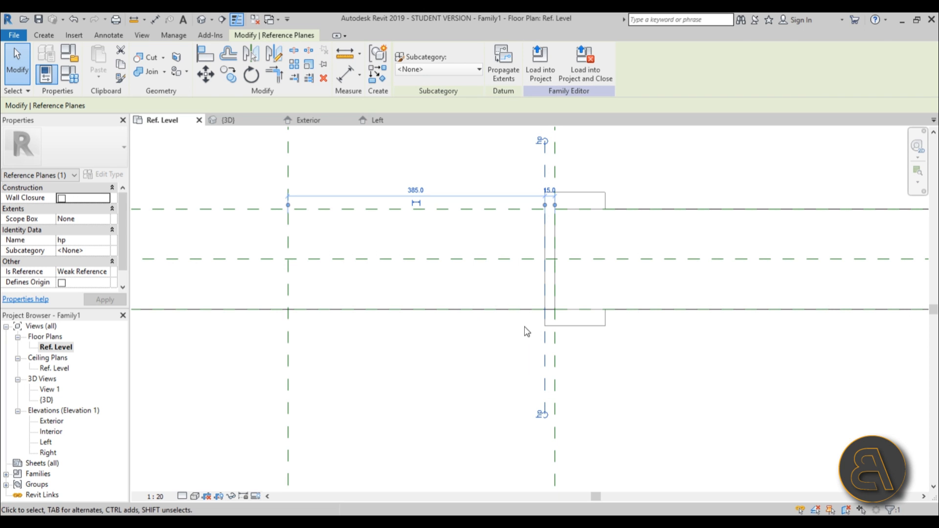
Step: Draw a diagonal reference line about 780 mm long at about 30° from the intersection of the hp plane and the wall's exterior face
{"action": "scroll", "coordinate": [543, 309], "scroll_direction": "up", "scroll_amount": 2}
{"action": "scroll", "coordinate": [547, 309], "scroll_direction": "down", "scroll_amount": 2}
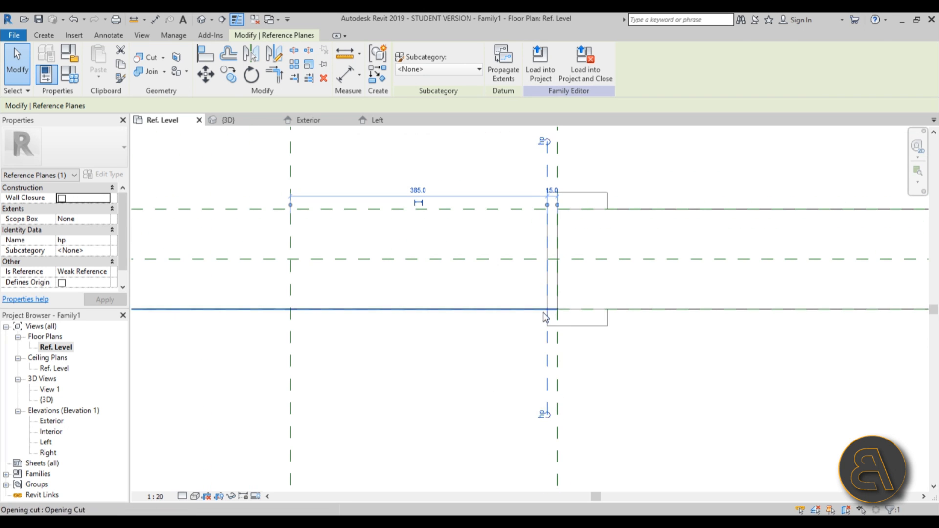
{"action": "scroll", "coordinate": [547, 309], "scroll_direction": "down", "scroll_amount": 2}
{"action": "scroll", "coordinate": [529, 330], "scroll_direction": "down", "scroll_amount": 2}
{"action": "middle_click_drag", "start_coordinate": [525, 350], "coordinate": [535, 331]}
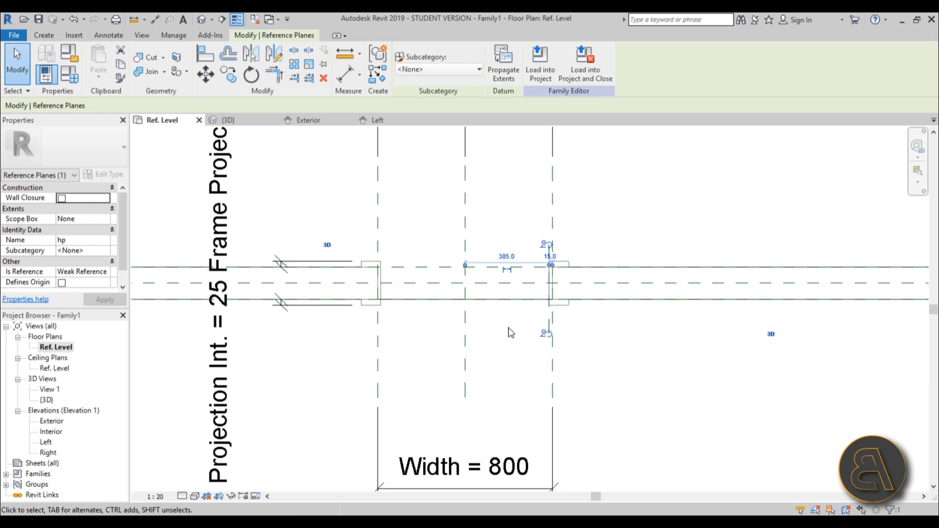
{"action": "scroll", "coordinate": [508, 328], "scroll_direction": "up", "scroll_amount": 2}
{"action": "left_click", "coordinate": [529, 335]}
{"action": "left_click", "coordinate": [43, 35]}
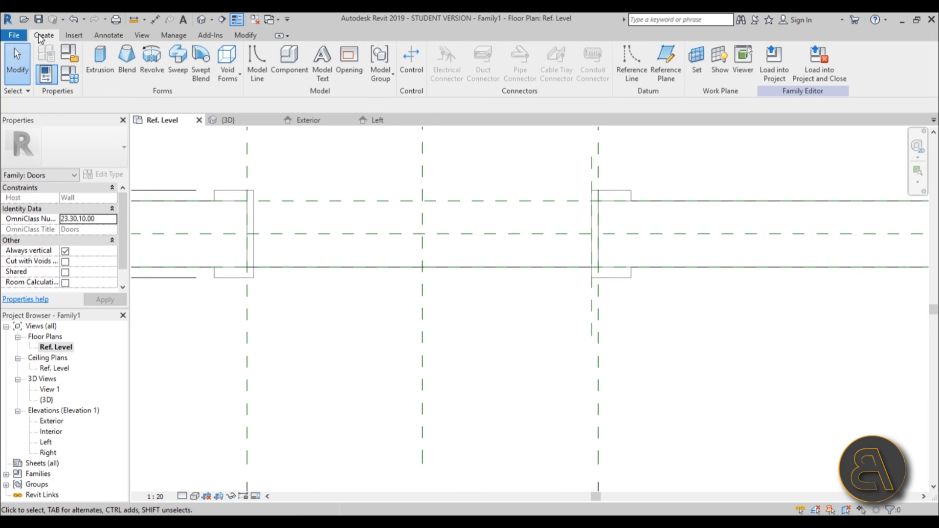
{"action": "left_click", "coordinate": [631, 61]}
{"action": "scroll", "coordinate": [583, 303], "scroll_direction": "up", "scroll_amount": 2}
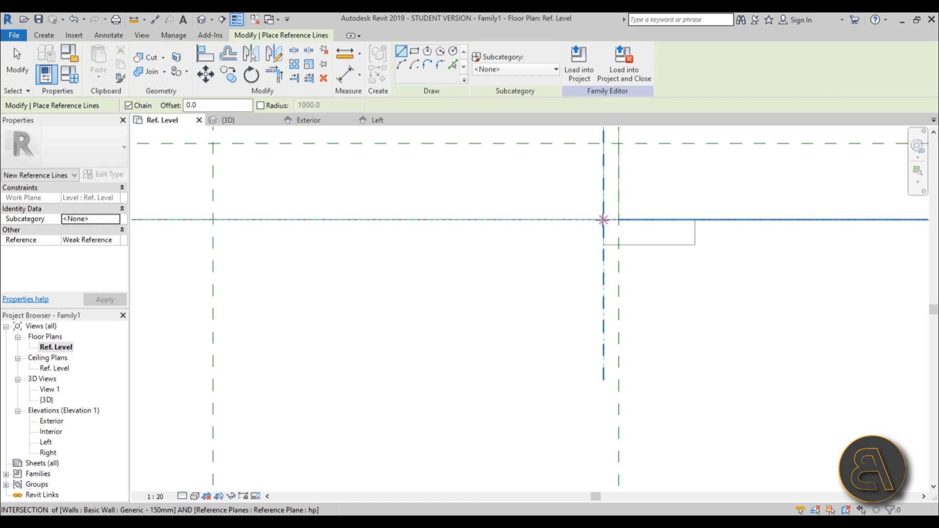
{"action": "left_click", "coordinate": [604, 220]}
{"action": "scroll", "coordinate": [566, 251], "scroll_direction": "down", "scroll_amount": 3}
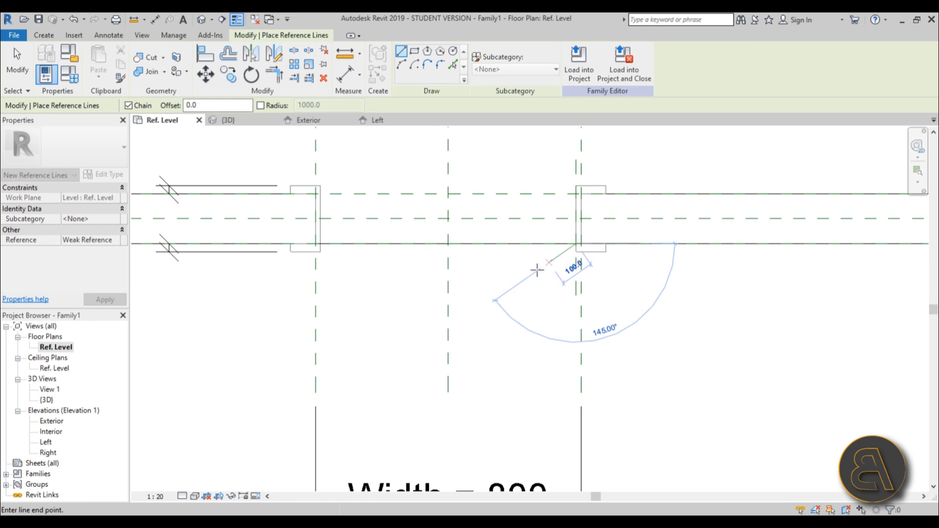
{"action": "left_click", "coordinate": [354, 374]}
{"action": "scroll", "coordinate": [534, 199], "scroll_direction": "down", "scroll_amount": 2}
{"action": "key", "text": "Escape"}
{"action": "key", "text": "Escape"}
Step: Set the diagonal reference line's length to 800 mm
{"action": "left_click", "coordinate": [529, 250]}
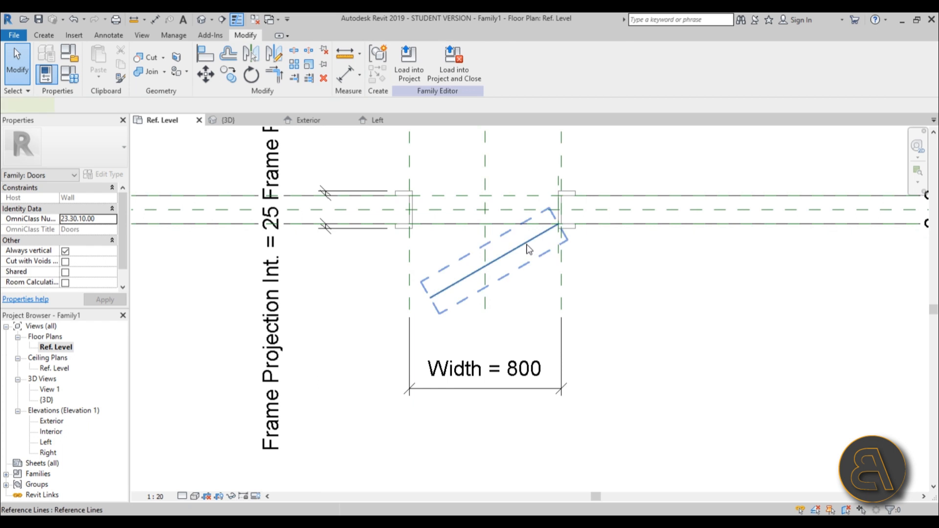
{"action": "scroll", "coordinate": [530, 254], "scroll_direction": "down", "scroll_amount": 3}
{"action": "scroll", "coordinate": [529, 272], "scroll_direction": "up", "scroll_amount": 5}
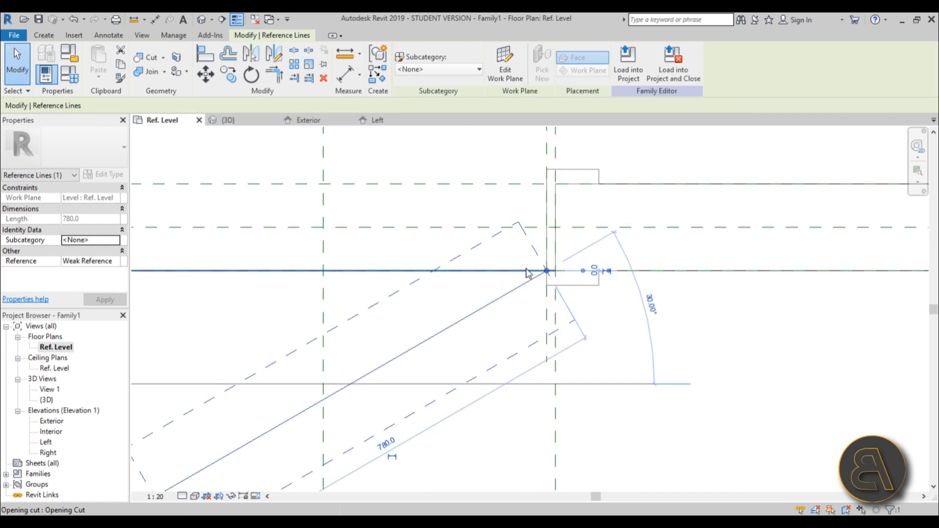
{"action": "scroll", "coordinate": [528, 273], "scroll_direction": "up", "scroll_amount": 3}
{"action": "key", "text": "Escape"}
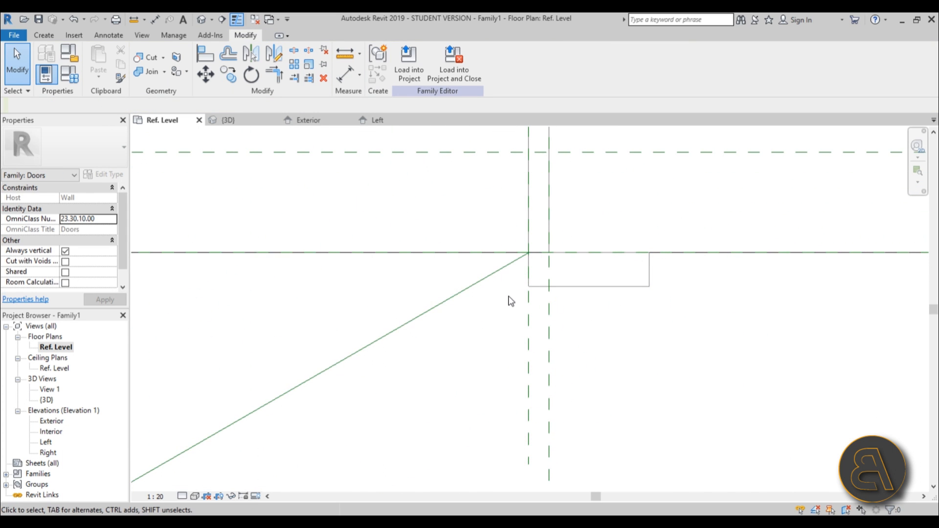
{"action": "scroll", "coordinate": [509, 300], "scroll_direction": "down", "scroll_amount": 4}
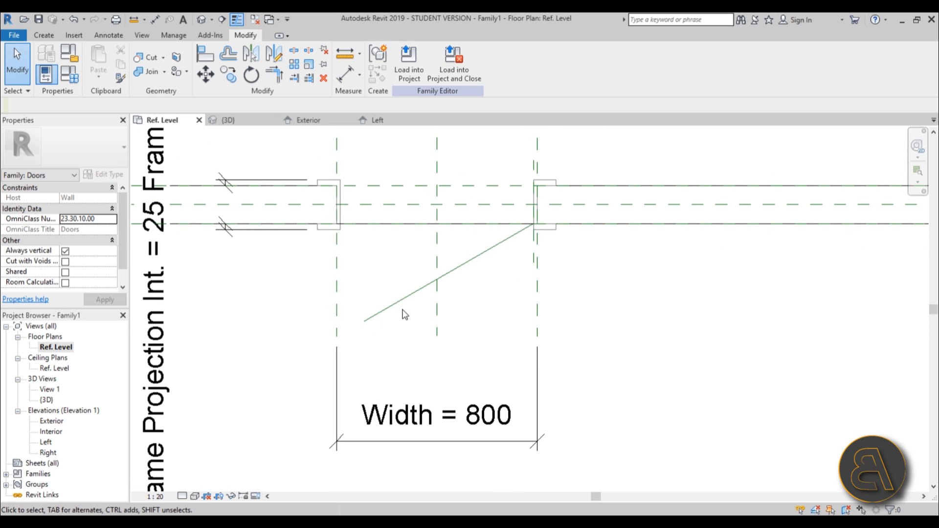
{"action": "left_click", "coordinate": [390, 317]}
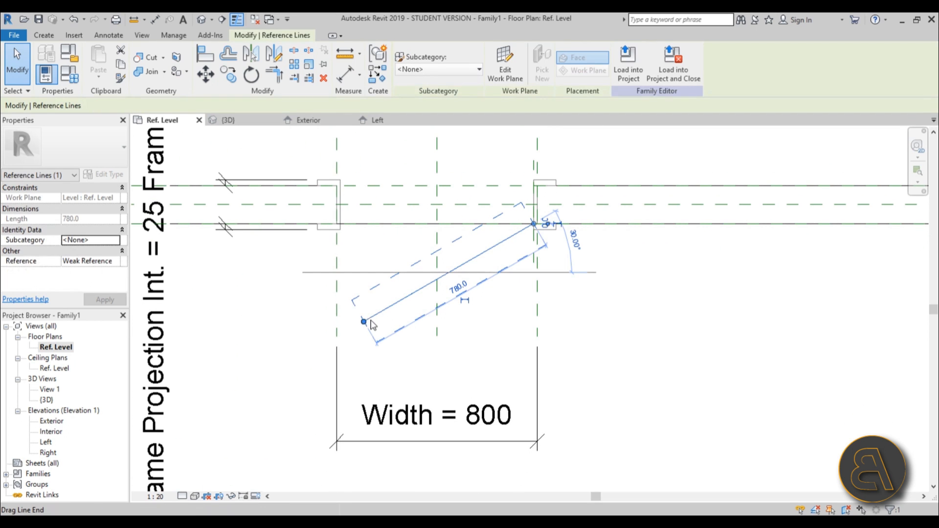
{"action": "left_click", "coordinate": [460, 292]}
{"action": "type", "text": "800"}
{"action": "key", "text": "Return"}
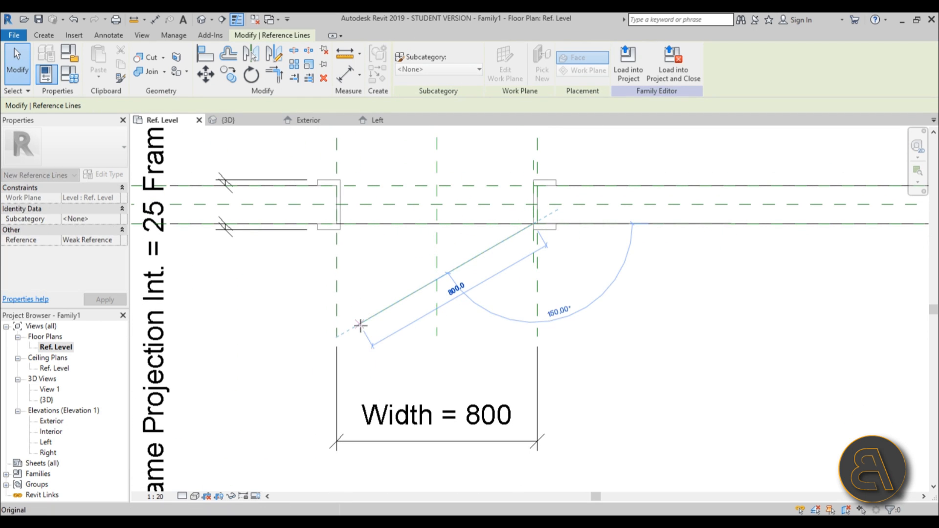
{"action": "key", "text": "Escape"}
Step: Align and lock the reference line's hinge-side endpoint to the hp plane and to the wall's exterior face
{"action": "scroll", "coordinate": [547, 318], "scroll_direction": "up", "scroll_amount": 3}
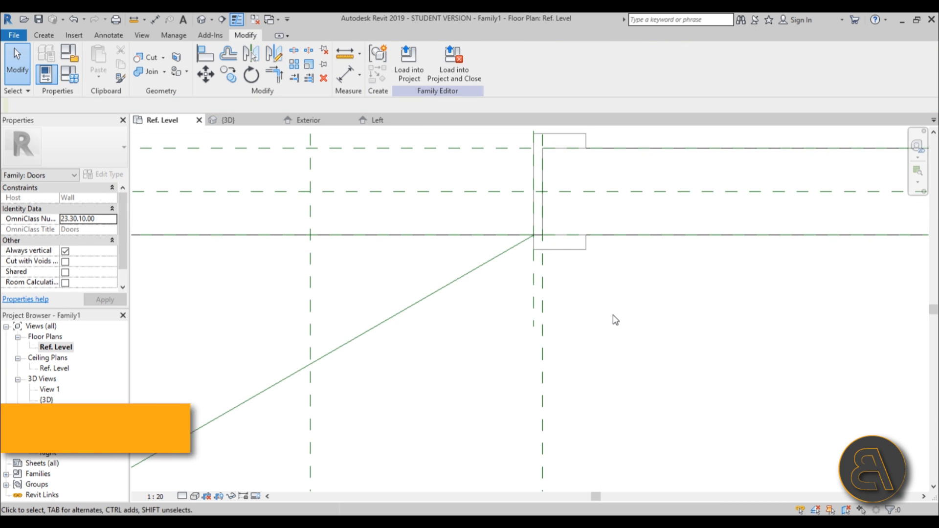
{"action": "key", "text": "a"}
{"action": "key", "text": "l"}
{"action": "left_click", "coordinate": [535, 281]}
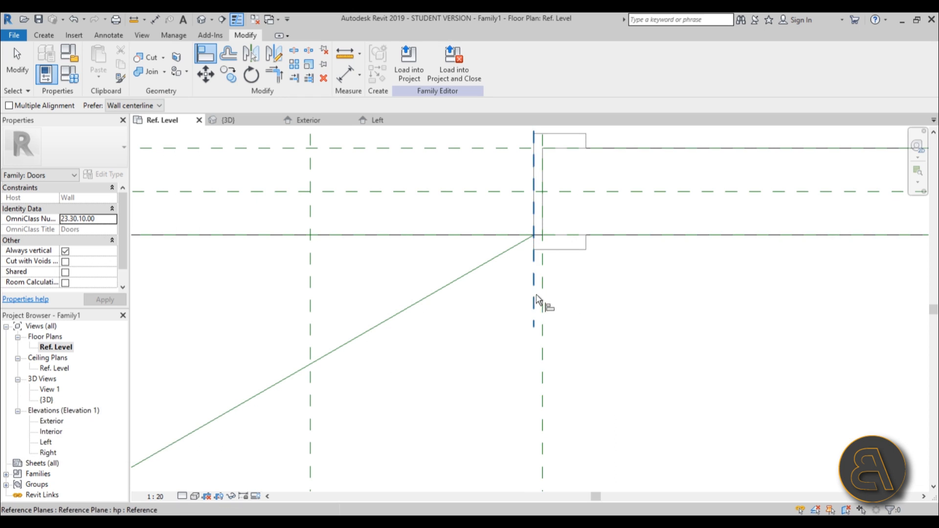
{"action": "left_click", "coordinate": [535, 236]}
{"action": "left_click", "coordinate": [522, 235]}
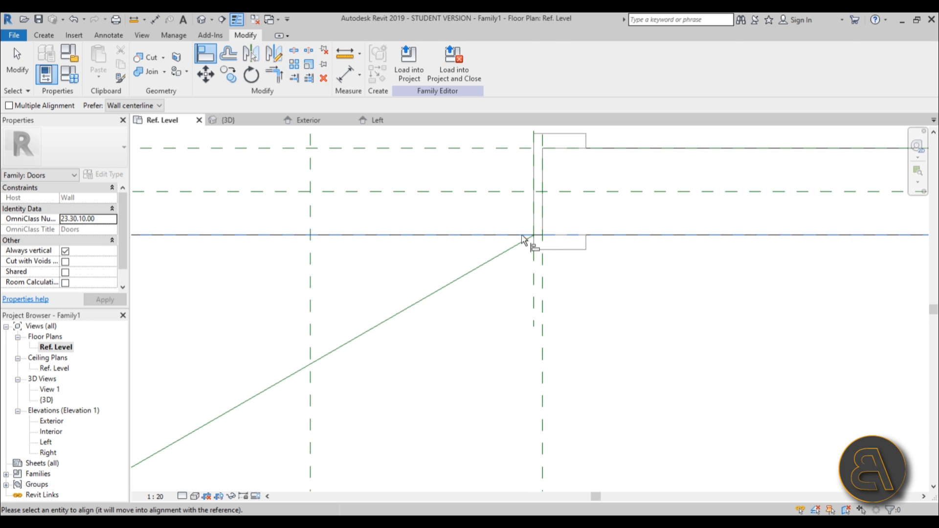
{"action": "left_click", "coordinate": [534, 236]}
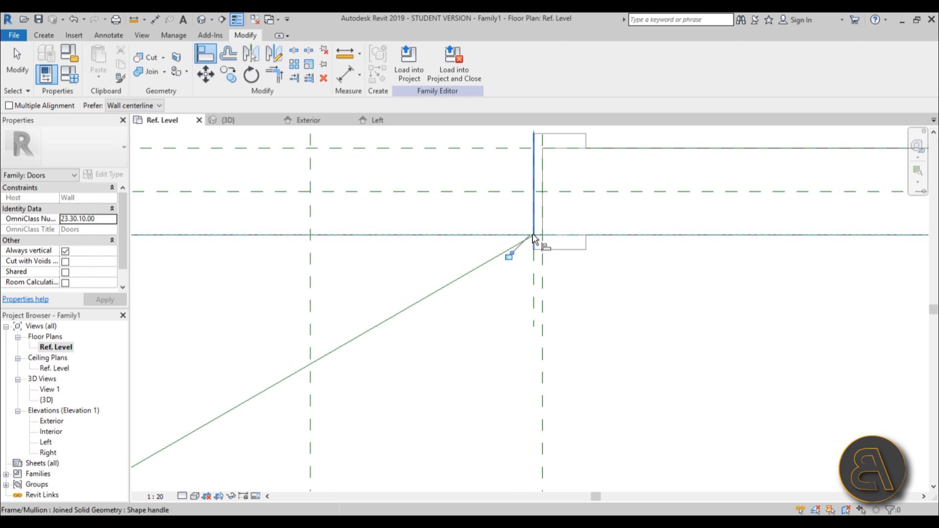
{"action": "scroll", "coordinate": [518, 259], "scroll_direction": "down", "scroll_amount": 5}
{"action": "key", "text": "Escape"}
Step: Make the reference line's temporary length dimension permanent and move it away from the line
{"action": "scroll", "coordinate": [558, 236], "scroll_direction": "up", "scroll_amount": 5}
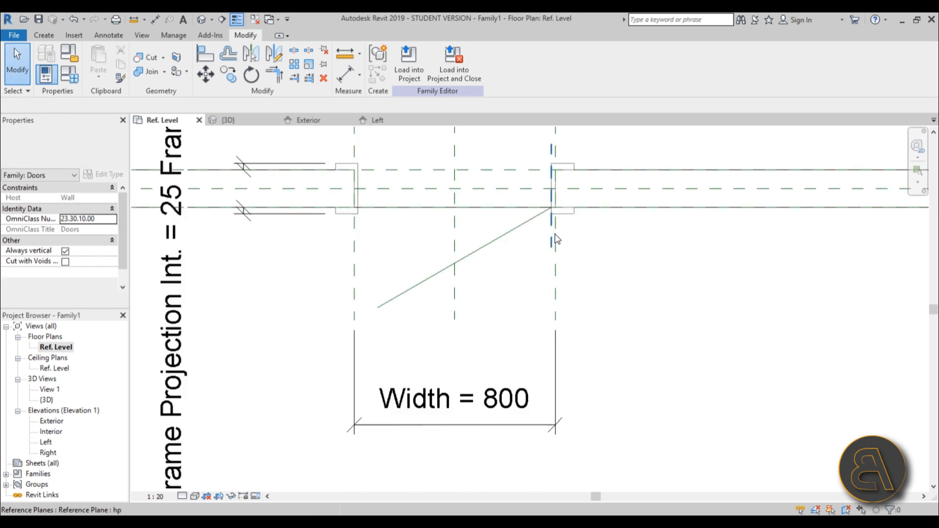
{"action": "left_click", "coordinate": [504, 226]}
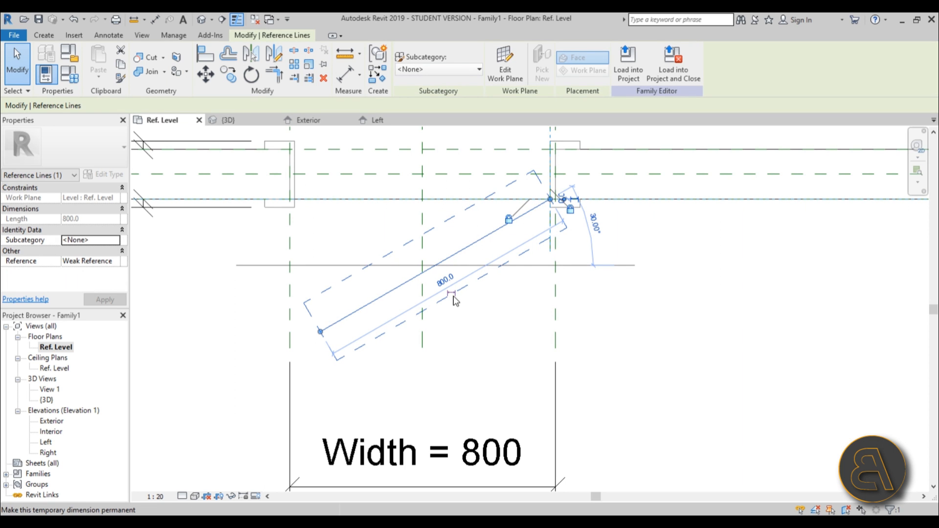
{"action": "left_click", "coordinate": [453, 295]}
{"action": "left_click", "coordinate": [454, 296]}
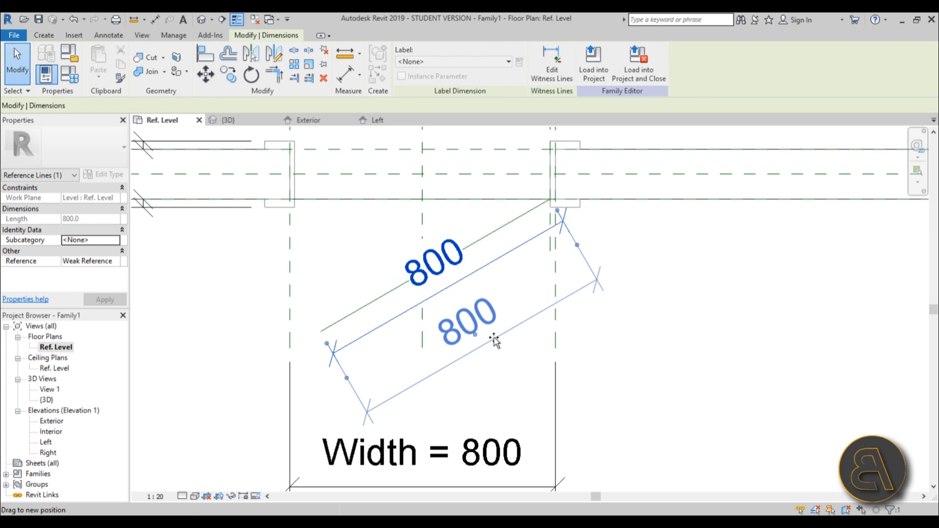
{"action": "left_click", "coordinate": [631, 354]}
Step: Examine which existing parameters could label the line's dimension and compare the line with the frame opening
{"action": "left_click", "coordinate": [557, 303]}
{"action": "scroll", "coordinate": [451, 224], "scroll_direction": "down", "scroll_amount": 3}
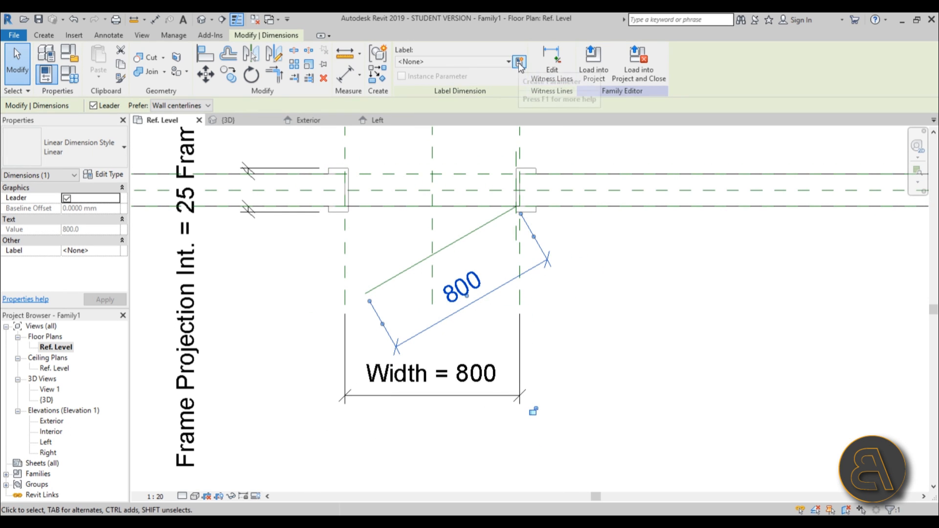
{"action": "left_click", "coordinate": [487, 69]}
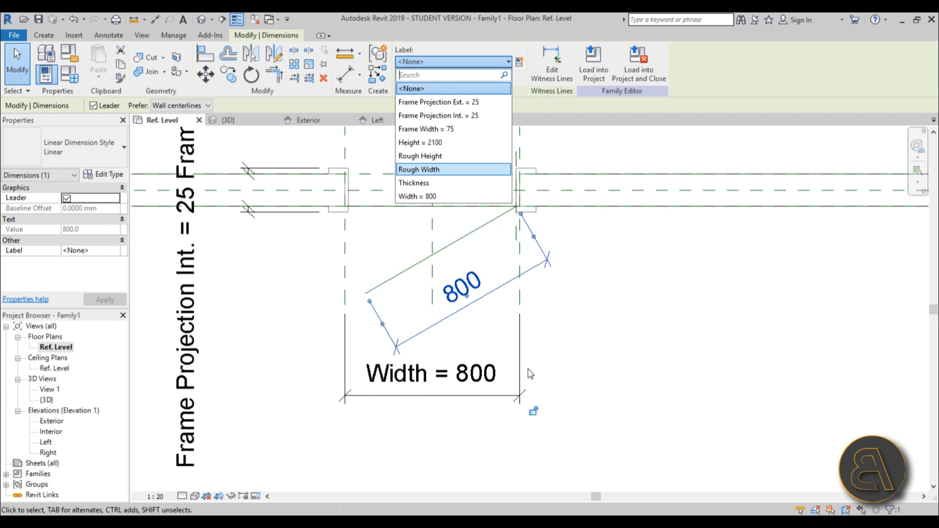
{"action": "left_click", "coordinate": [539, 326]}
{"action": "scroll", "coordinate": [502, 234], "scroll_direction": "up", "scroll_amount": 2}
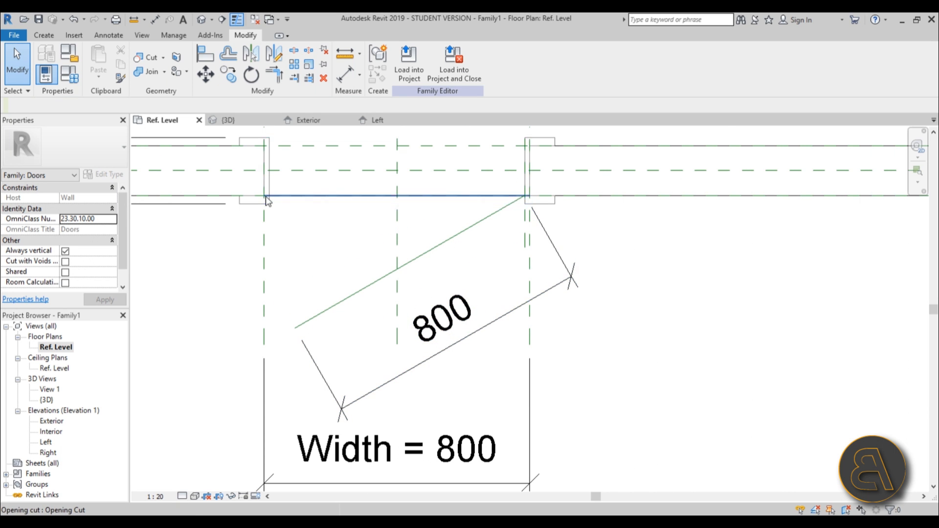
{"action": "scroll", "coordinate": [265, 197], "scroll_direction": "up", "scroll_amount": 2}
{"action": "scroll", "coordinate": [340, 149], "scroll_direction": "down", "scroll_amount": 8}
{"action": "scroll", "coordinate": [379, 279], "scroll_direction": "up", "scroll_amount": 4}
{"action": "scroll", "coordinate": [357, 286], "scroll_direction": "down", "scroll_amount": 1}
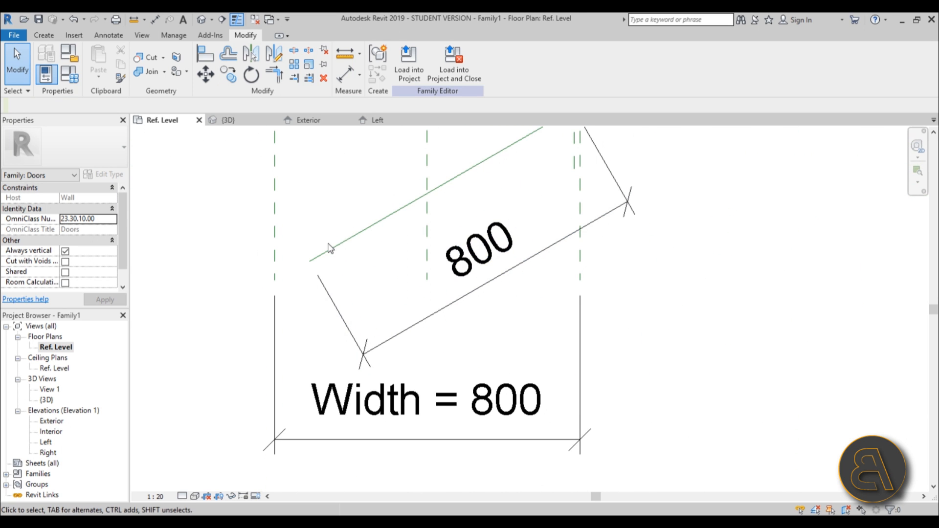
Step: Shorten the diagonal reference line to 770 mm by moving its free end
{"action": "left_click", "coordinate": [331, 251]}
{"action": "scroll", "coordinate": [315, 263], "scroll_direction": "up", "scroll_amount": 2}
{"action": "scroll", "coordinate": [311, 268], "scroll_direction": "down", "scroll_amount": 3}
{"action": "scroll", "coordinate": [464, 323], "scroll_direction": "up", "scroll_amount": 2}
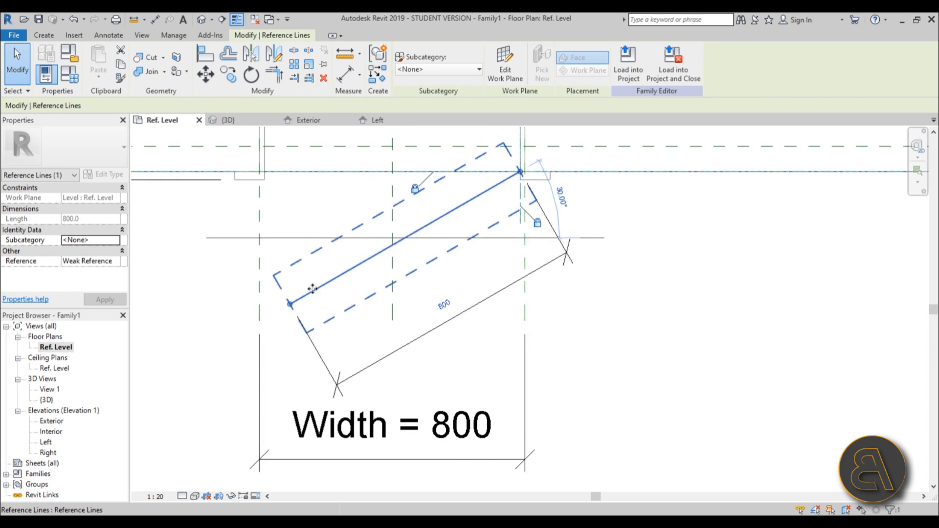
{"action": "left_click_drag", "start_coordinate": [288, 308], "coordinate": [295, 301]}
{"action": "scroll", "coordinate": [300, 297], "scroll_direction": "up", "scroll_amount": 2}
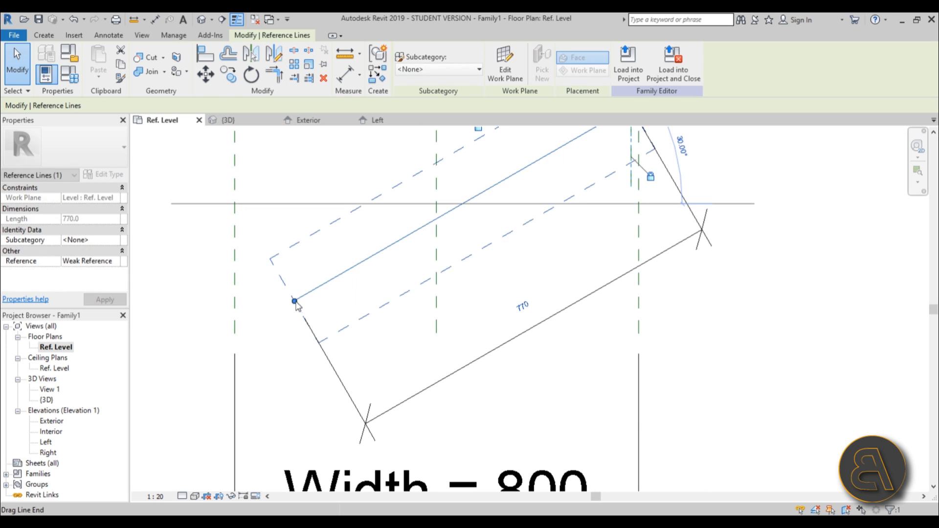
{"action": "left_click", "coordinate": [273, 338]}
Step: Label the diagonal dimension with a new instance family parameter named panel lenght
{"action": "scroll", "coordinate": [346, 220], "scroll_direction": "down", "scroll_amount": 5}
{"action": "middle_click_drag", "start_coordinate": [417, 248], "coordinate": [431, 280]}
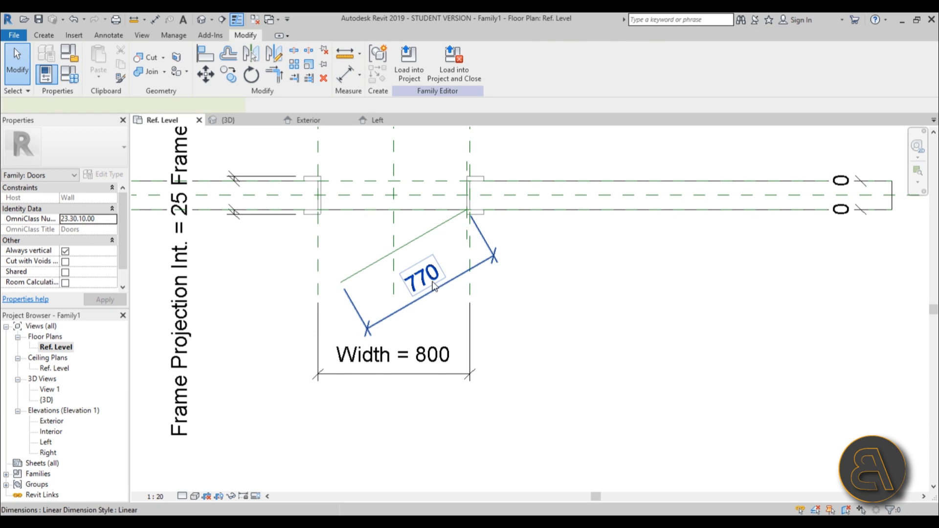
{"action": "left_click", "coordinate": [437, 267]}
{"action": "left_click", "coordinate": [519, 62]}
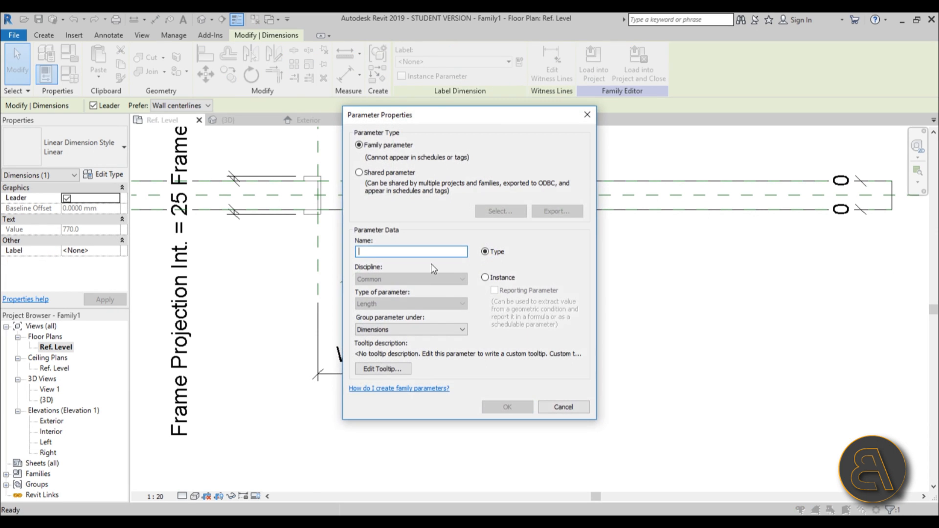
{"action": "left_click", "coordinate": [502, 278]}
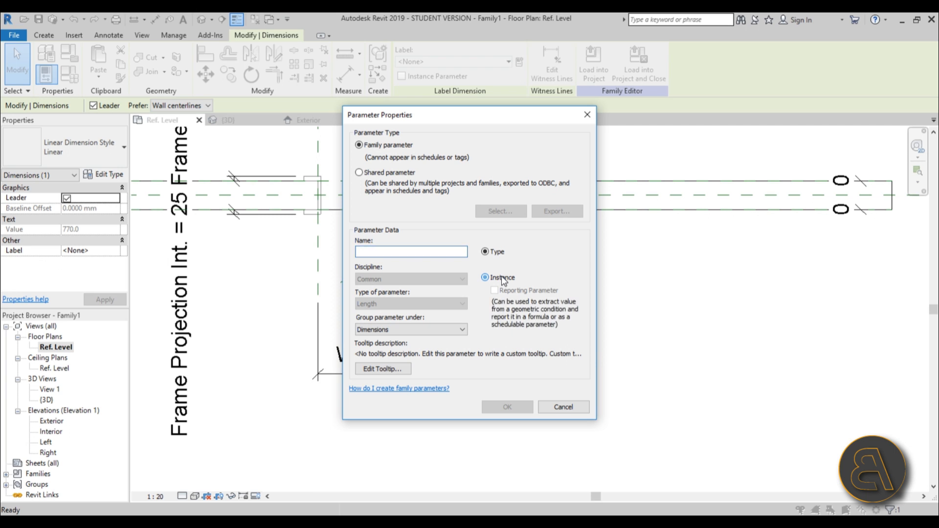
{"action": "left_click_drag", "start_coordinate": [552, 115], "coordinate": [715, 112]}
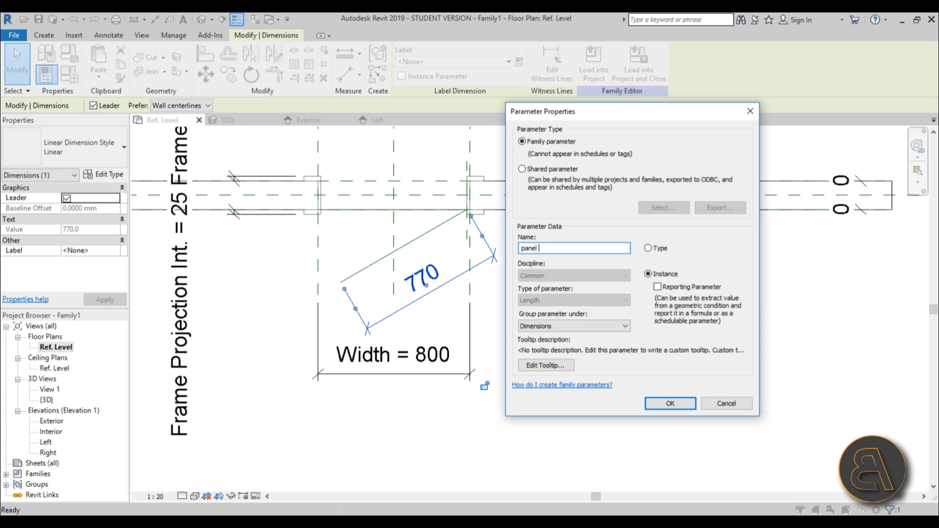
{"action": "key", "text": "Return"}
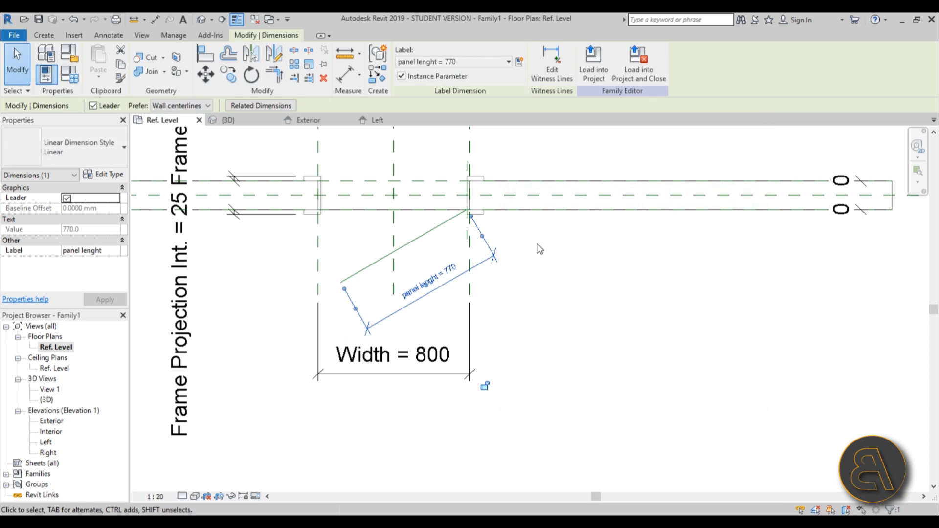
Step: Give the panel lenght parameter the formula Width - 30 in the family types and check the labelled dimension
{"action": "left_click", "coordinate": [73, 77]}
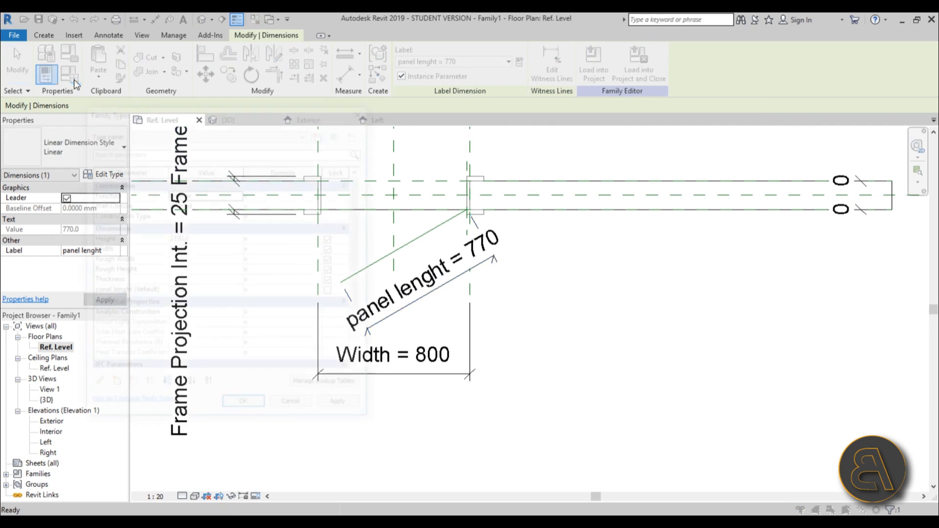
{"action": "left_click_drag", "start_coordinate": [163, 105], "coordinate": [214, 80]}
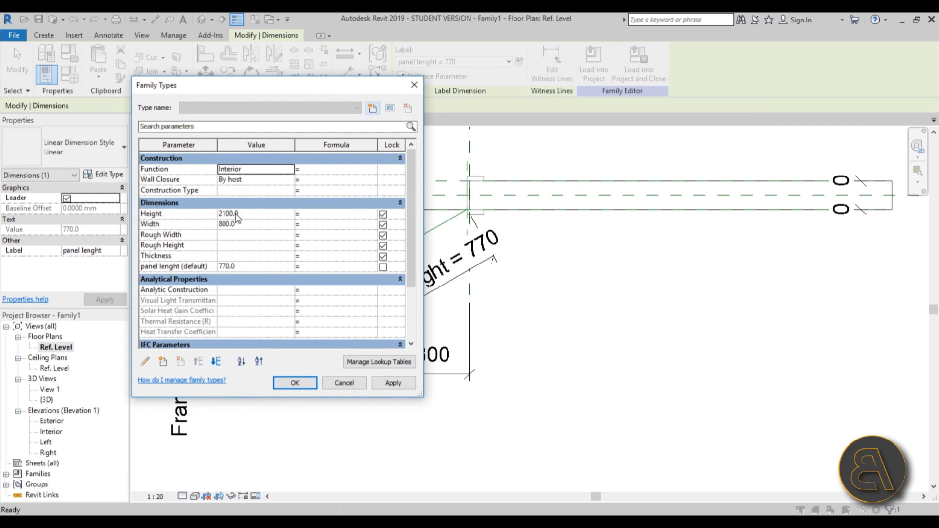
{"action": "left_click", "coordinate": [204, 229]}
{"action": "left_click", "coordinate": [203, 225]}
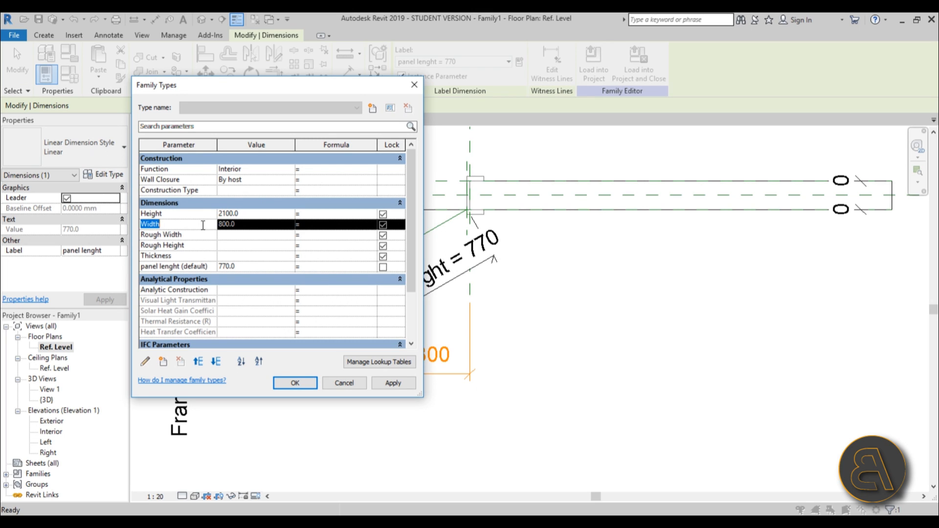
{"action": "left_click", "coordinate": [314, 265]}
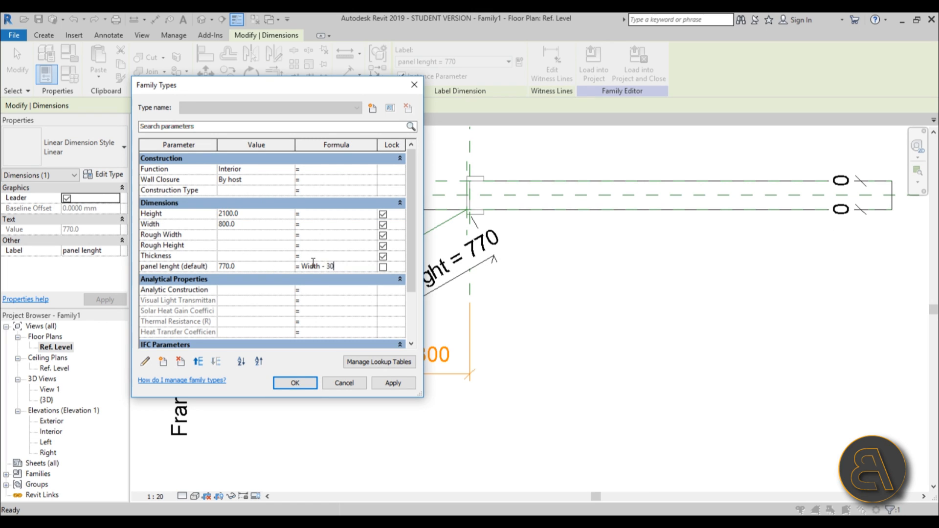
{"action": "left_click", "coordinate": [391, 384]}
{"action": "left_click", "coordinate": [296, 383]}
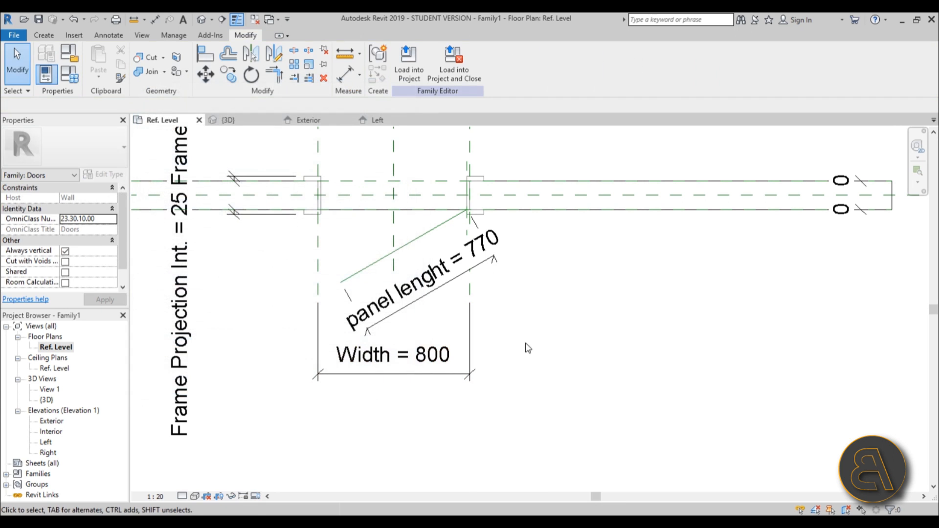
{"action": "left_click", "coordinate": [429, 277]}
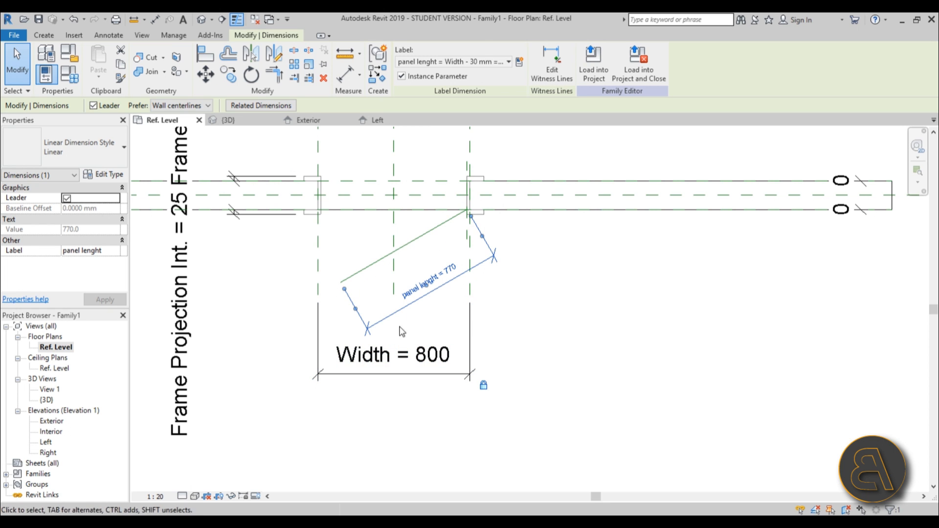
Step: Open the default 3D view and orient it toward the door frame and the diagonal reference line
{"action": "scroll", "coordinate": [409, 274], "scroll_direction": "up", "scroll_amount": 3}
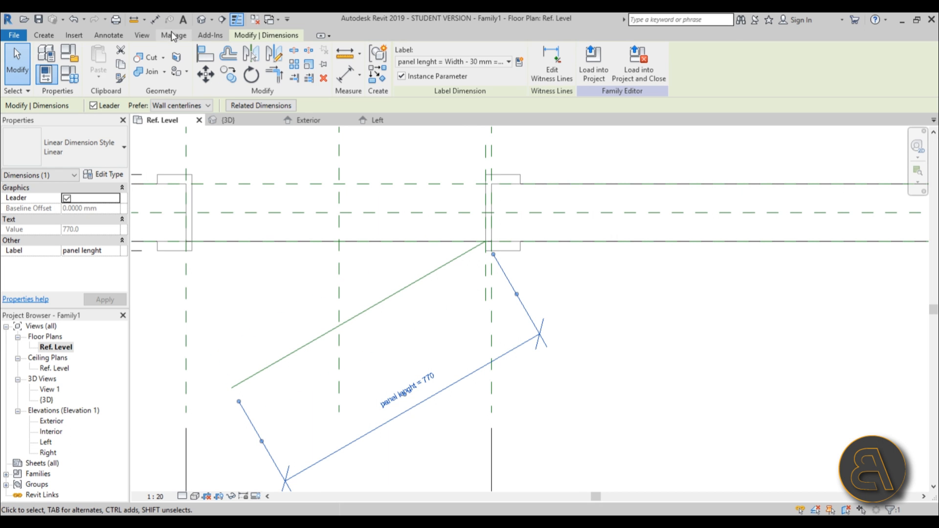
{"action": "left_click", "coordinate": [199, 22]}
{"action": "mouse_move", "coordinate": [518, 342]}
{"action": "middle_mouse_down", "text": "shift"}
{"action": "mouse_move", "coordinate": [698, 361]}
{"action": "mouse_move", "coordinate": [647, 342]}
{"action": "mouse_move", "coordinate": [529, 345]}
{"action": "middle_mouse_up", "text": "shift"}
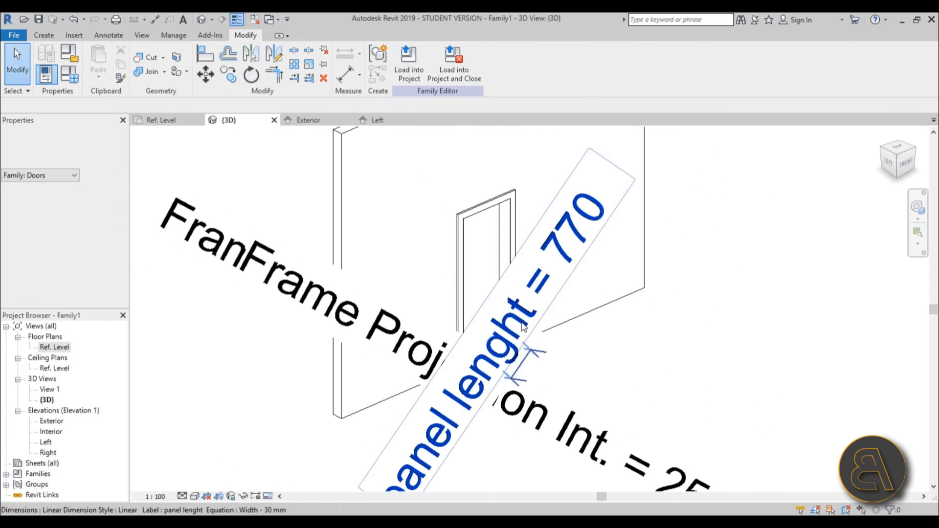
{"action": "middle_click_drag", "start_coordinate": [597, 382], "coordinate": [539, 332]}
Step: Set the 3D view's scale to 1:1 and check the size of the dimension text
{"action": "left_click", "coordinate": [154, 497]}
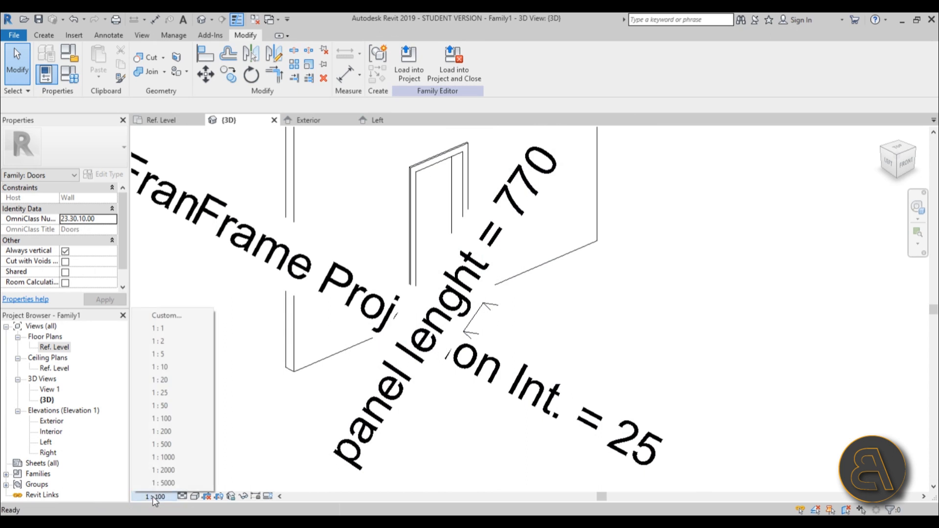
{"action": "left_click", "coordinate": [173, 330]}
{"action": "mouse_move", "coordinate": [560, 324]}
{"action": "middle_mouse_down", "text": "shift"}
{"action": "mouse_move", "coordinate": [535, 380]}
{"action": "mouse_move", "coordinate": [552, 331]}
{"action": "middle_mouse_up", "text": "shift"}
{"action": "scroll", "coordinate": [400, 328], "scroll_direction": "up", "scroll_amount": 3}
{"action": "scroll", "coordinate": [402, 392], "scroll_direction": "up", "scroll_amount": 3}
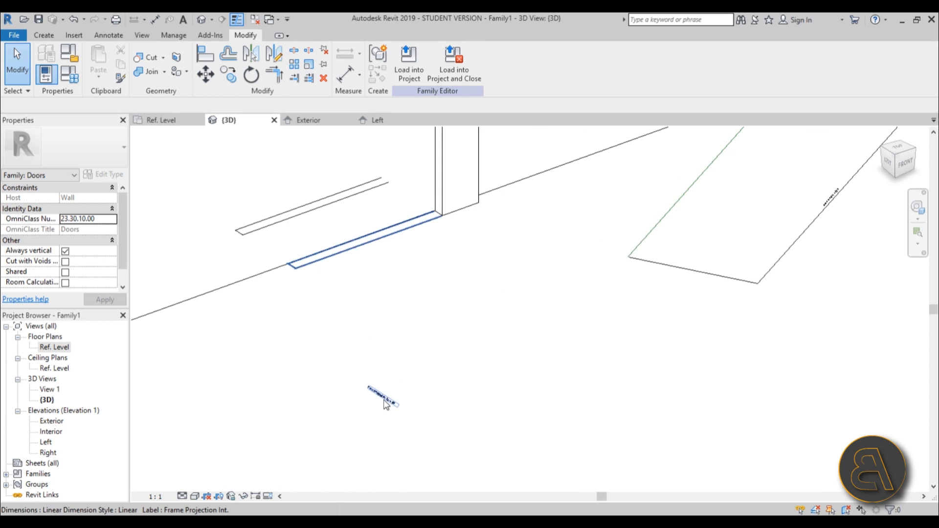
{"action": "scroll", "coordinate": [392, 391], "scroll_direction": "down", "scroll_amount": 1}
Step: Set the 3D view's scale to 1:10 so the dimension labels suit the door's size
{"action": "left_click", "coordinate": [155, 497]}
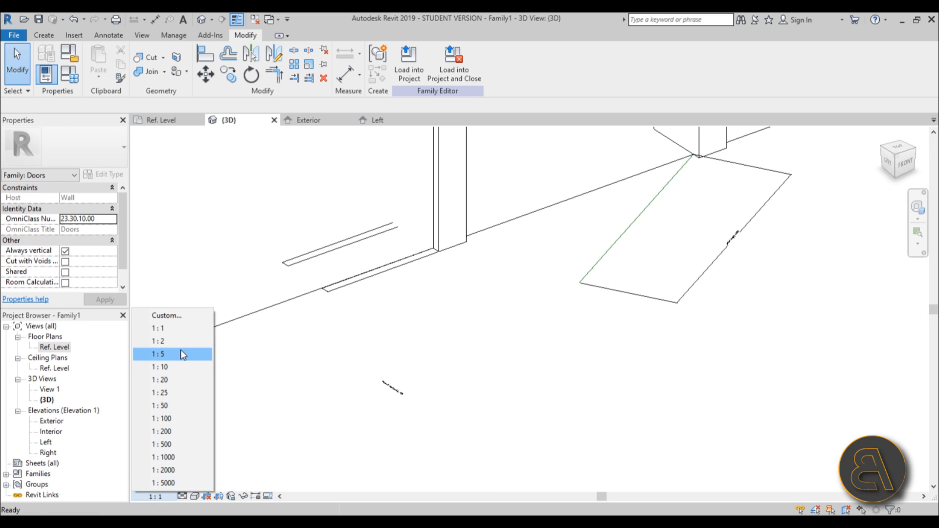
{"action": "left_click", "coordinate": [183, 365]}
{"action": "scroll", "coordinate": [442, 310], "scroll_direction": "down", "scroll_amount": 2}
{"action": "scroll", "coordinate": [442, 311], "scroll_direction": "up", "scroll_amount": 2}
{"action": "middle_click_drag", "start_coordinate": [448, 388], "coordinate": [436, 392], "text": "shift"}
{"action": "scroll", "coordinate": [350, 350], "scroll_direction": "up", "scroll_amount": 3}
{"action": "scroll", "coordinate": [350, 349], "scroll_direction": "down", "scroll_amount": 3}
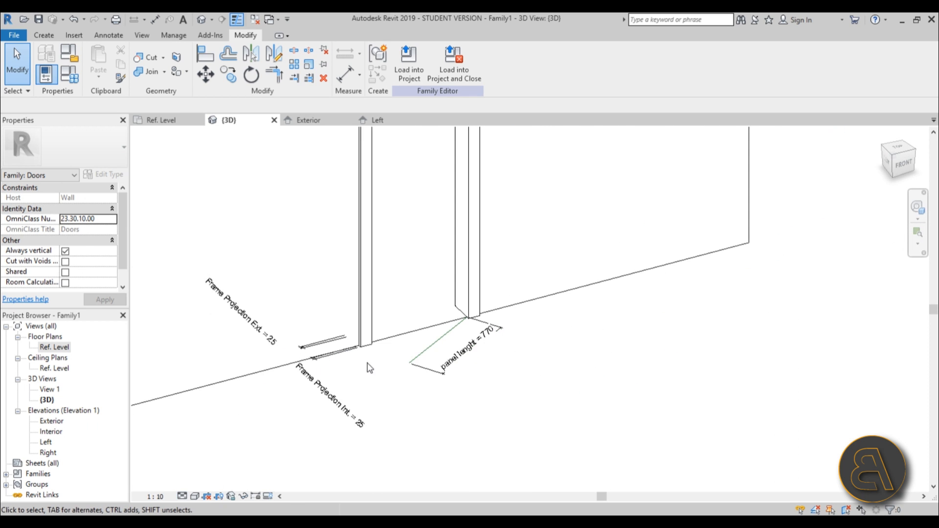
Step: Start an extrusion and pick the vertical plane of the diagonal reference line as its work plane
{"action": "middle_click_drag", "start_coordinate": [436, 377], "coordinate": [356, 342], "text": "shift"}
{"action": "left_click", "coordinate": [47, 35]}
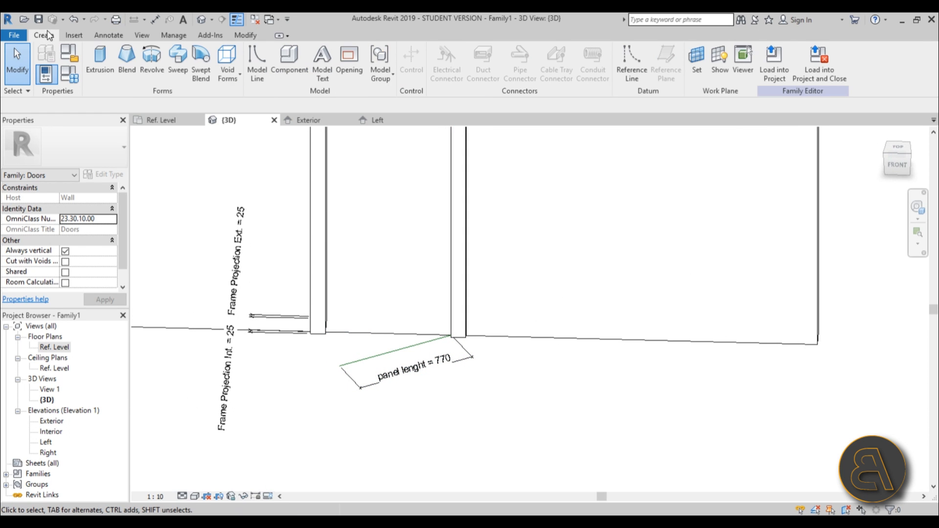
{"action": "left_click", "coordinate": [100, 63]}
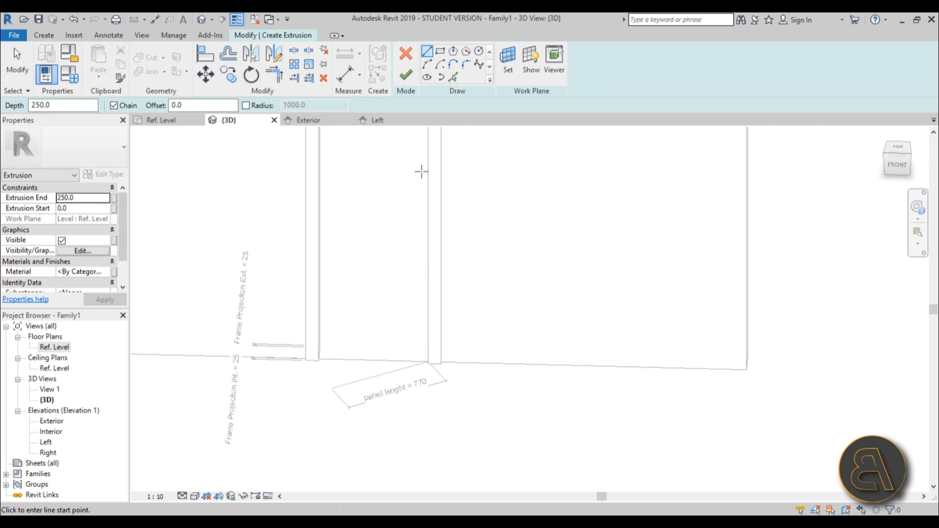
{"action": "left_click", "coordinate": [502, 67]}
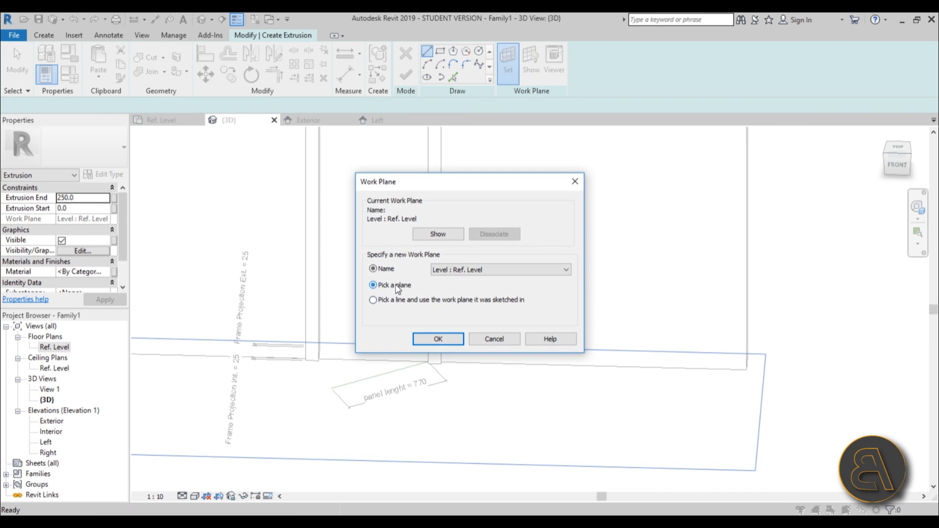
{"action": "left_click", "coordinate": [438, 339]}
{"action": "middle_click_drag", "start_coordinate": [389, 379], "coordinate": [424, 313], "text": "shift"}
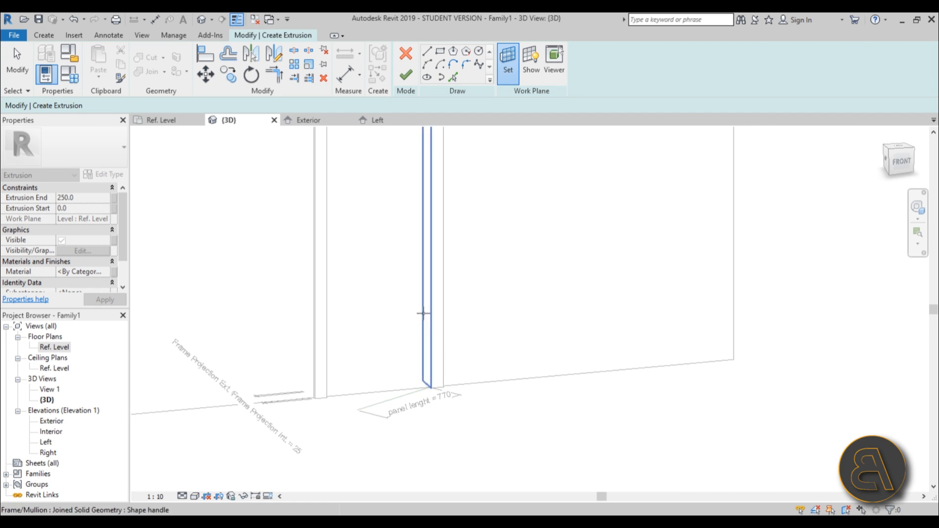
{"action": "scroll", "coordinate": [379, 402], "scroll_direction": "up", "scroll_amount": 3}
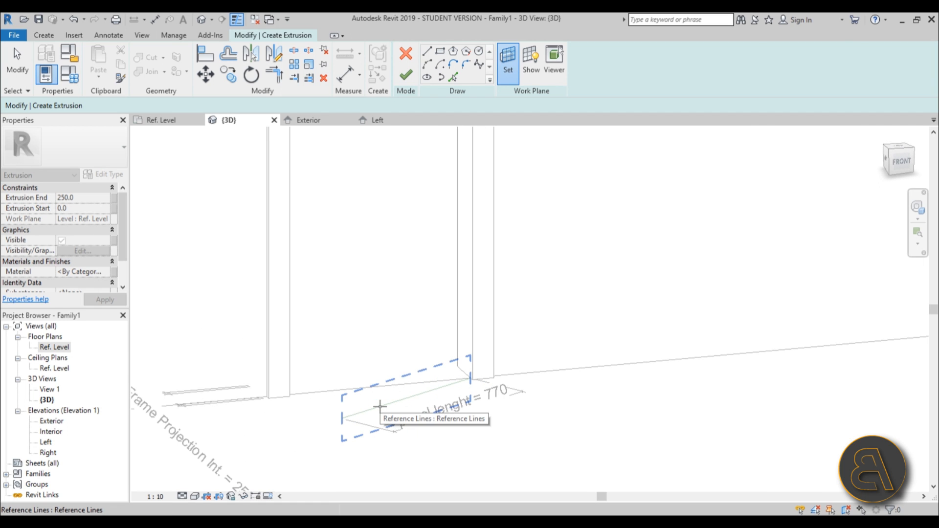
{"action": "left_click", "coordinate": [380, 406]}
Step: Sketch a rectangle for the door panel from the reference line's hinge end, 770 mm wide and about 2008 mm high
{"action": "left_click", "coordinate": [440, 52]}
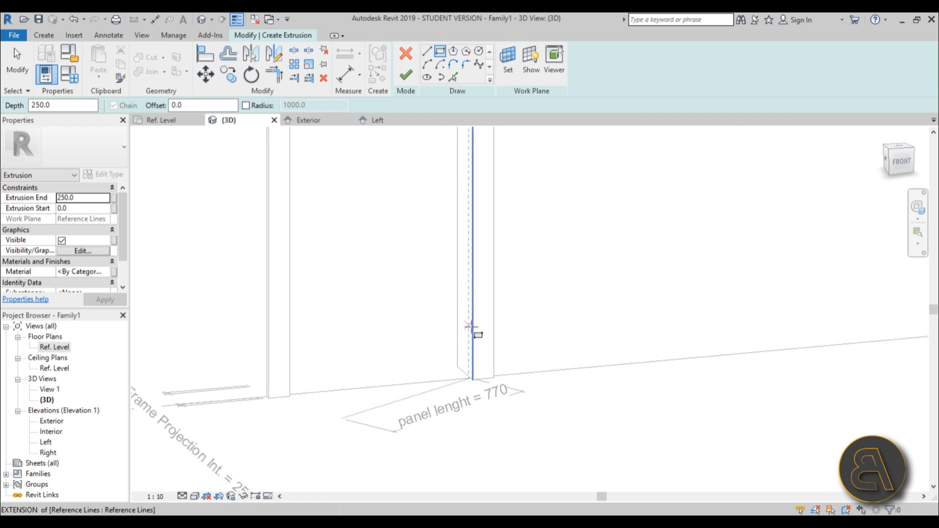
{"action": "scroll", "coordinate": [470, 380], "scroll_direction": "up", "scroll_amount": 4}
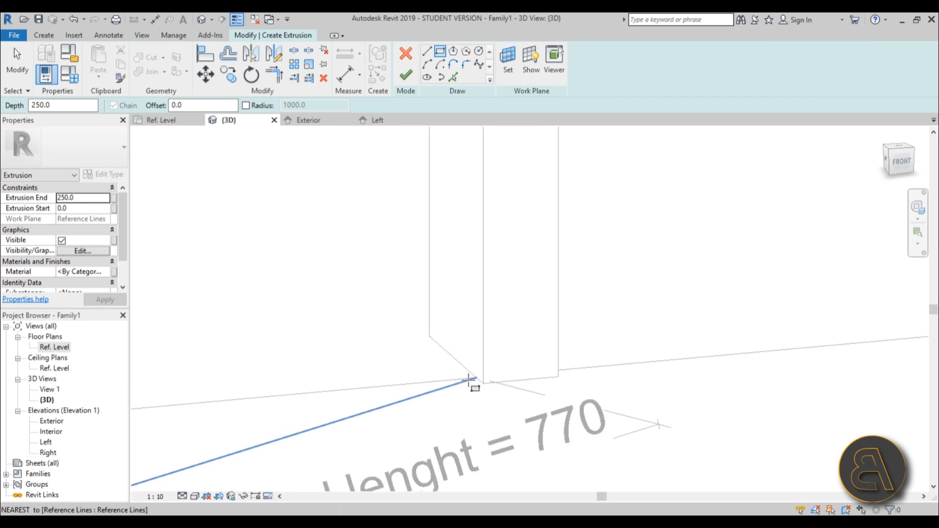
{"action": "left_click", "coordinate": [464, 352]}
{"action": "scroll", "coordinate": [353, 214], "scroll_direction": "down", "scroll_amount": 8}
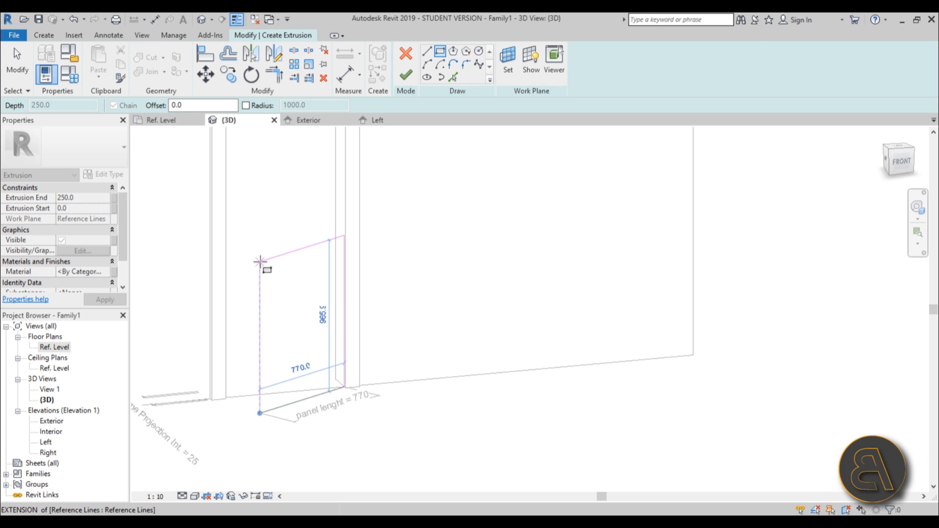
{"action": "middle_click_drag", "start_coordinate": [260, 201], "coordinate": [266, 310]}
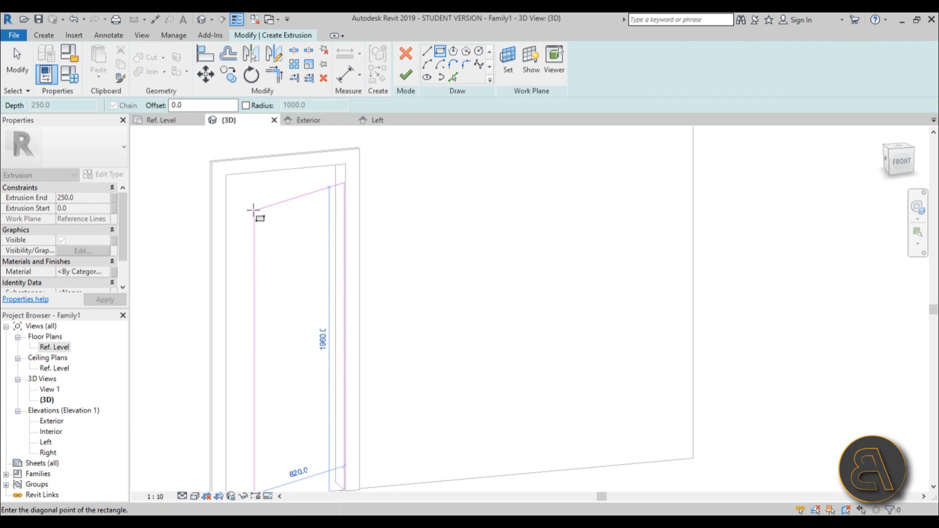
{"action": "scroll", "coordinate": [255, 191], "scroll_direction": "down", "scroll_amount": 2}
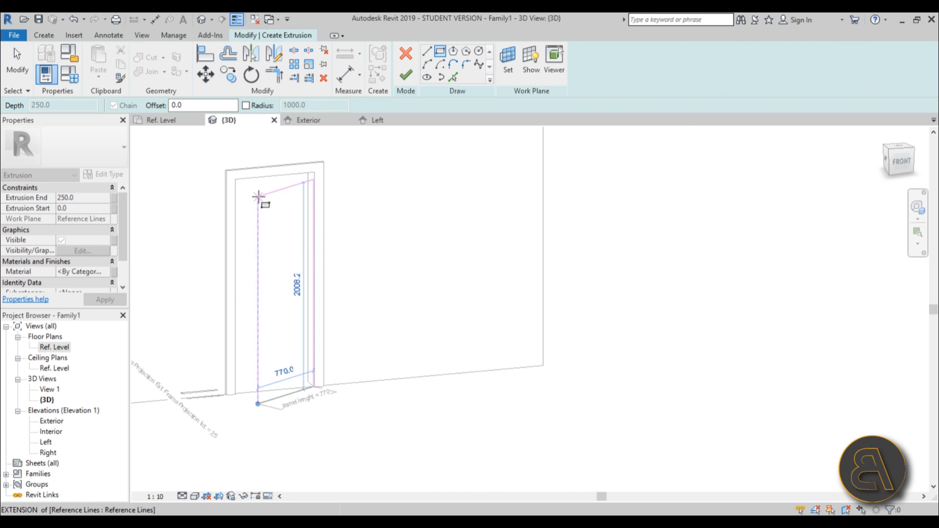
{"action": "left_click", "coordinate": [258, 197]}
Step: Lock the panel rectangle's free vertical side and bottom edge to the reference line
{"action": "scroll", "coordinate": [283, 358], "scroll_direction": "up", "scroll_amount": 3}
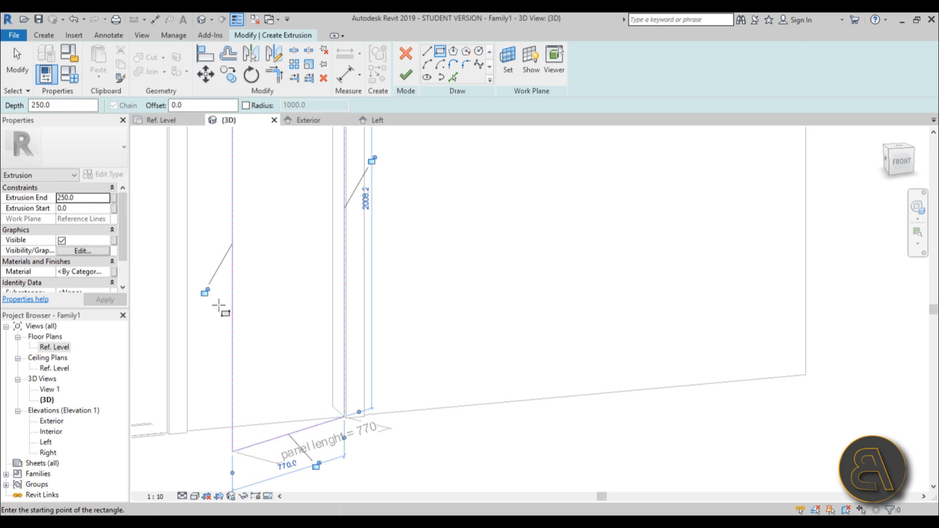
{"action": "left_click", "coordinate": [206, 293]}
{"action": "middle_click_drag", "start_coordinate": [422, 354], "coordinate": [424, 260]}
{"action": "scroll", "coordinate": [324, 346], "scroll_direction": "up", "scroll_amount": 4}
{"action": "left_click", "coordinate": [291, 361]}
{"action": "scroll", "coordinate": [359, 220], "scroll_direction": "down", "scroll_amount": 1}
{"action": "scroll", "coordinate": [359, 220], "scroll_direction": "down", "scroll_amount": 2}
{"action": "middle_click_drag", "start_coordinate": [359, 220], "coordinate": [365, 419]}
{"action": "scroll", "coordinate": [365, 419], "scroll_direction": "down", "scroll_amount": 1}
{"action": "scroll", "coordinate": [335, 191], "scroll_direction": "up", "scroll_amount": 1}
{"action": "key", "text": "Escape"}
{"action": "key", "text": "Escape"}
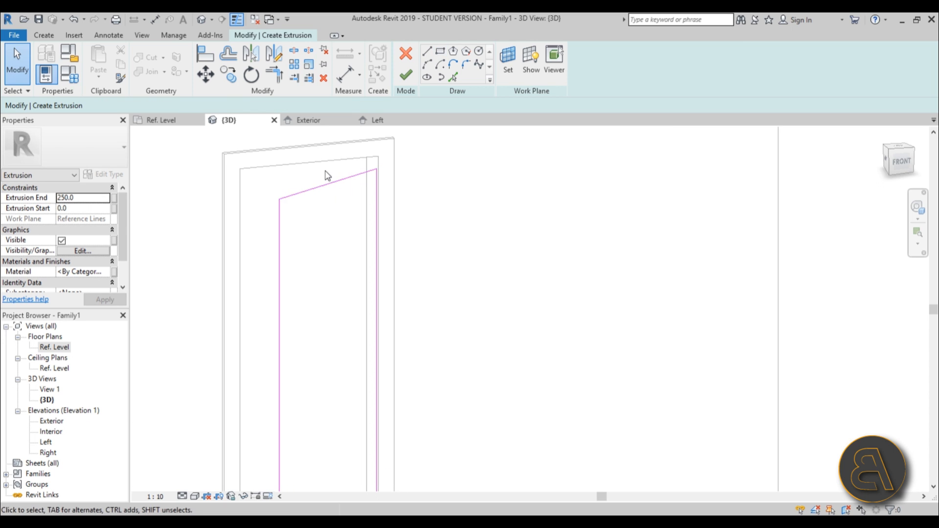
Step: Dimension the panel rectangle's height between its bottom and top edges, placing the dimension beside the free vertical side
{"action": "scroll", "coordinate": [338, 174], "scroll_direction": "down", "scroll_amount": 2}
{"action": "middle_click_drag", "start_coordinate": [321, 288], "coordinate": [323, 270]}
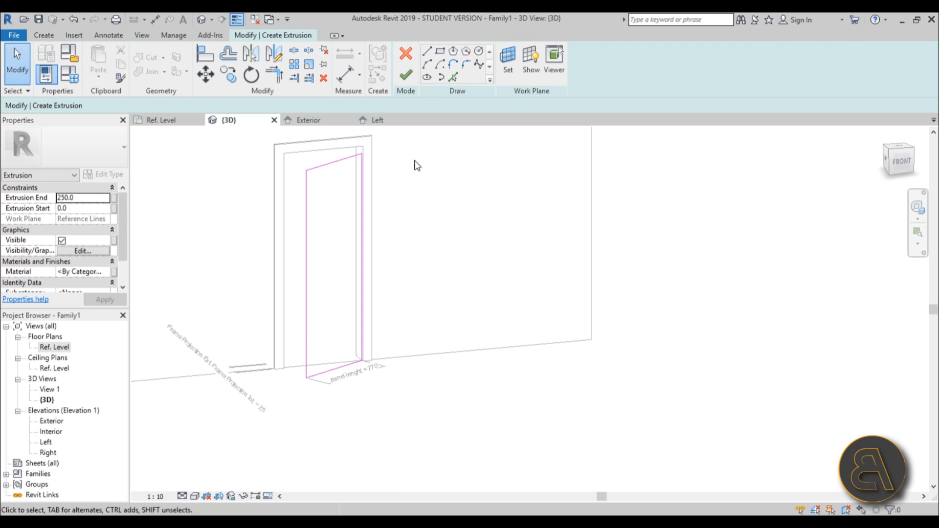
{"action": "left_click", "coordinate": [345, 74]}
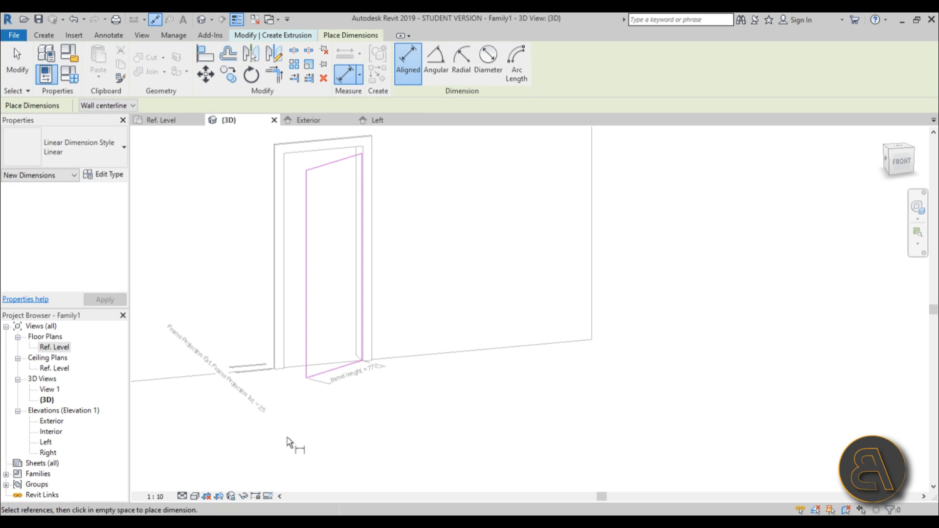
{"action": "left_click", "coordinate": [331, 375]}
{"action": "left_click", "coordinate": [331, 164]}
{"action": "left_click", "coordinate": [255, 172]}
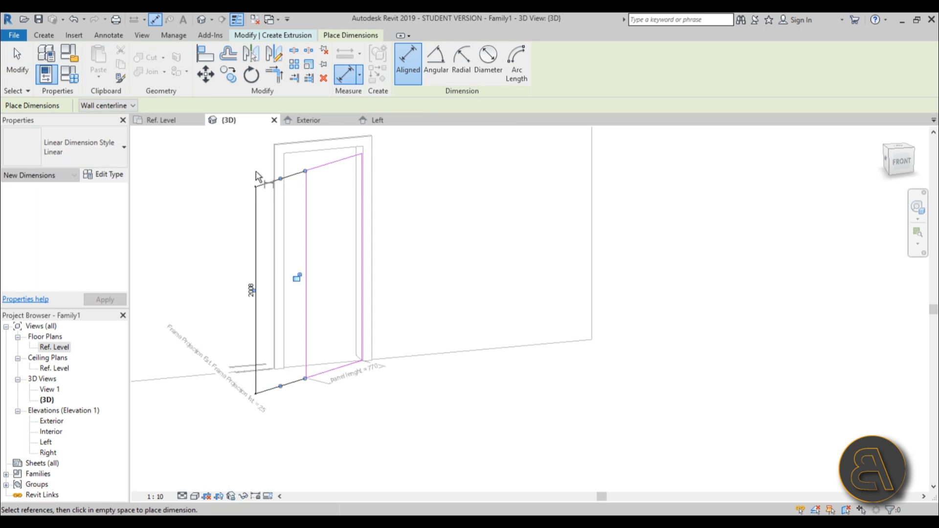
{"action": "key", "text": "Escape"}
Step: Label the height dimension with a new instance family parameter named panel height
{"action": "left_click", "coordinate": [252, 290]}
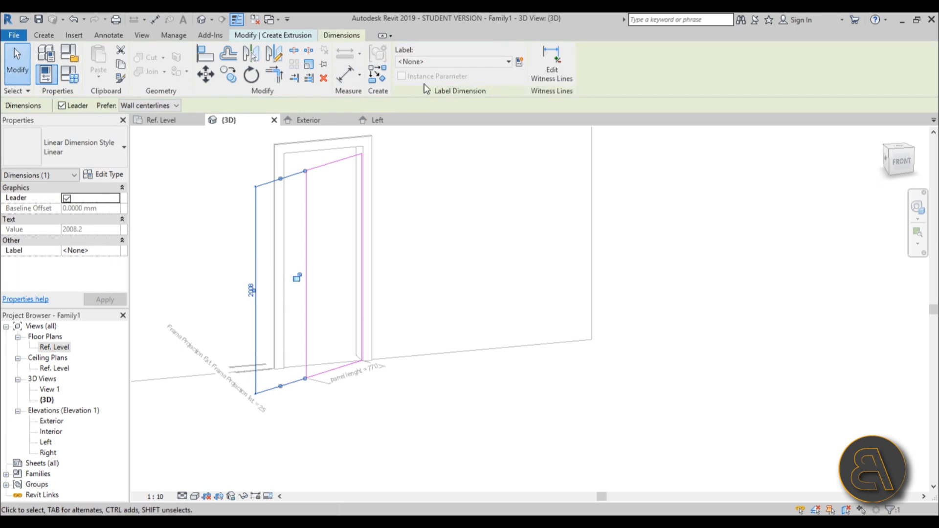
{"action": "left_click", "coordinate": [520, 62]}
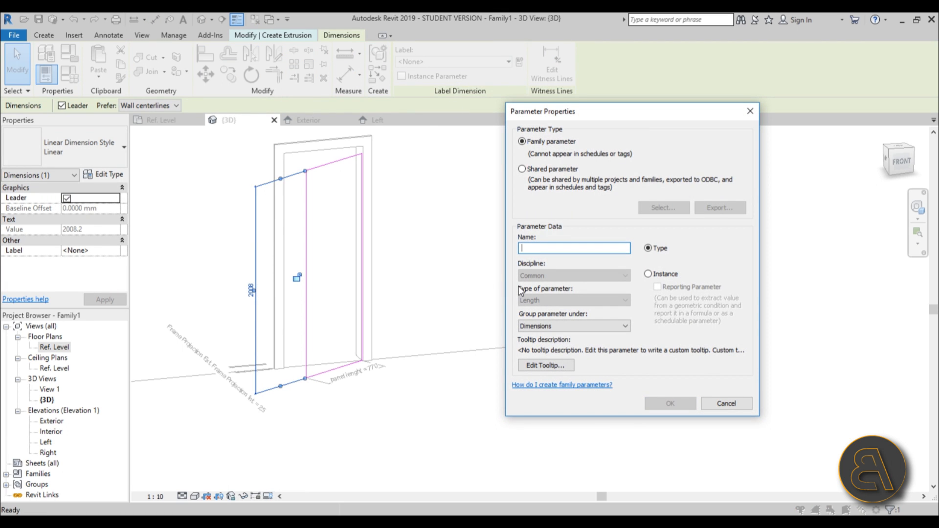
{"action": "type", "text": "panel height"}
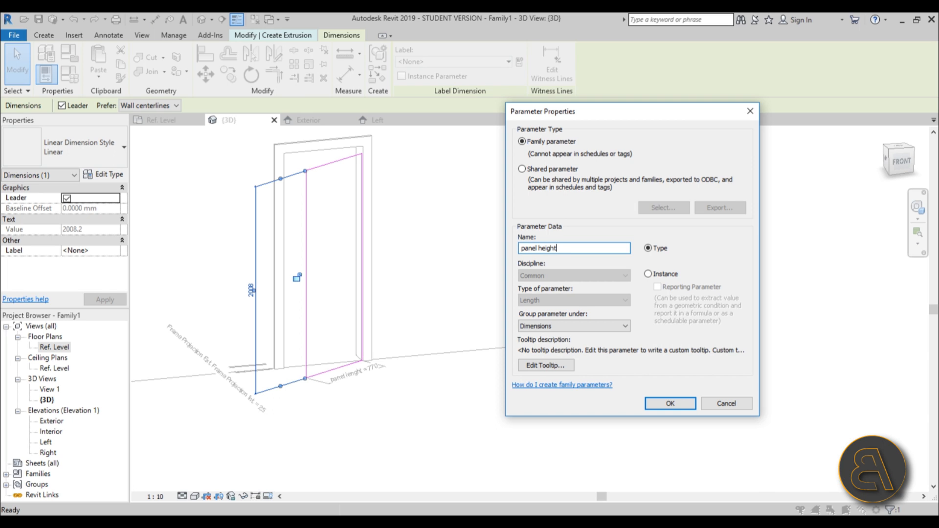
{"action": "left_click", "coordinate": [665, 276]}
{"action": "left_click", "coordinate": [682, 404]}
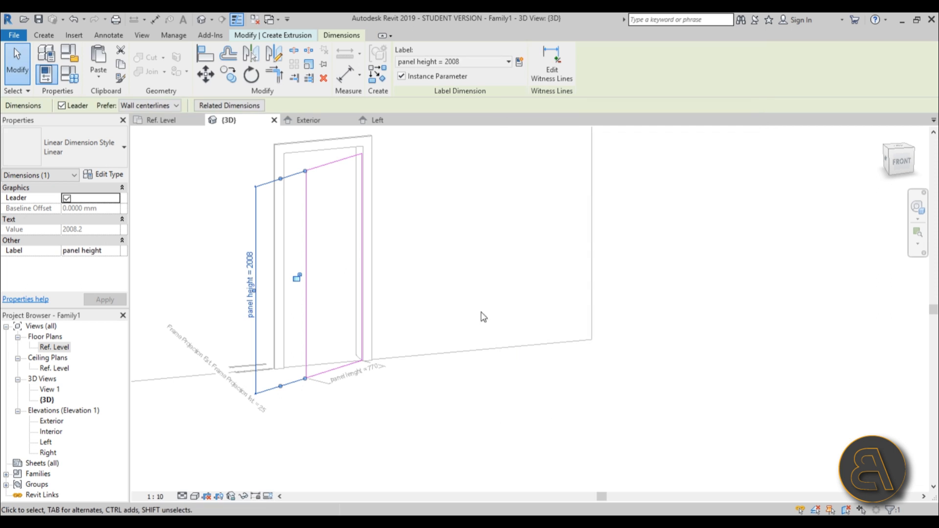
Step: Give the panel height parameter the formula Height - 15 mm in the family types and check the labelled dimension
{"action": "left_click", "coordinate": [69, 75]}
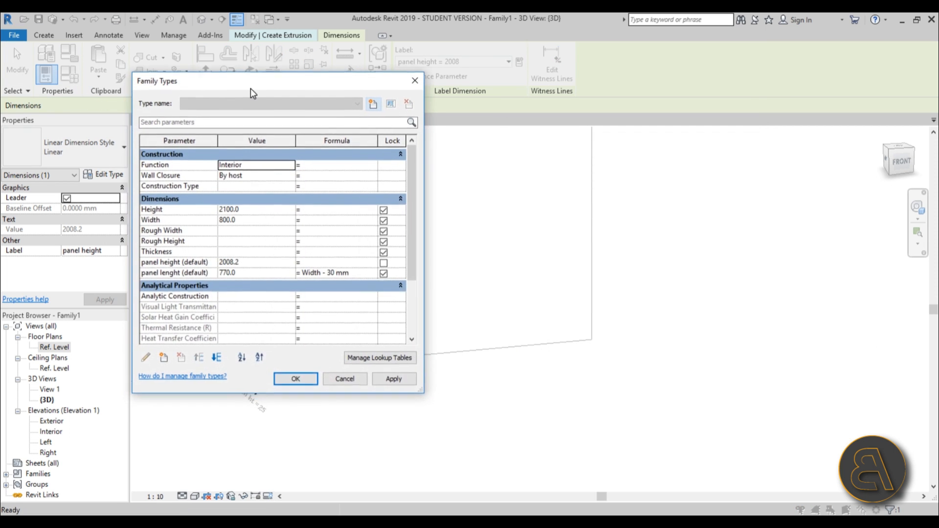
{"action": "left_click", "coordinate": [250, 209]}
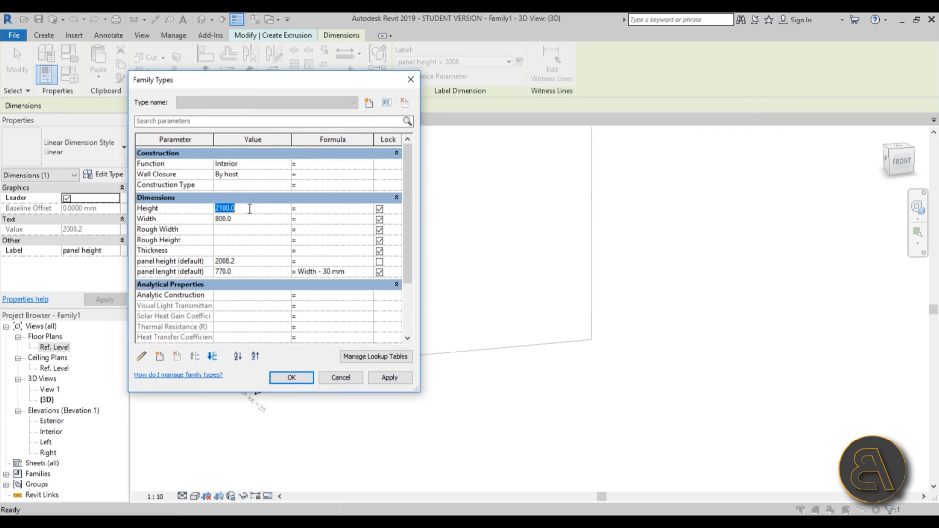
{"action": "left_click", "coordinate": [317, 262]}
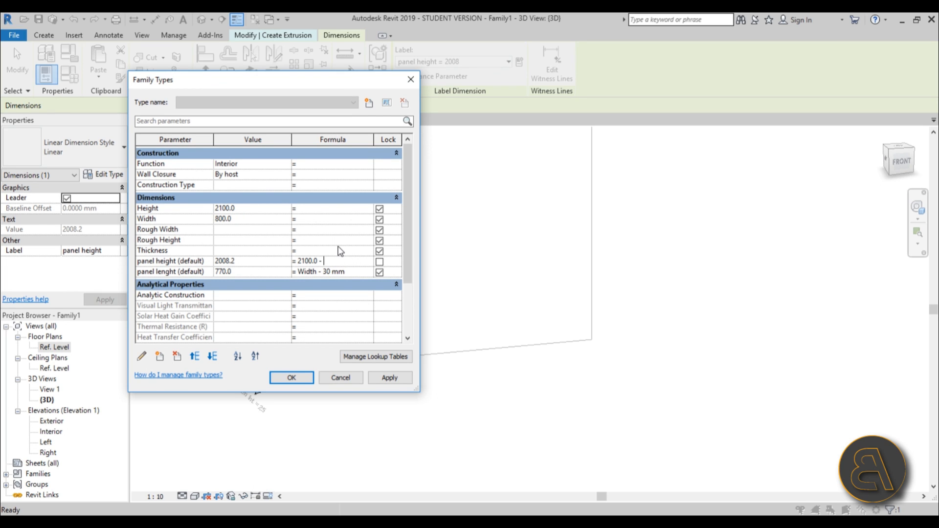
{"action": "key", "text": "Escape"}
{"action": "left_click", "coordinate": [172, 211]}
{"action": "left_click", "coordinate": [317, 262]}
{"action": "key", "text": "Tab"}
{"action": "left_click", "coordinate": [390, 378]}
{"action": "left_click", "coordinate": [296, 377]}
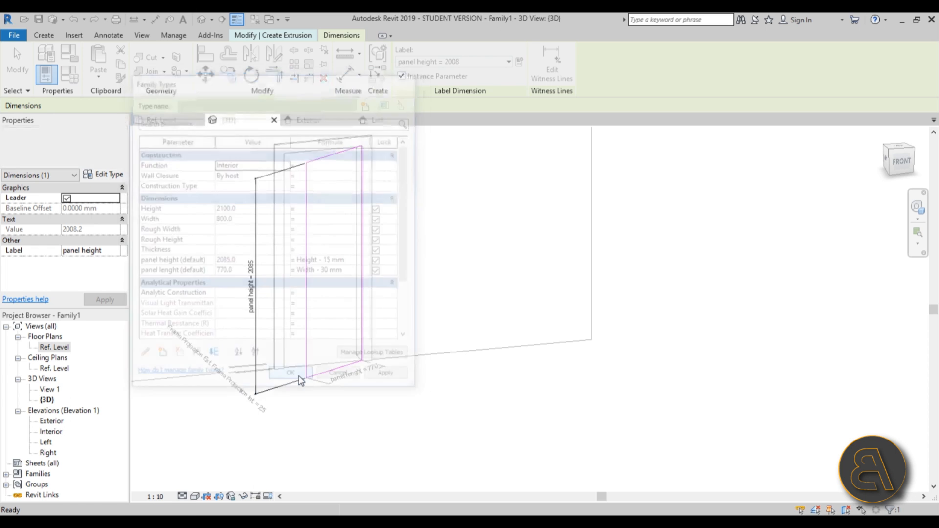
{"action": "left_click", "coordinate": [260, 304]}
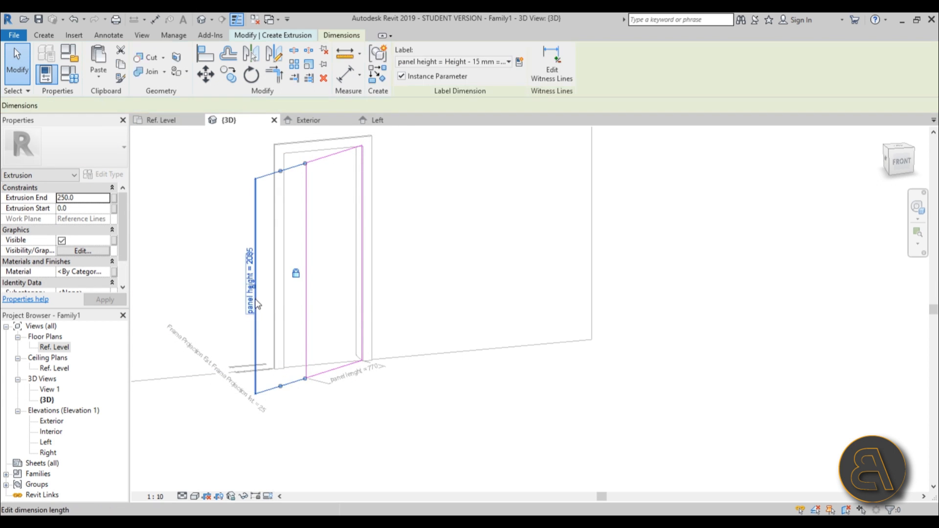
Step: Set the panel extrusion's end to 35 mm
{"action": "scroll", "coordinate": [231, 215], "scroll_direction": "up", "scroll_amount": 2}
{"action": "middle_click_drag", "start_coordinate": [349, 257], "coordinate": [389, 227], "text": "shift"}
{"action": "left_click", "coordinate": [301, 221]}
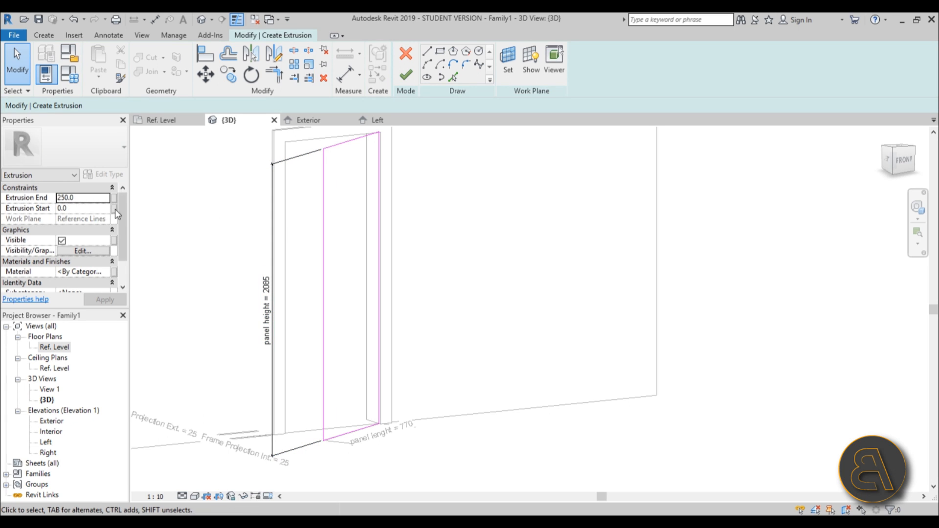
{"action": "left_click", "coordinate": [102, 198]}
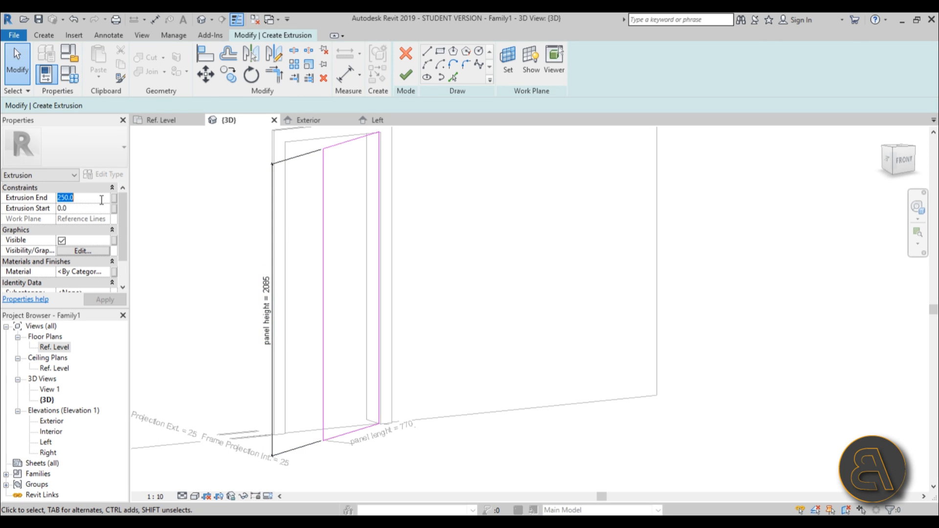
{"action": "type", "text": "3."}
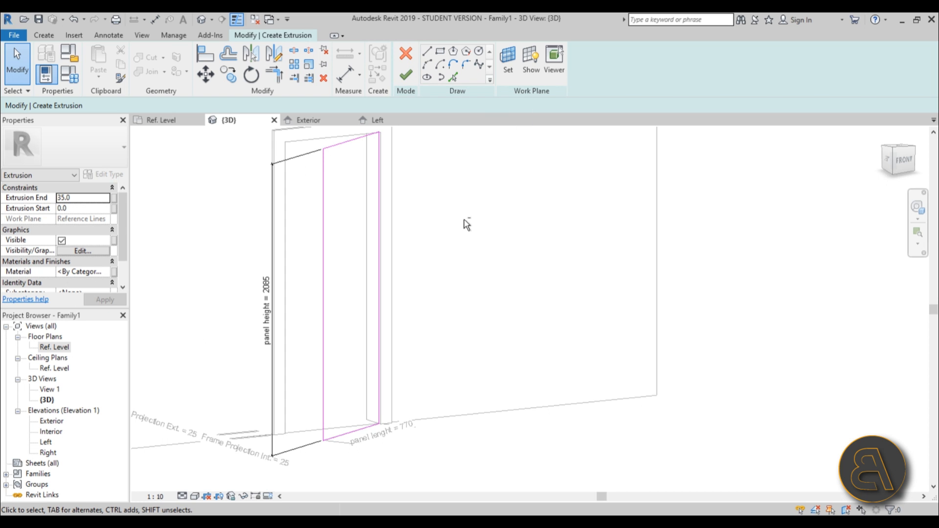
Step: Dimension the panel rectangle's width between its two vertical sides, placing the dimension inside the rectangle
{"action": "middle_click_drag", "start_coordinate": [465, 225], "coordinate": [430, 206], "text": "shift"}
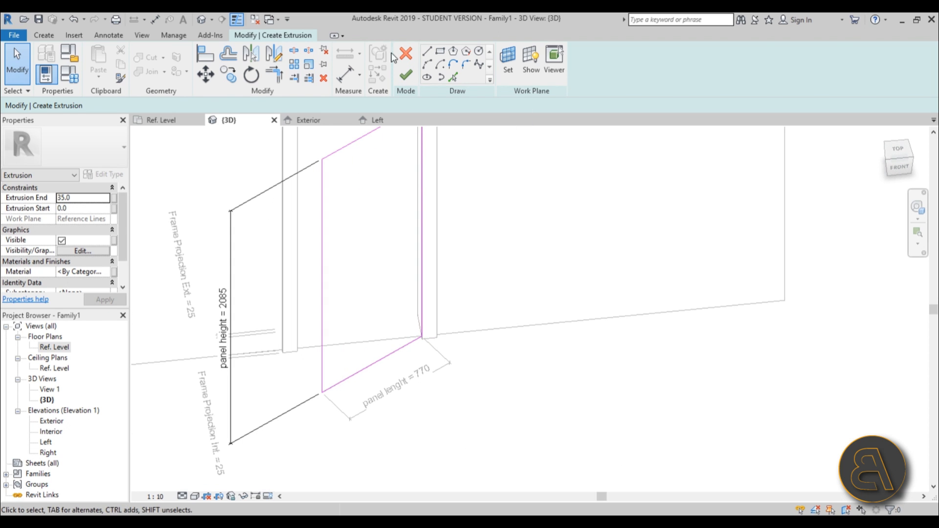
{"action": "key", "text": "d"}
{"action": "key", "text": "i"}
{"action": "left_click", "coordinate": [422, 184]}
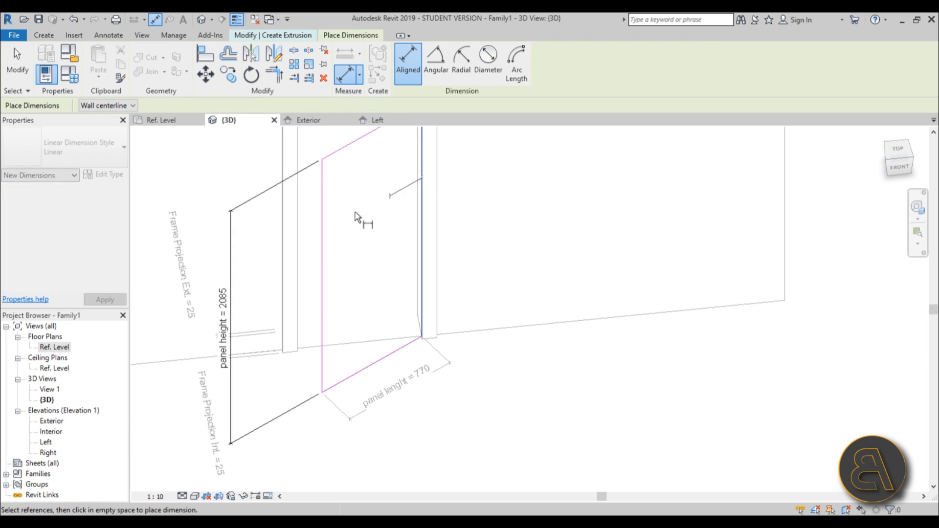
{"action": "left_click", "coordinate": [324, 234]}
{"action": "left_click", "coordinate": [387, 287]}
{"action": "key", "text": "Escape"}
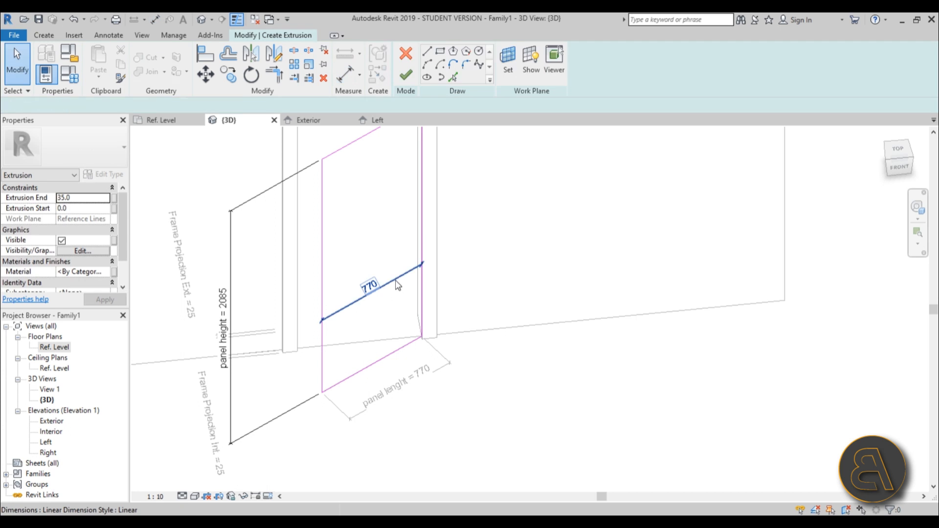
Step: Label the panel rectangle's new width dimension with the existing panel lenght parameter
{"action": "left_click", "coordinate": [398, 278]}
{"action": "left_click", "coordinate": [520, 65]}
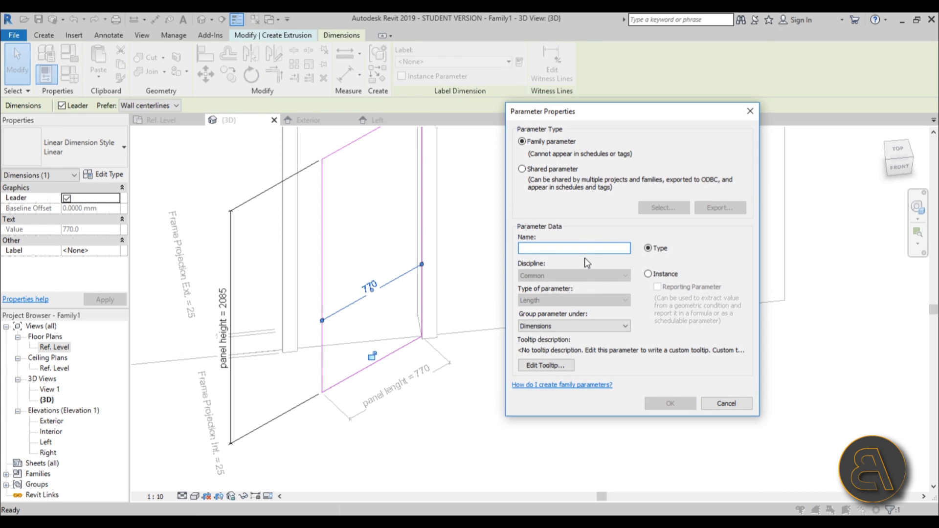
{"action": "left_click", "coordinate": [734, 402]}
{"action": "left_click", "coordinate": [484, 62]}
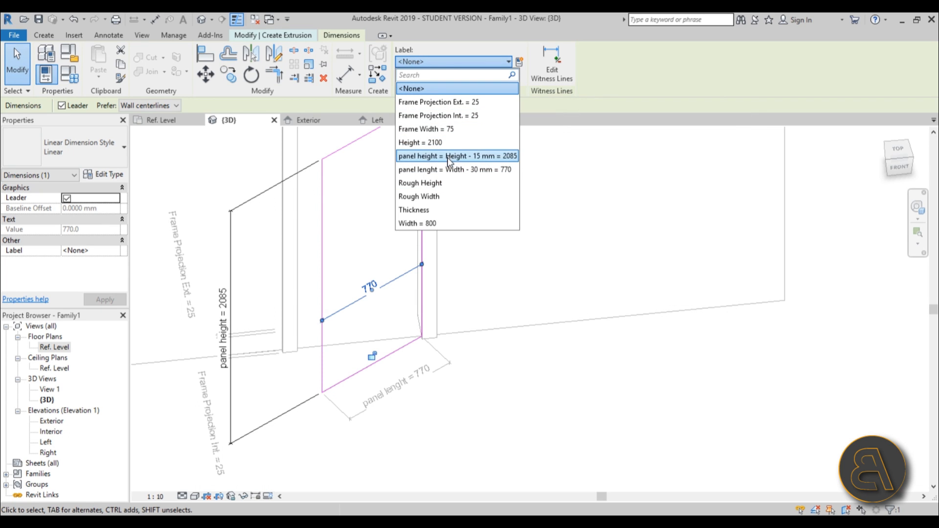
{"action": "left_click", "coordinate": [437, 171]}
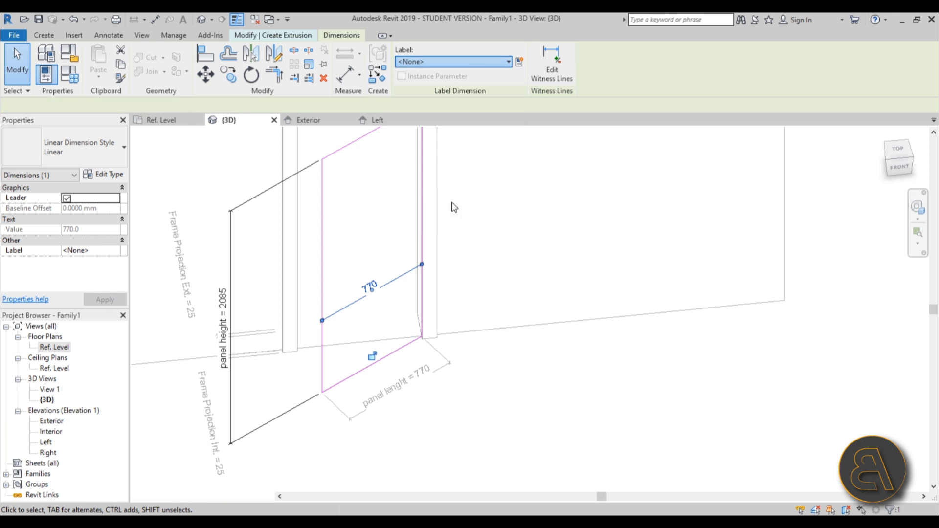
{"action": "left_click", "coordinate": [501, 297]}
Step: Finish the panel extrusion sketch and inspect the resulting door panel in 3D
{"action": "middle_click_drag", "start_coordinate": [374, 272], "coordinate": [383, 254], "text": "shift"}
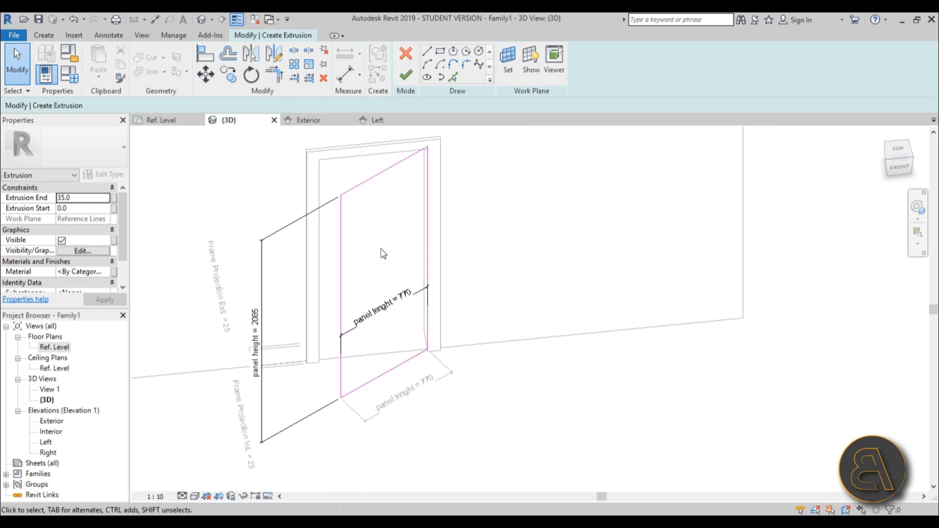
{"action": "left_click", "coordinate": [407, 80]}
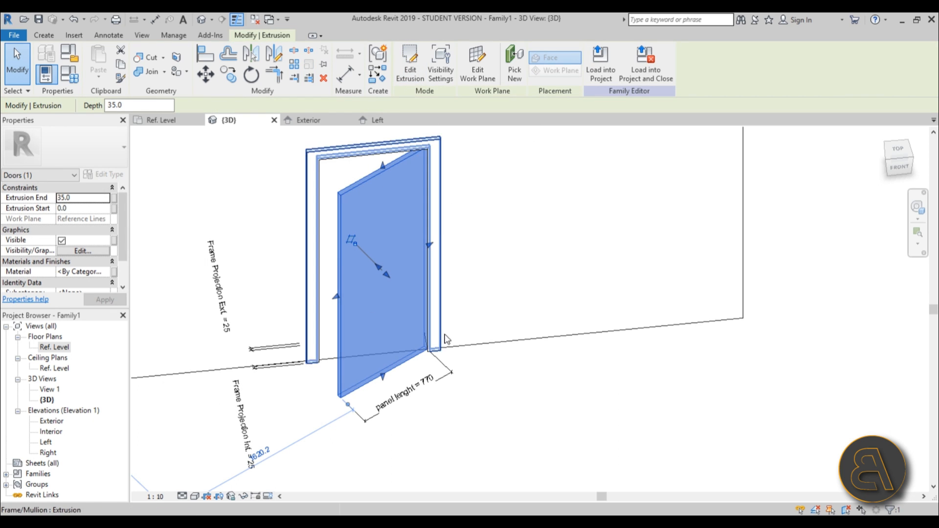
{"action": "middle_click_drag", "start_coordinate": [444, 339], "coordinate": [459, 309], "text": "shift"}
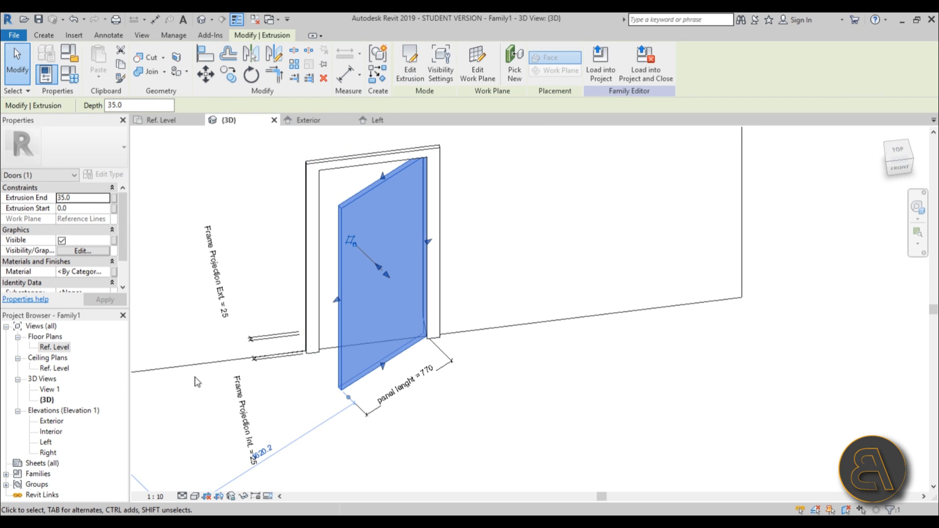
Step: In the Ref. Level plan, add an angular dimension between the lower wall face line and the panel's adjacent long face
{"action": "double_click", "coordinate": [55, 348]}
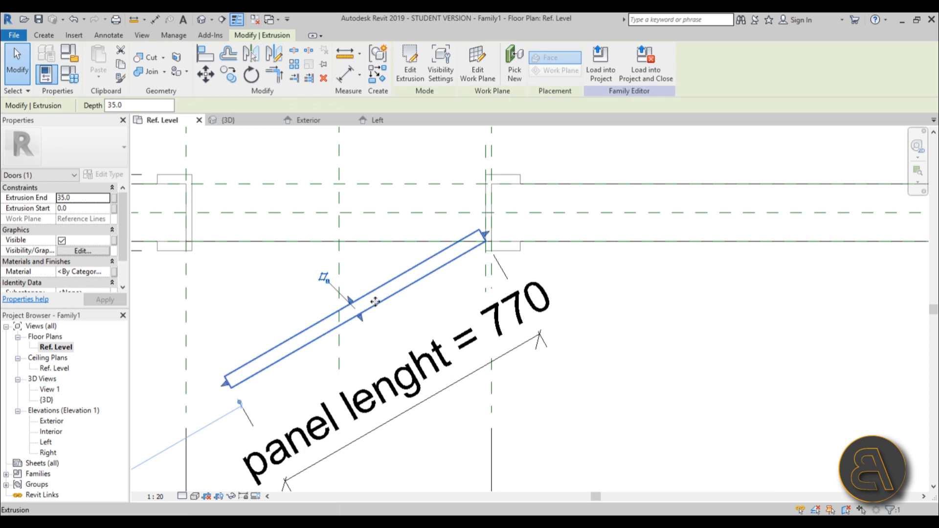
{"action": "left_click", "coordinate": [360, 74]}
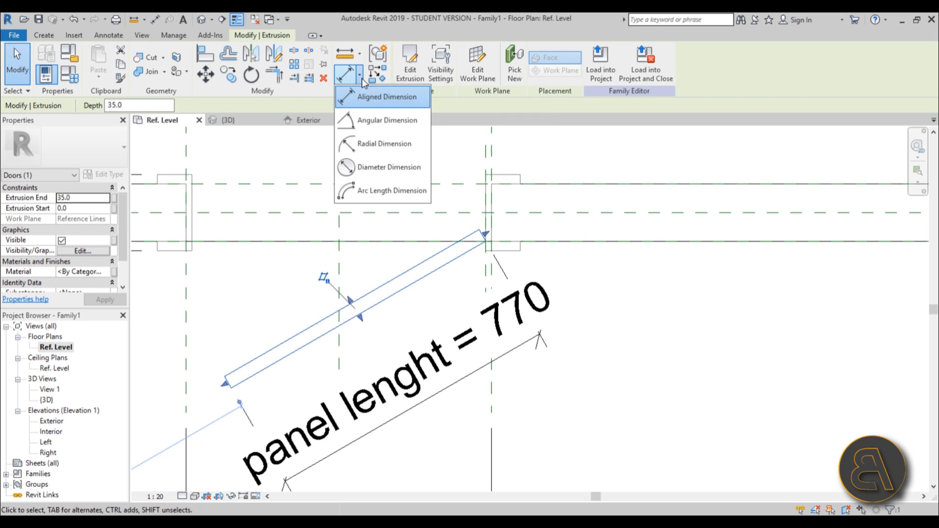
{"action": "left_click", "coordinate": [377, 120]}
{"action": "left_click", "coordinate": [418, 243]}
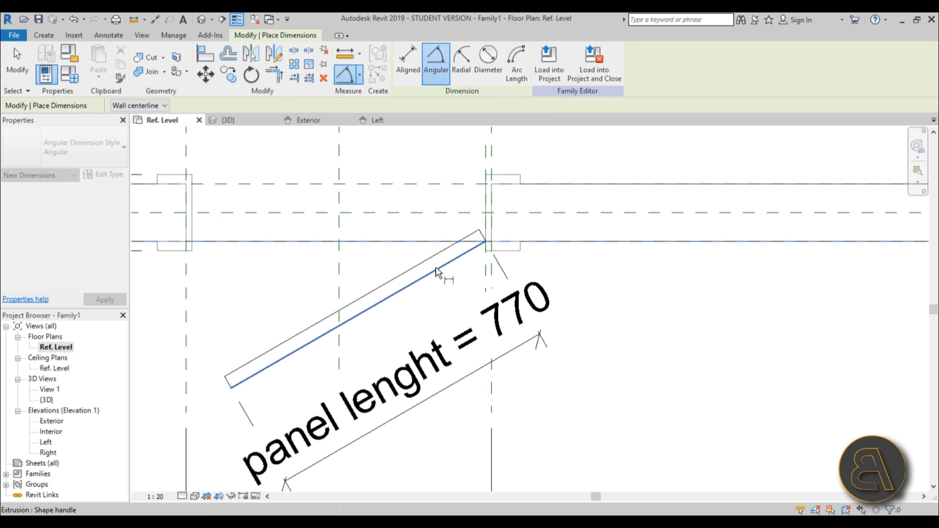
{"action": "left_click", "coordinate": [438, 270]}
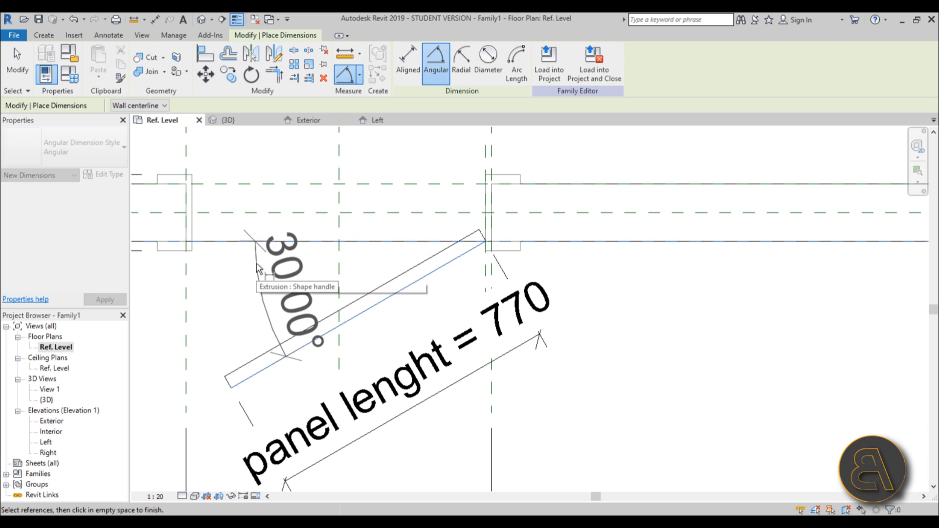
{"action": "left_click", "coordinate": [258, 270]}
{"action": "key", "text": "Escape"}
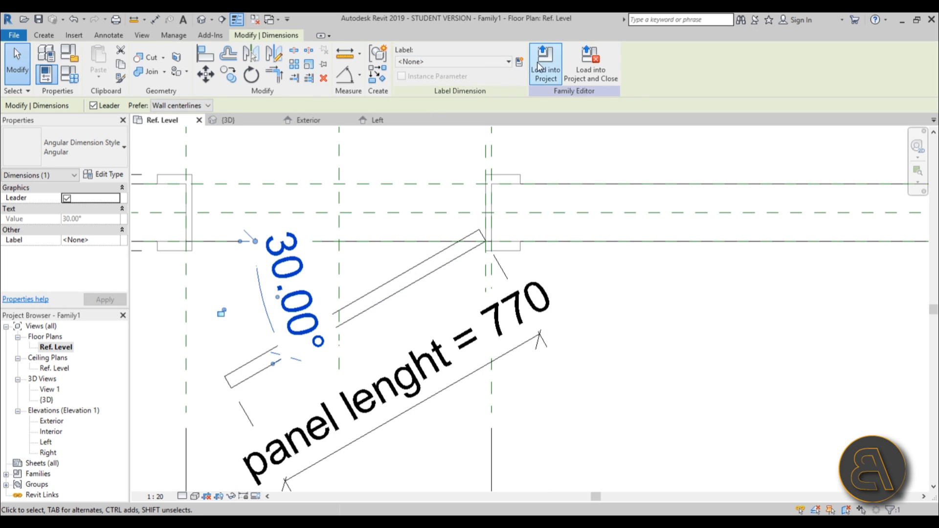
Step: Label the angular dimension with a new instance family parameter named open angle
{"action": "left_click", "coordinate": [519, 62]}
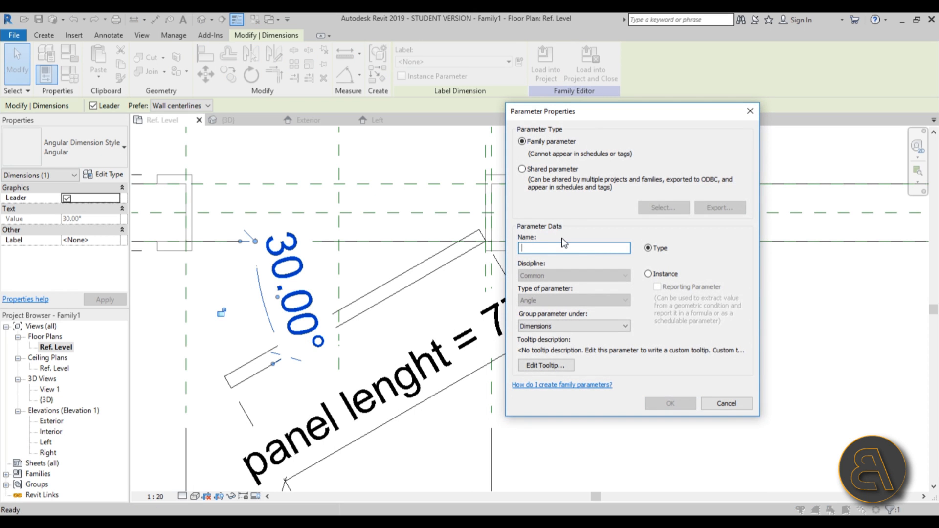
{"action": "type", "text": "open"}
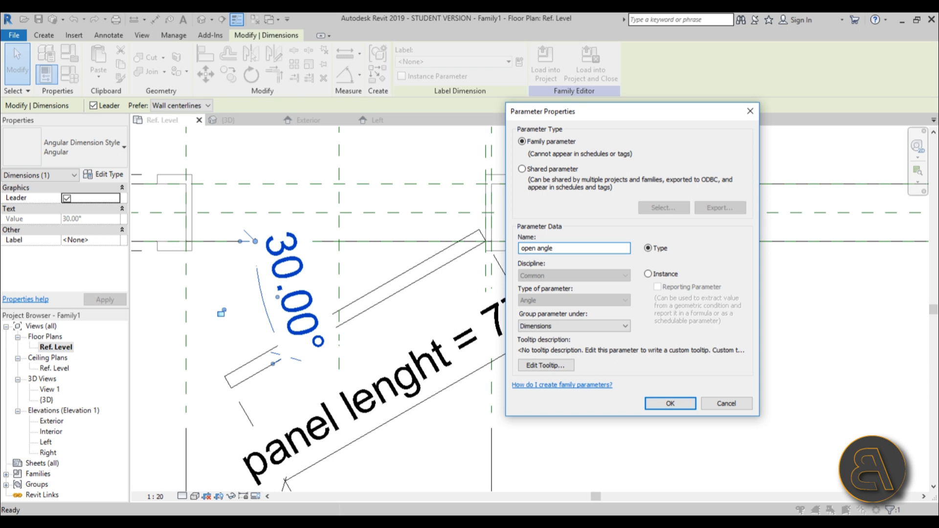
{"action": "type", "text": " angle"}
{"action": "left_click", "coordinate": [680, 279]}
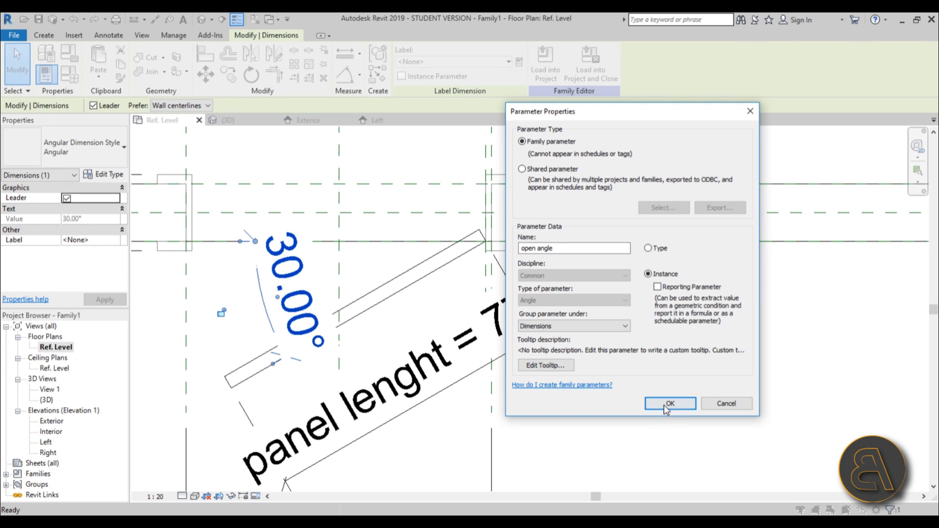
{"action": "left_click", "coordinate": [668, 404]}
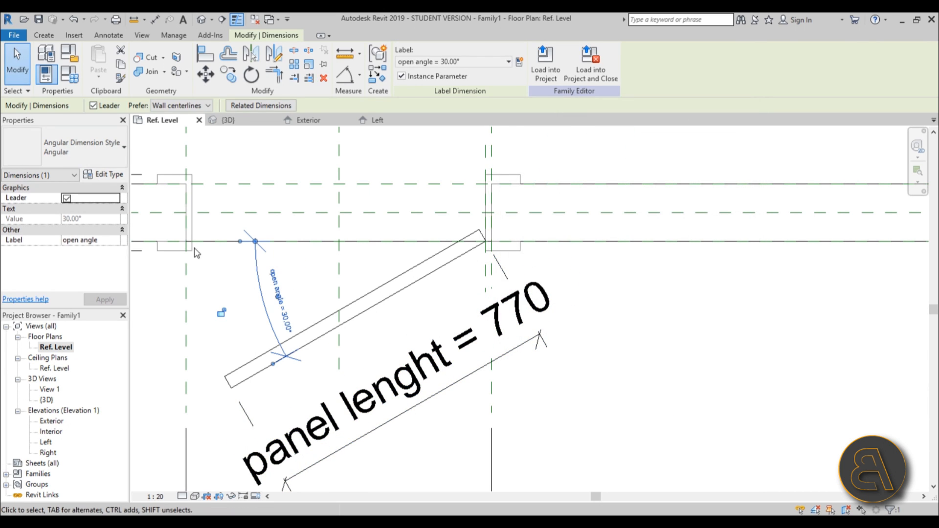
{"action": "left_click", "coordinate": [629, 300]}
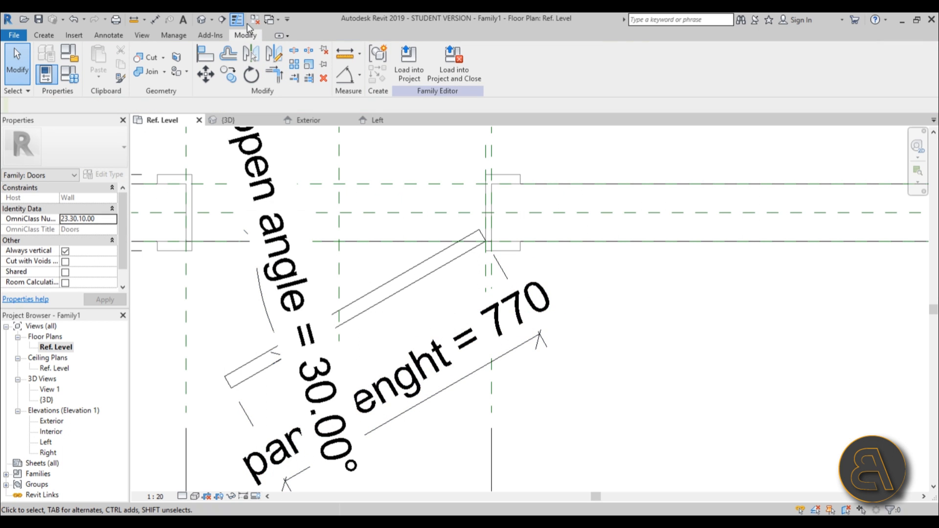
Step: In the 3D view, search the materials for wood and assign Birch to the door frame
{"action": "left_click", "coordinate": [201, 20]}
{"action": "scroll", "coordinate": [541, 207], "scroll_direction": "up", "scroll_amount": 5}
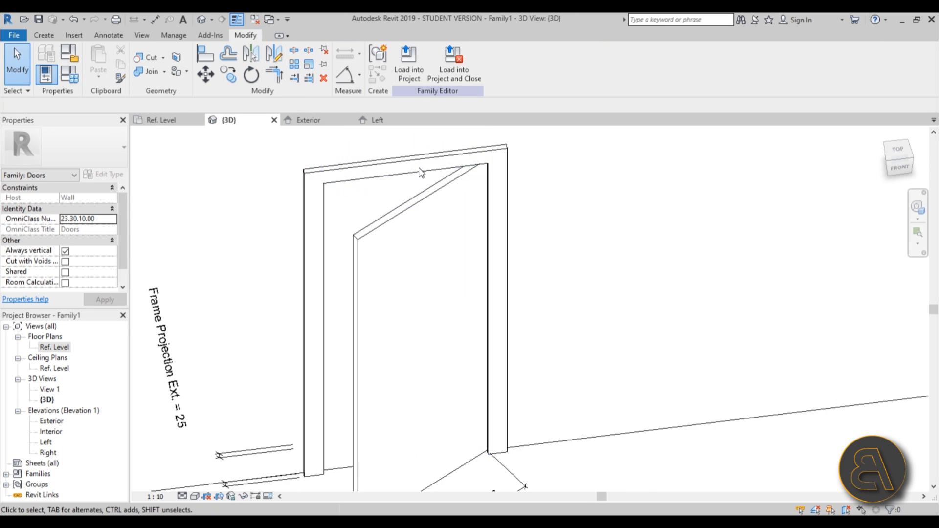
{"action": "left_click", "coordinate": [420, 176]}
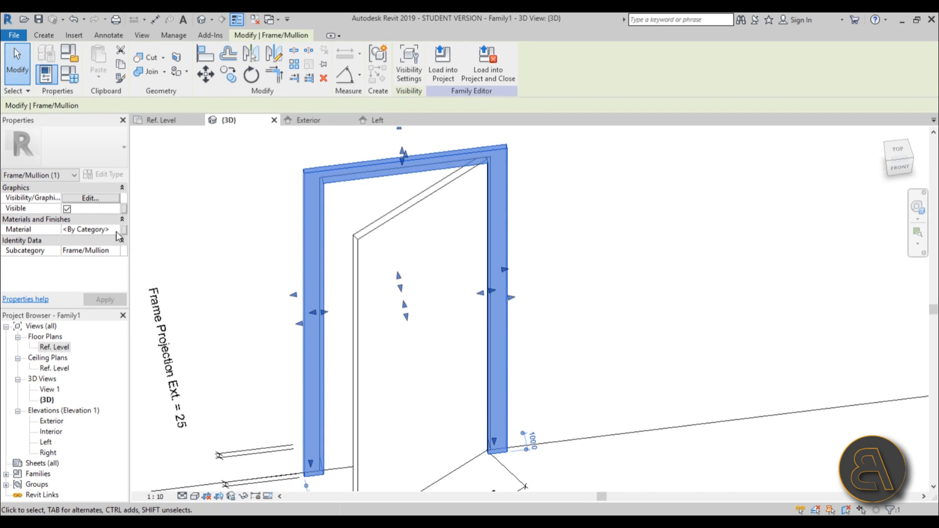
{"action": "left_click", "coordinate": [117, 232]}
{"action": "left_click", "coordinate": [116, 230]}
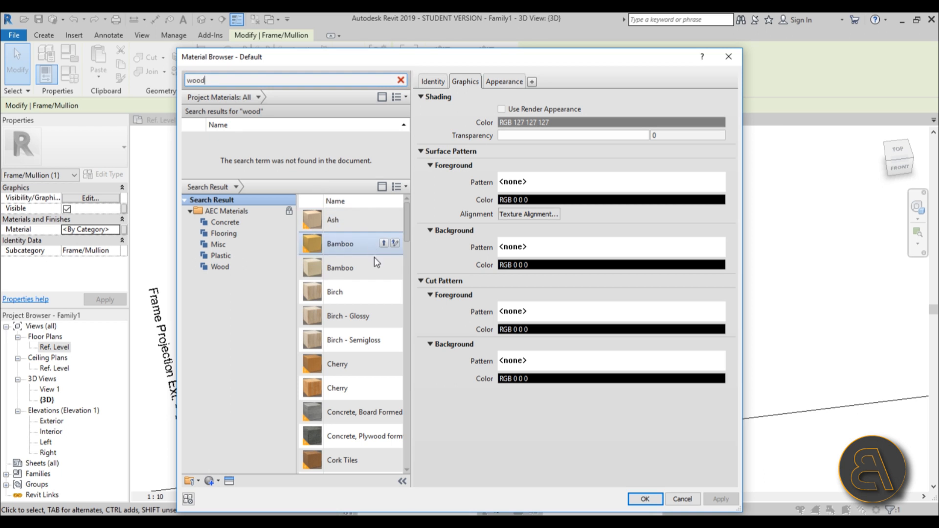
{"action": "left_click", "coordinate": [384, 292]}
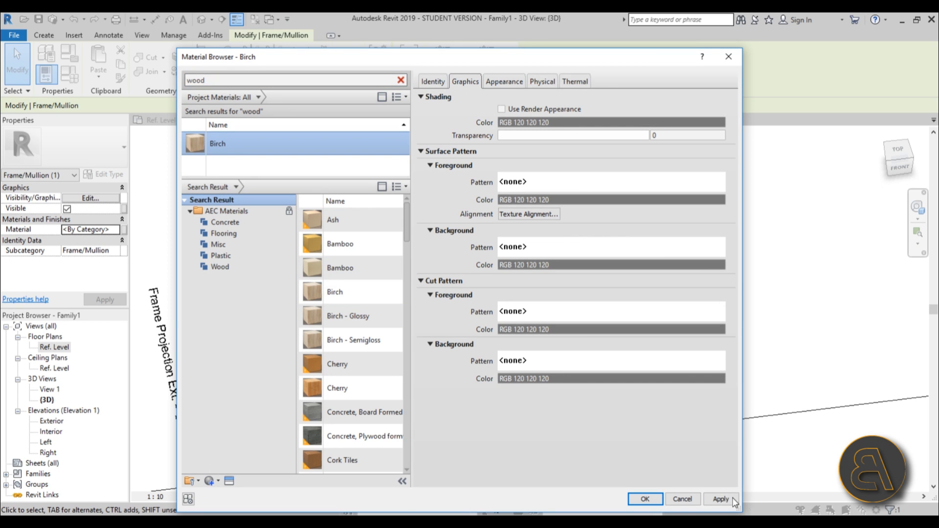
{"action": "left_click", "coordinate": [645, 499]}
{"action": "left_click", "coordinate": [370, 258]}
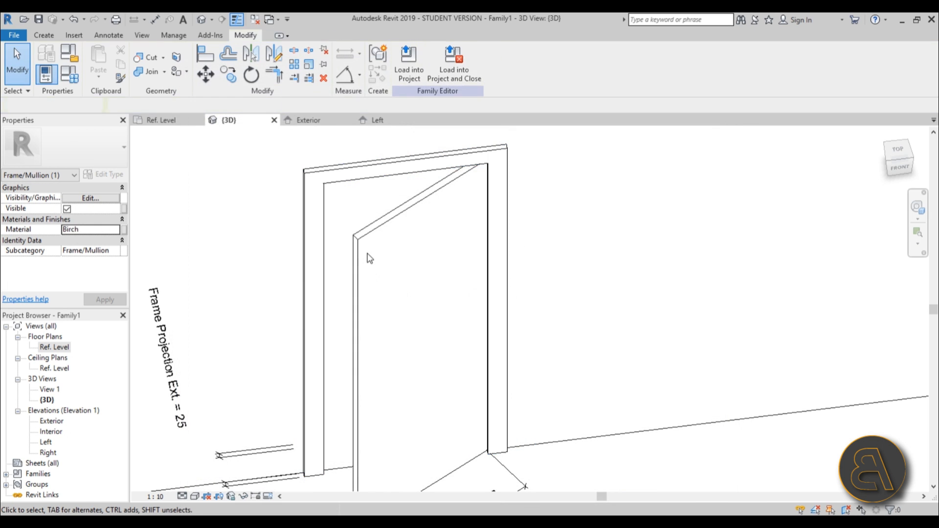
Step: Assign the Birch material to the door panel extrusion
{"action": "left_click", "coordinate": [364, 253]}
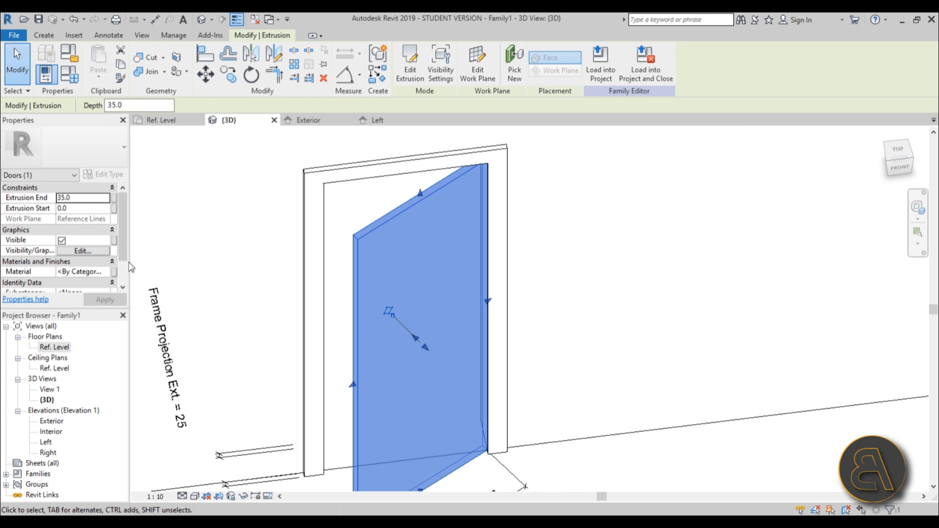
{"action": "left_click", "coordinate": [113, 272]}
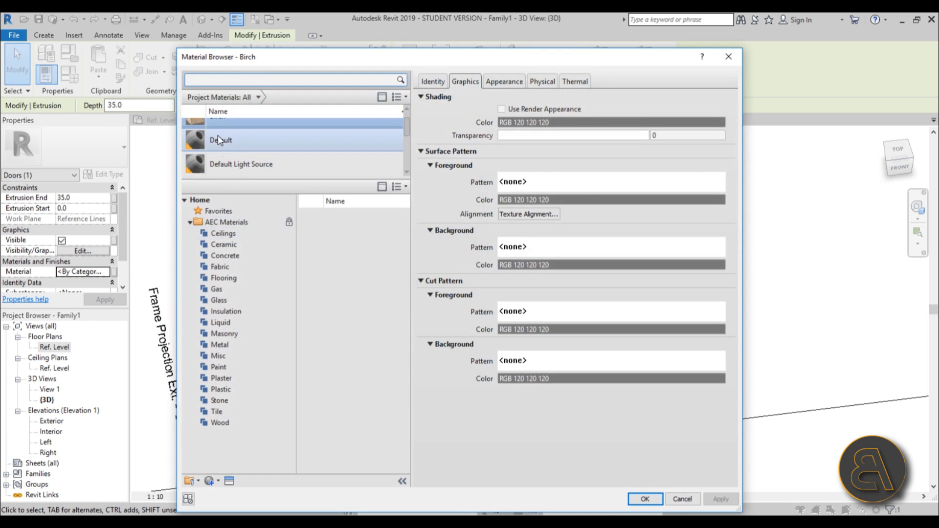
{"action": "left_click", "coordinate": [227, 122]}
{"action": "key", "text": "Return"}
{"action": "left_click", "coordinate": [596, 369]}
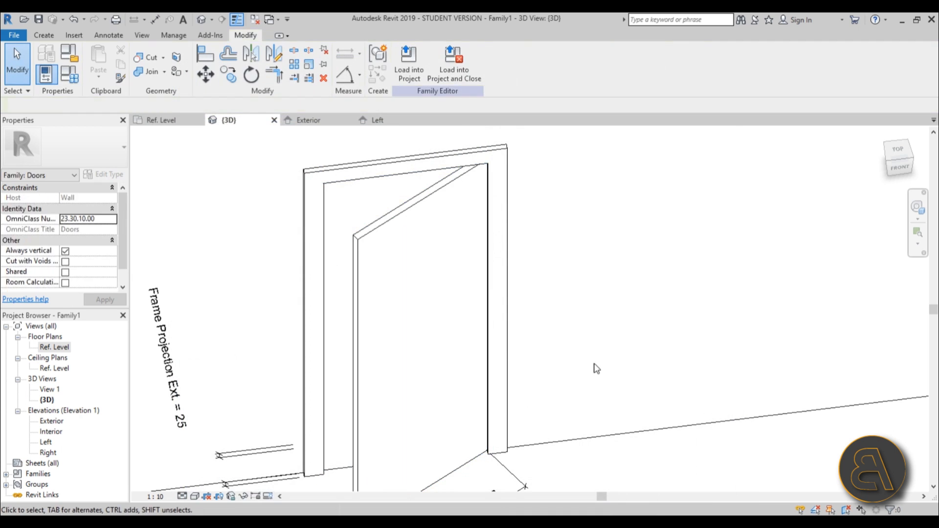
{"action": "middle_click_drag", "start_coordinate": [562, 228], "coordinate": [560, 253], "text": "shift"}
{"action": "double_click", "coordinate": [54, 347]}
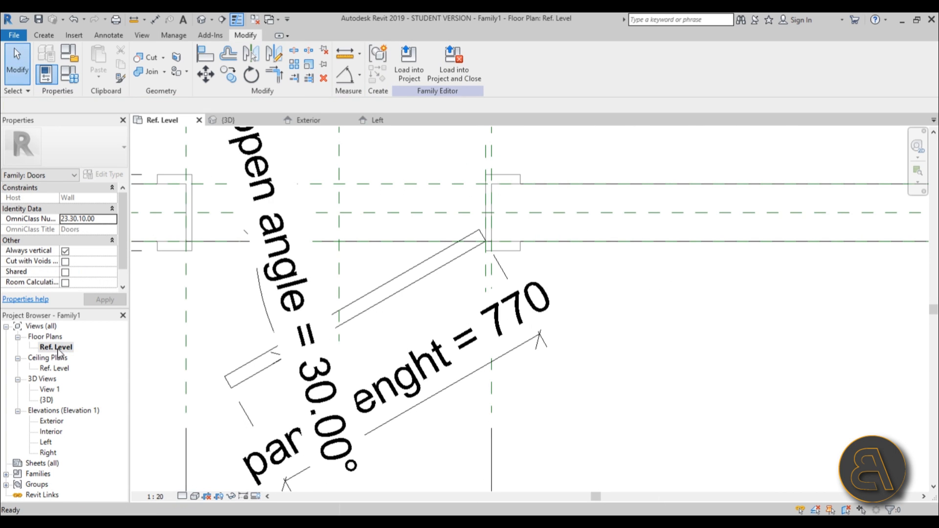
{"action": "middle_click_drag", "start_coordinate": [392, 287], "coordinate": [442, 285]}
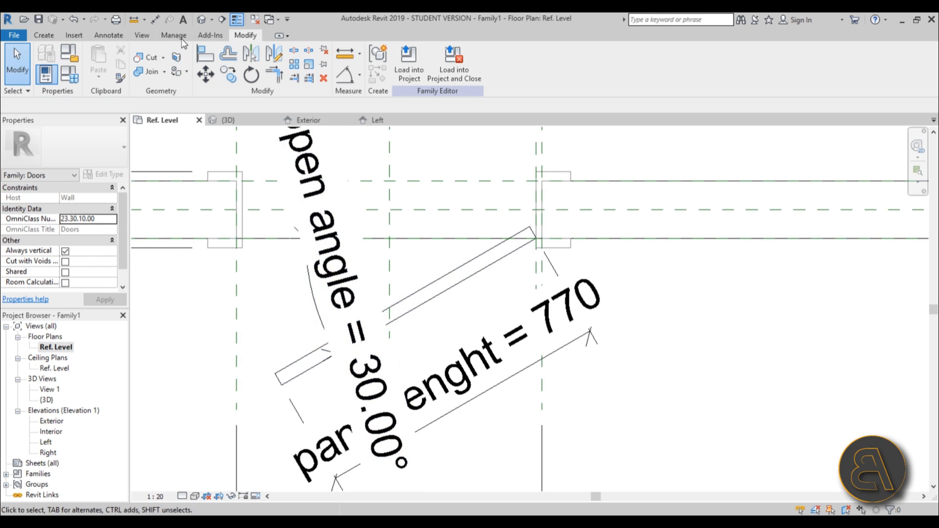
Step: Try to set the open angle parameter to 60° in the family types, removing the conflicting constraints, and cancel the dialog
{"action": "left_click", "coordinate": [201, 20]}
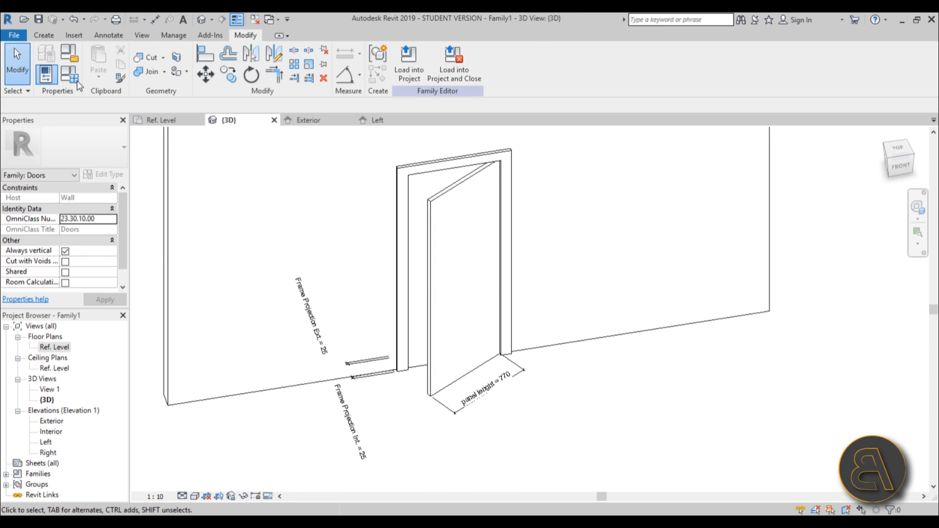
{"action": "left_click", "coordinate": [69, 52]}
{"action": "left_click", "coordinate": [317, 262]}
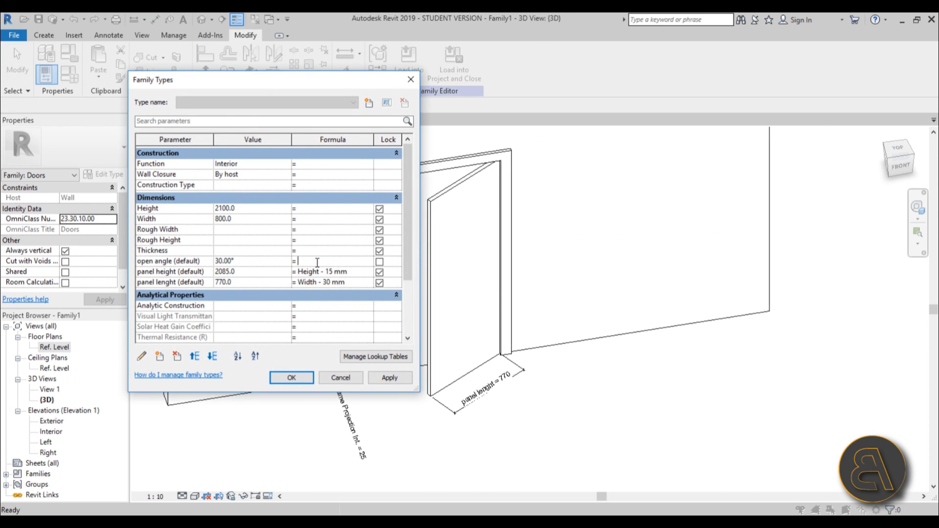
{"action": "left_click", "coordinate": [281, 263]}
{"action": "left_click", "coordinate": [390, 378]}
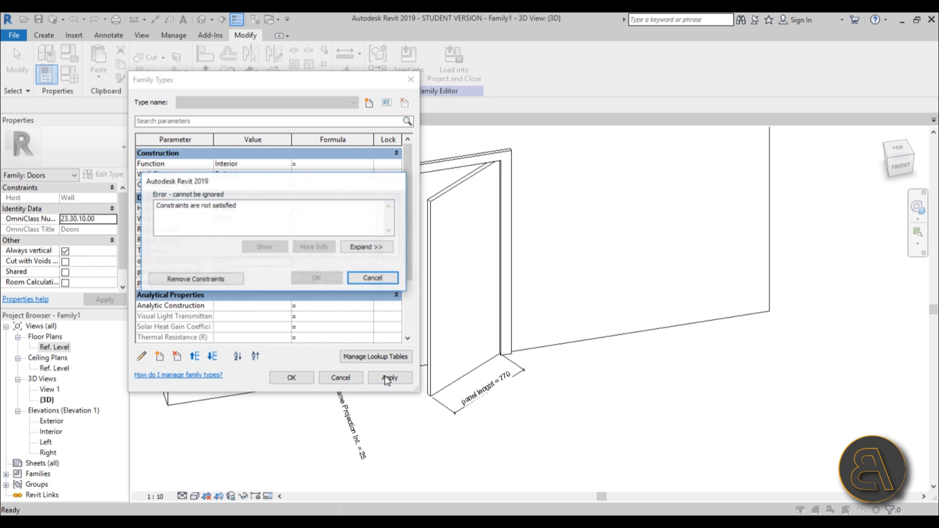
{"action": "left_click", "coordinate": [222, 278]}
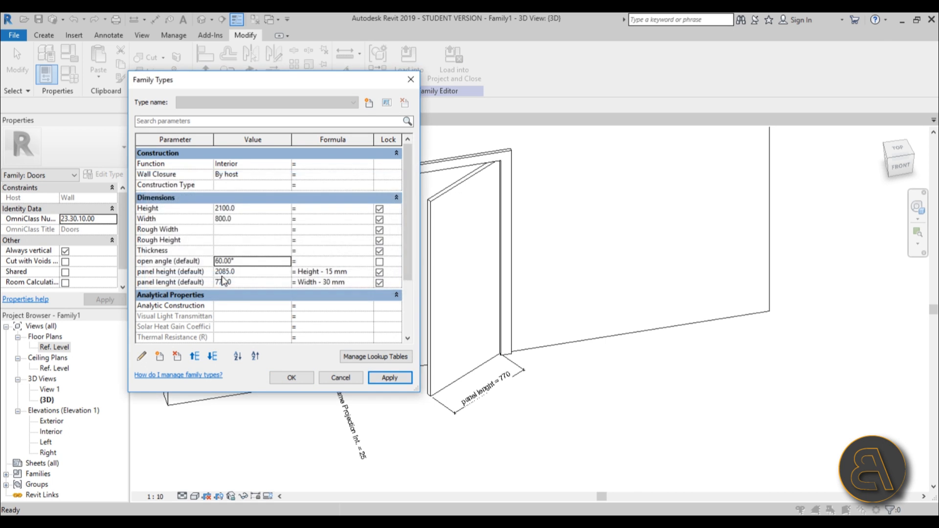
{"action": "left_click", "coordinate": [386, 378]}
{"action": "left_click", "coordinate": [340, 378]}
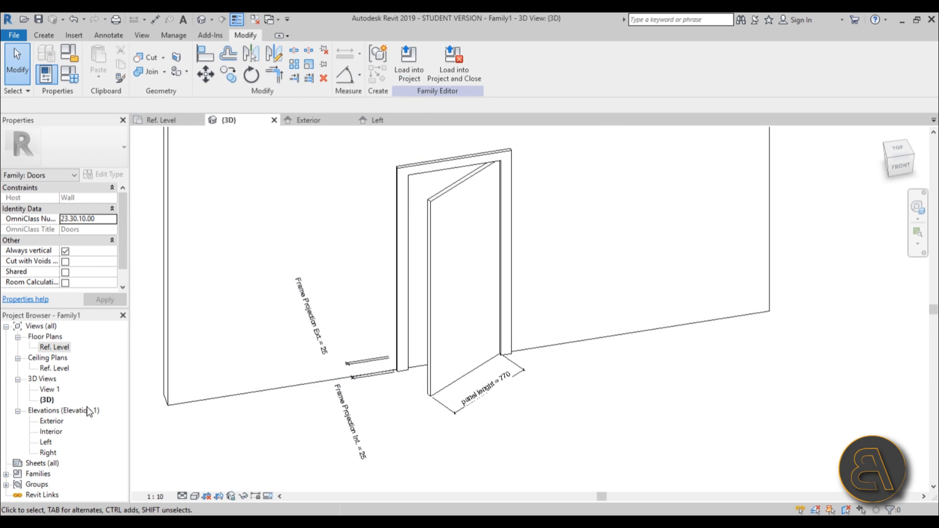
Step: In the Ref. Level plan, try to label the existing angular dimension with the open angle parameter
{"action": "double_click", "coordinate": [54, 348]}
{"action": "left_click", "coordinate": [332, 309]}
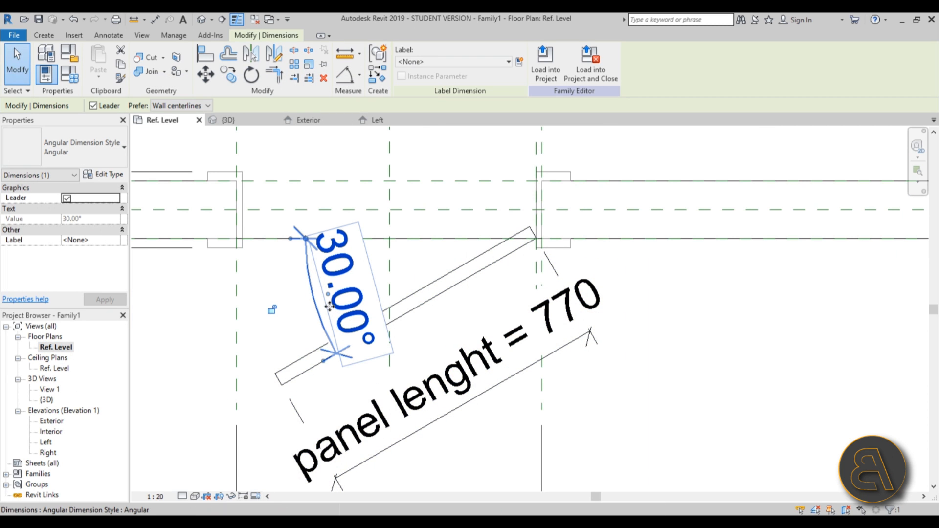
{"action": "left_click", "coordinate": [467, 62]}
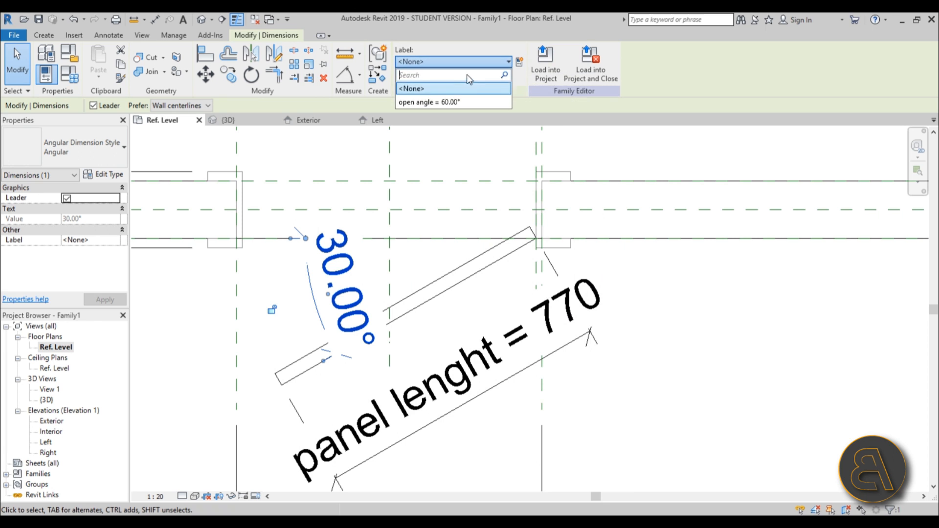
{"action": "left_click", "coordinate": [443, 102]}
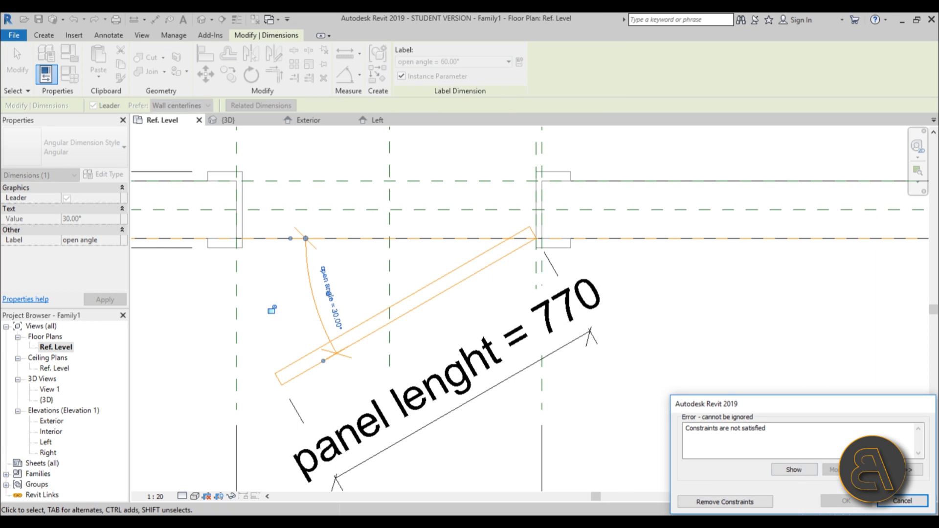
{"action": "left_click", "coordinate": [903, 502]}
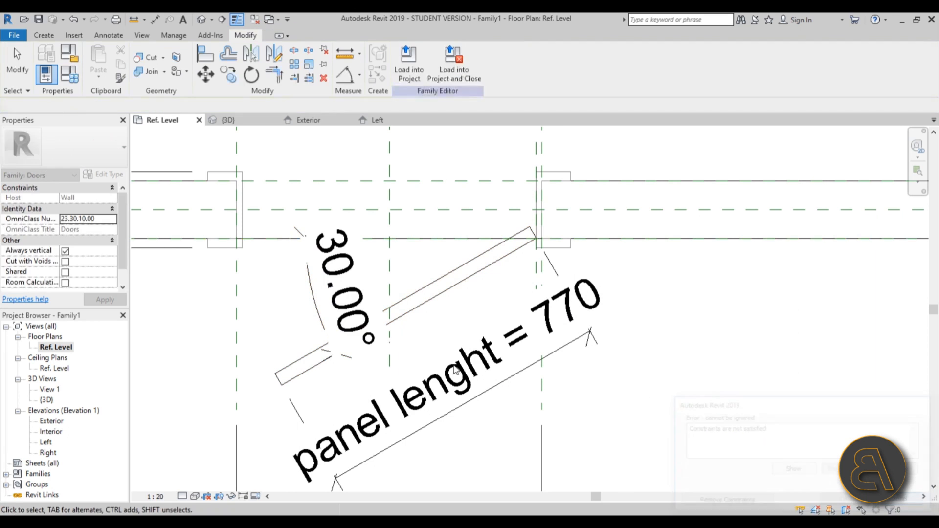
Step: Delete the unlabelled angular dimension and temporarily hide the door panel extrusion in the plan
{"action": "left_click", "coordinate": [338, 306]}
{"action": "key", "text": "Escape"}
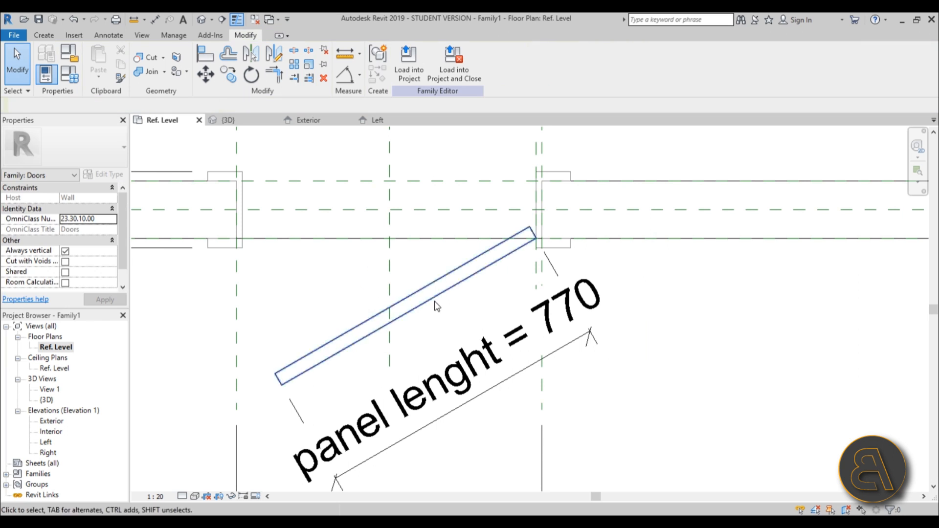
{"action": "left_click", "coordinate": [310, 373]}
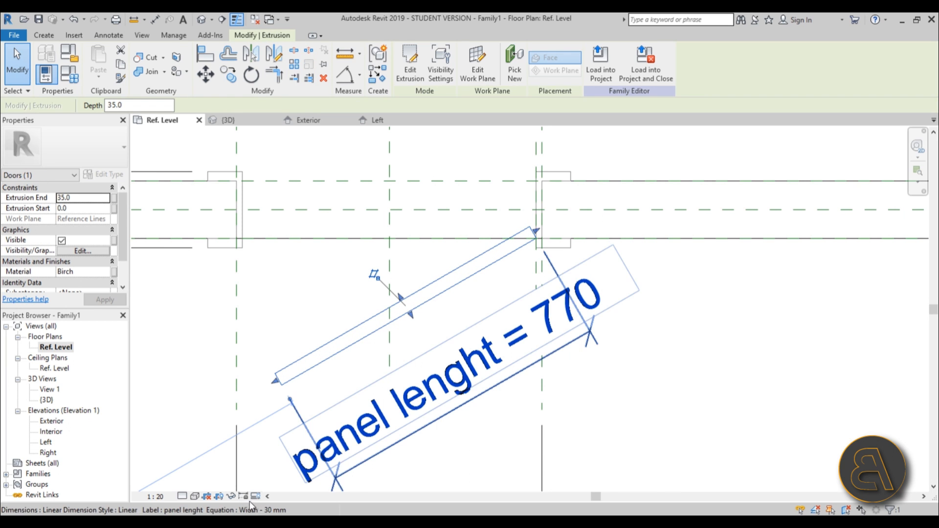
{"action": "left_click", "coordinate": [235, 497]}
{"action": "left_click", "coordinate": [273, 470]}
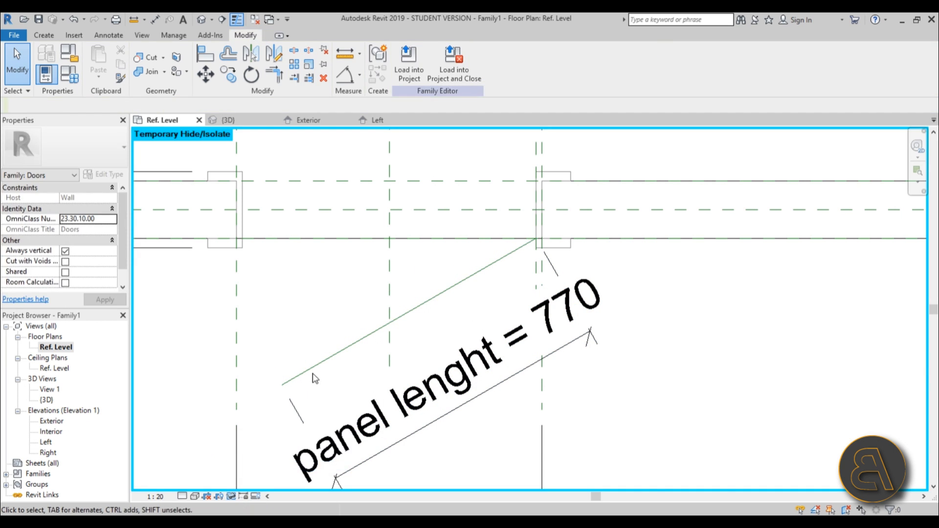
Step: Place an angular dimension between the interior reference plane and the panel's slanted reference line
{"action": "left_click", "coordinate": [347, 76]}
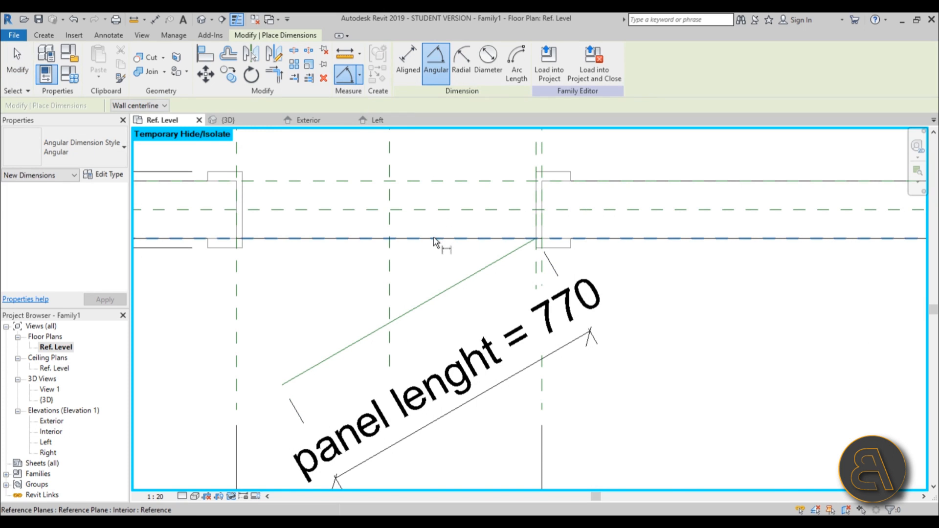
{"action": "left_click", "coordinate": [433, 242]}
{"action": "left_click", "coordinate": [462, 283]}
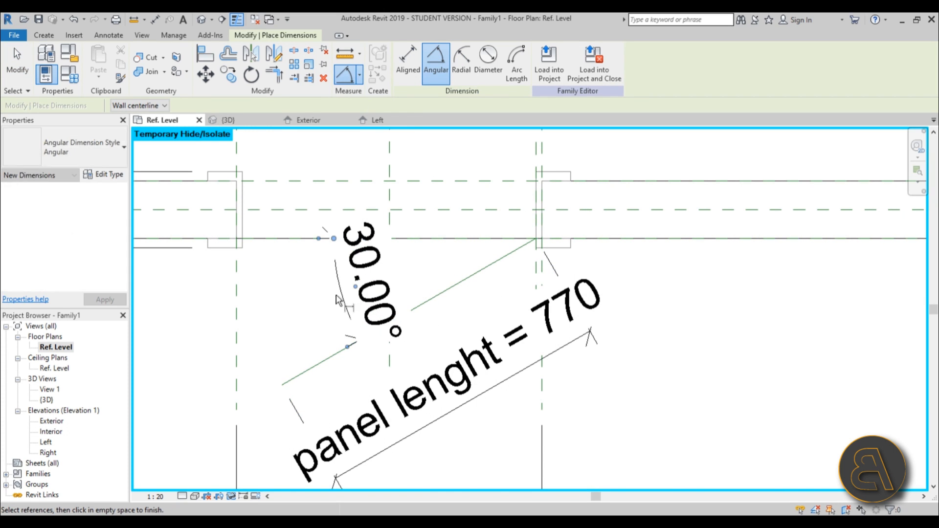
{"action": "left_click", "coordinate": [332, 308]}
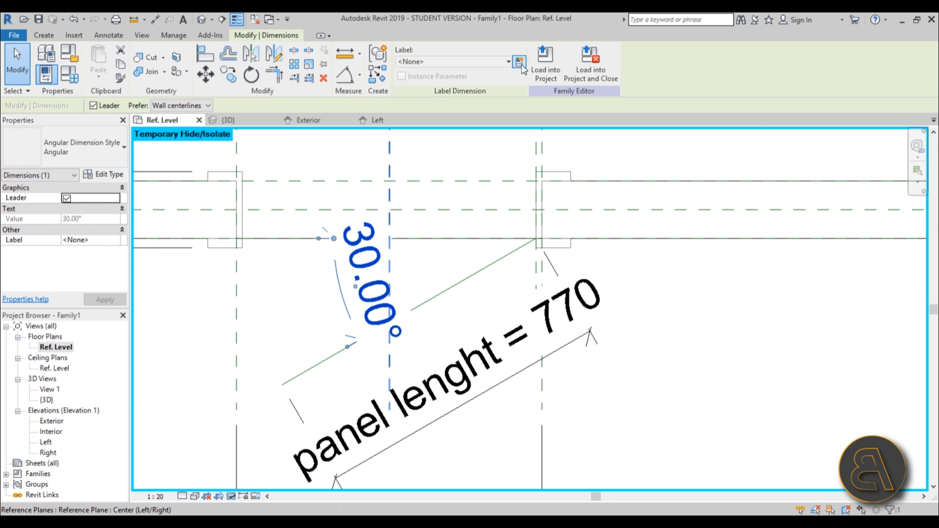
Step: Label the new angular dimension with the open angle parameter and reset the temporary hide so the panel is shown again
{"action": "left_click", "coordinate": [522, 66]}
{"action": "key", "text": "Escape"}
{"action": "left_click", "coordinate": [462, 62]}
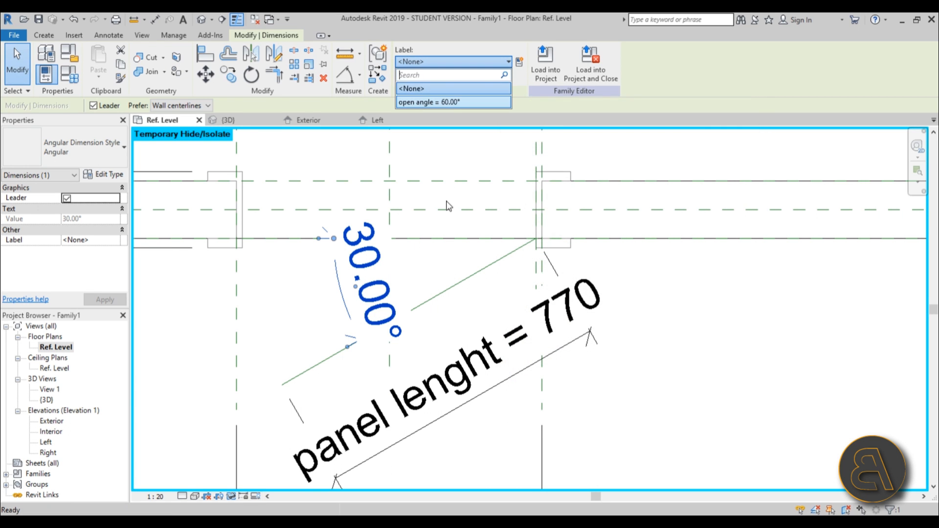
{"action": "left_click", "coordinate": [421, 103]}
{"action": "middle_click_drag", "start_coordinate": [660, 318], "coordinate": [464, 181]}
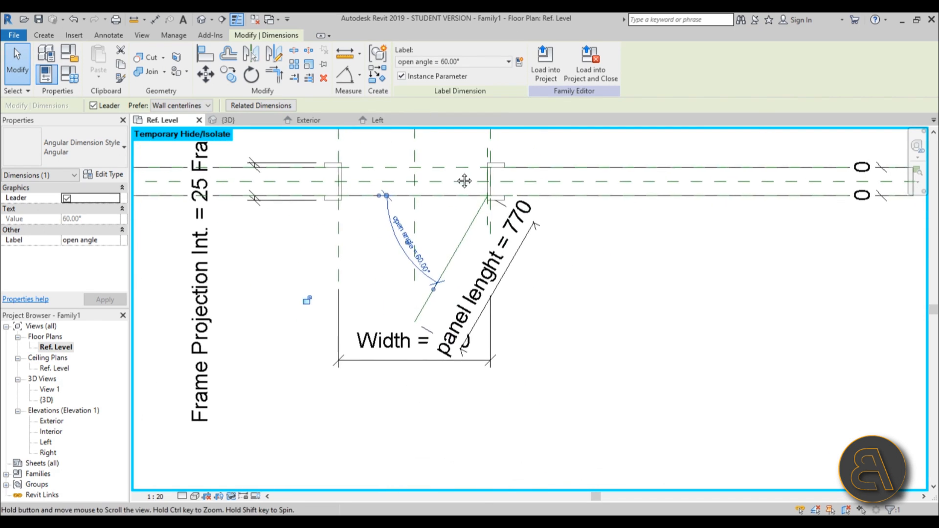
{"action": "scroll", "coordinate": [446, 351], "scroll_direction": "up", "scroll_amount": 1}
{"action": "left_click", "coordinate": [231, 496]}
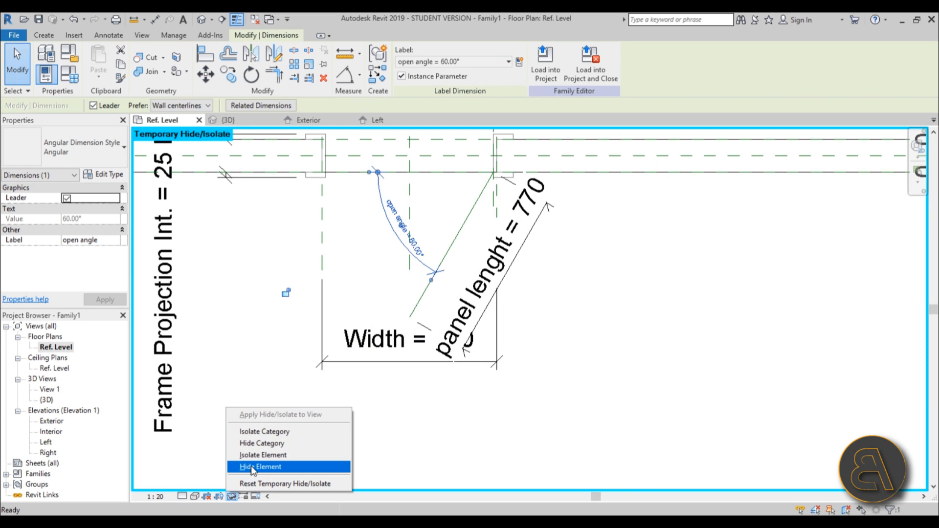
{"action": "left_click", "coordinate": [259, 484]}
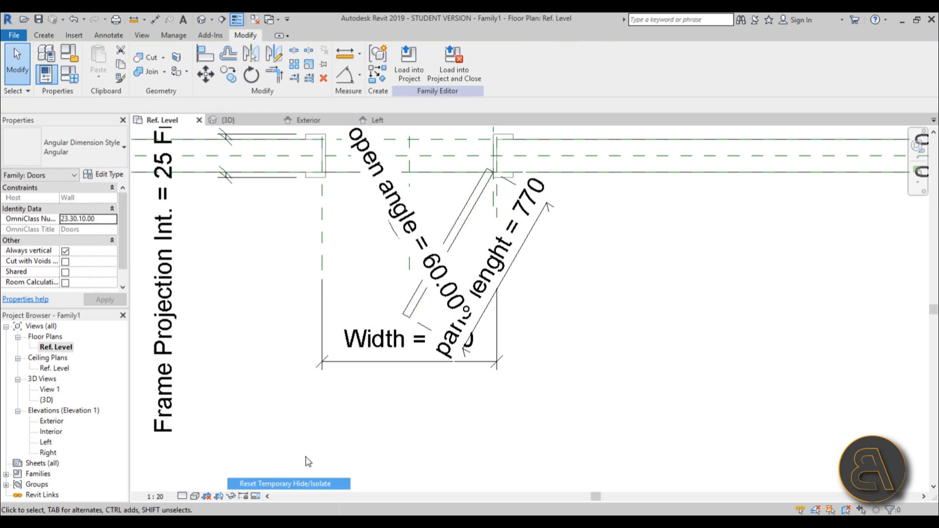
Step: In the 3D view, set the family's Height to 2000, Width to 900 and open angle to 47°, and inspect the door
{"action": "left_click", "coordinate": [204, 25]}
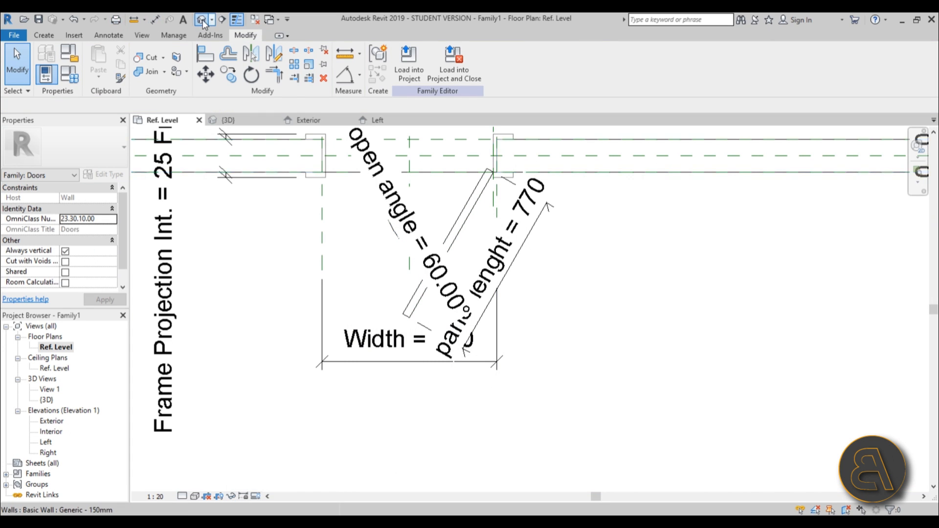
{"action": "left_click", "coordinate": [69, 75]}
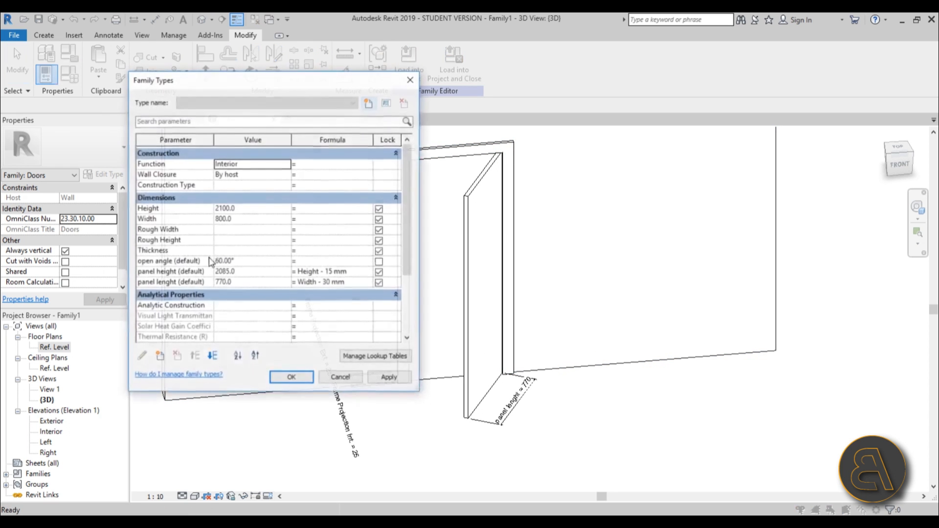
{"action": "left_click", "coordinate": [252, 210]}
{"action": "type", "text": "20"}
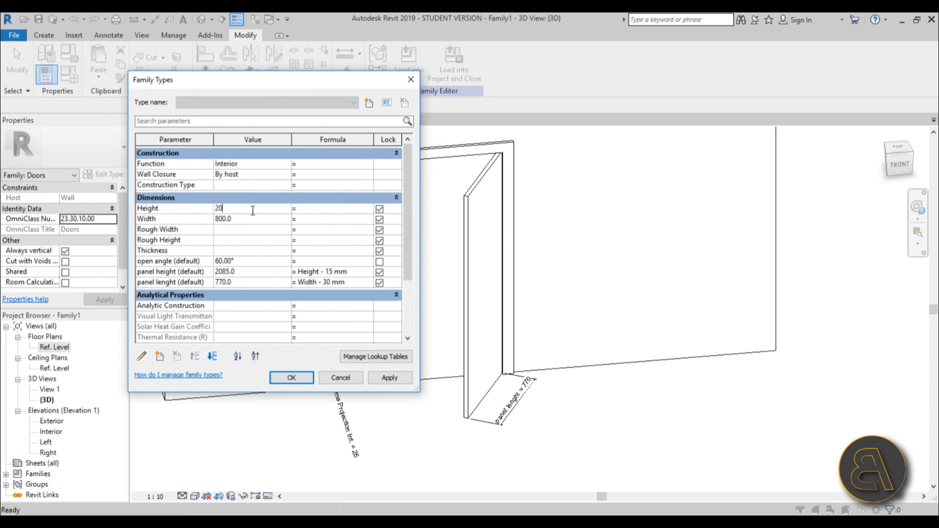
{"action": "type", "text": "00"}
{"action": "left_click", "coordinate": [250, 219]}
{"action": "type", "text": "900"}
{"action": "left_click", "coordinate": [246, 261]}
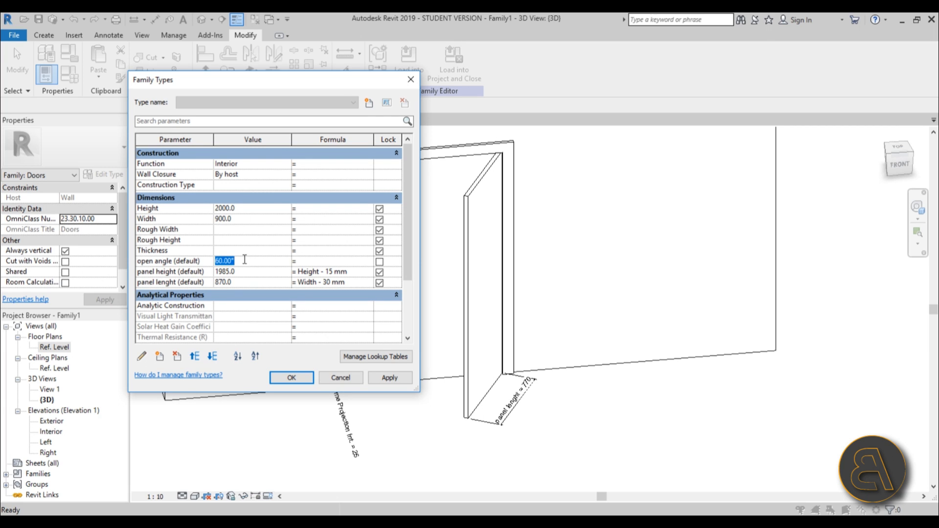
{"action": "type", "text": "47"}
{"action": "left_click", "coordinate": [389, 378]}
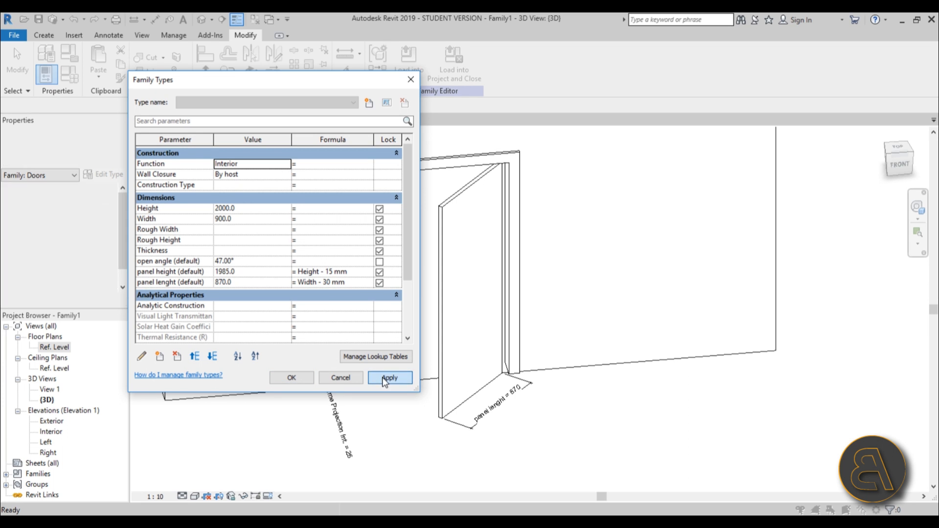
{"action": "left_click", "coordinate": [291, 377]}
{"action": "middle_click_drag", "start_coordinate": [552, 254], "coordinate": [596, 369], "text": "shift"}
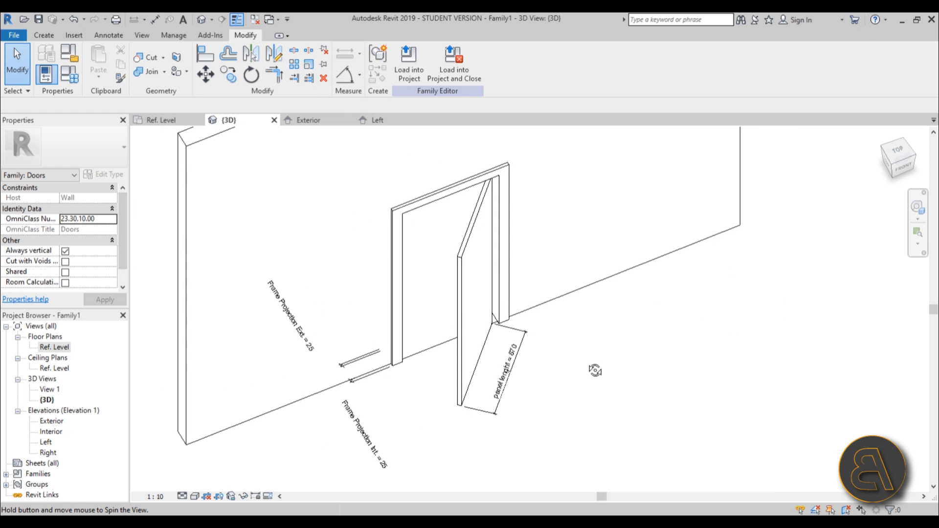
{"action": "middle_click_drag", "start_coordinate": [269, 204], "coordinate": [342, 172]}
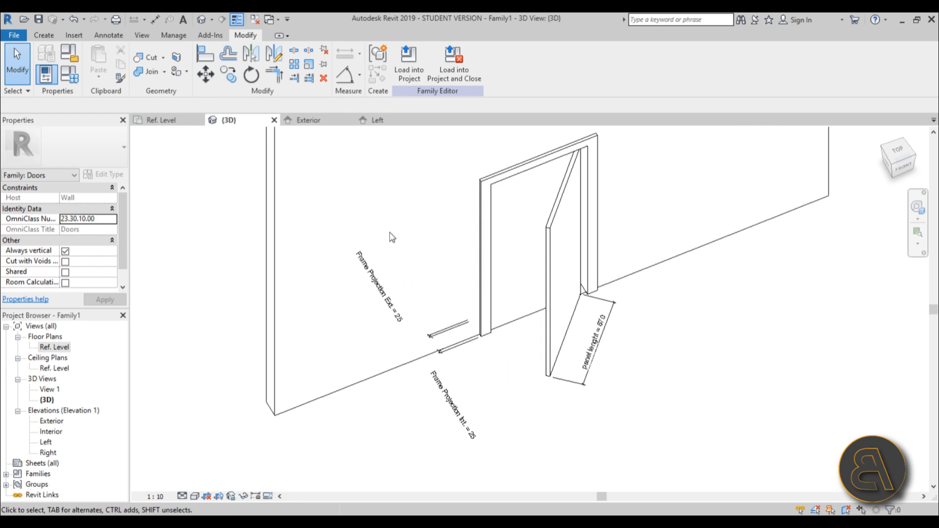
{"action": "middle_click_drag", "start_coordinate": [390, 232], "coordinate": [392, 222]}
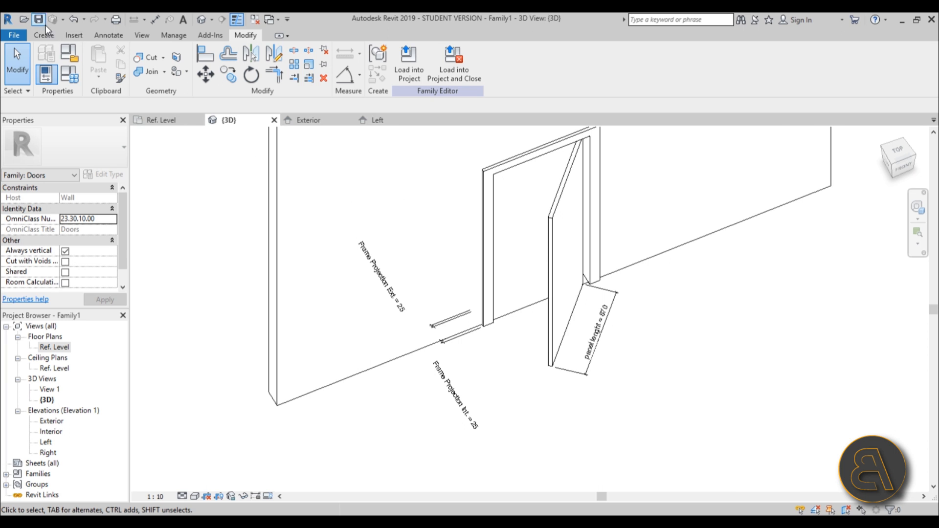
Step: Create a new project, choosing a template other than the Construction Template
{"action": "left_click", "coordinate": [14, 36]}
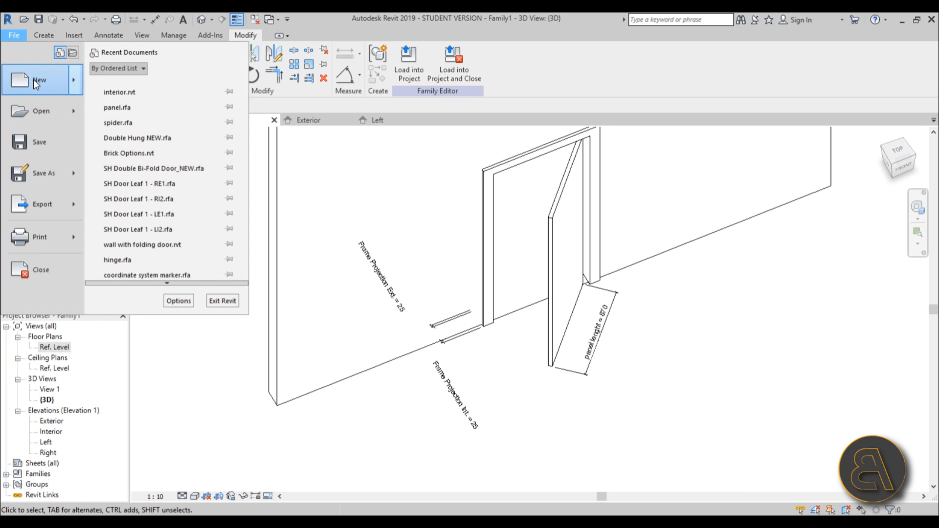
{"action": "mouse_move", "coordinate": [33, 80]}
{"action": "left_click", "coordinate": [160, 87]}
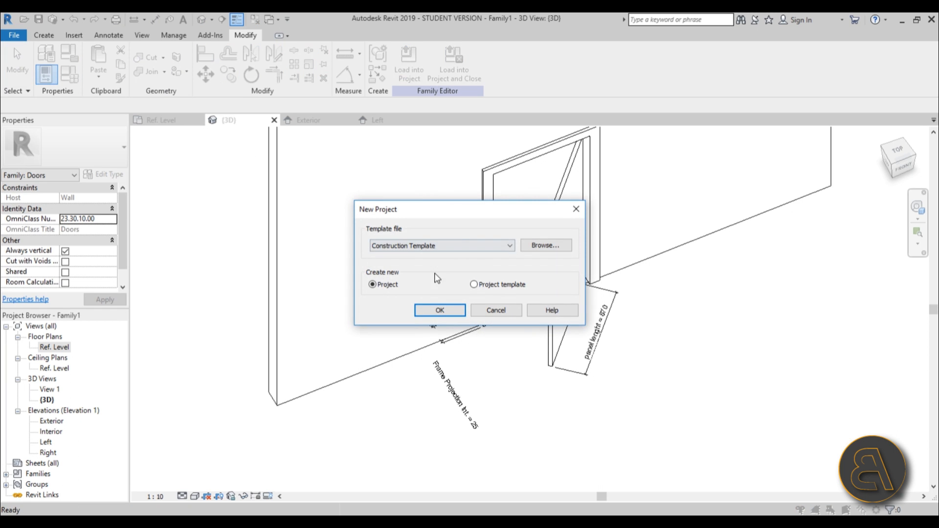
{"action": "left_click", "coordinate": [437, 246]}
{"action": "left_click", "coordinate": [398, 262]}
{"action": "key", "text": "ctrl+Tab"}
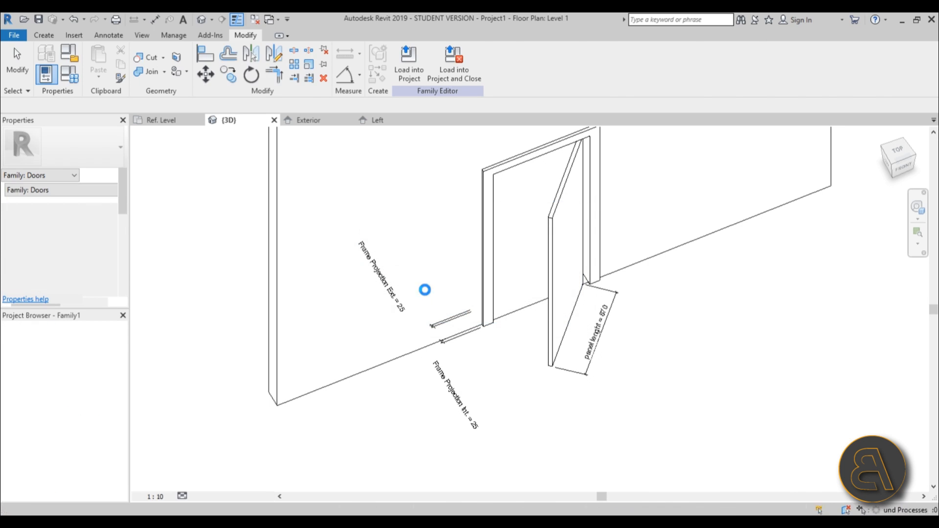
Step: Draw a straight horizontal wall about 24000 mm long in the project's Level 1 plan
{"action": "left_click", "coordinate": [56, 60]}
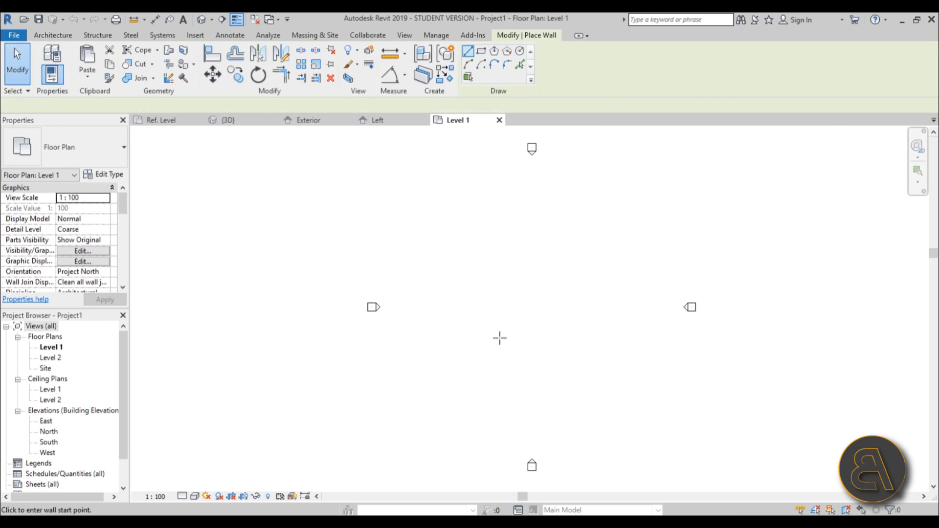
{"action": "left_click", "coordinate": [466, 316]}
{"action": "left_click", "coordinate": [615, 316]}
{"action": "key", "text": "Escape"}
{"action": "key", "text": "Escape"}
Step: Switch to the door family's Left elevation and undo the changes to the height, width and open angle
{"action": "left_click", "coordinate": [377, 119]}
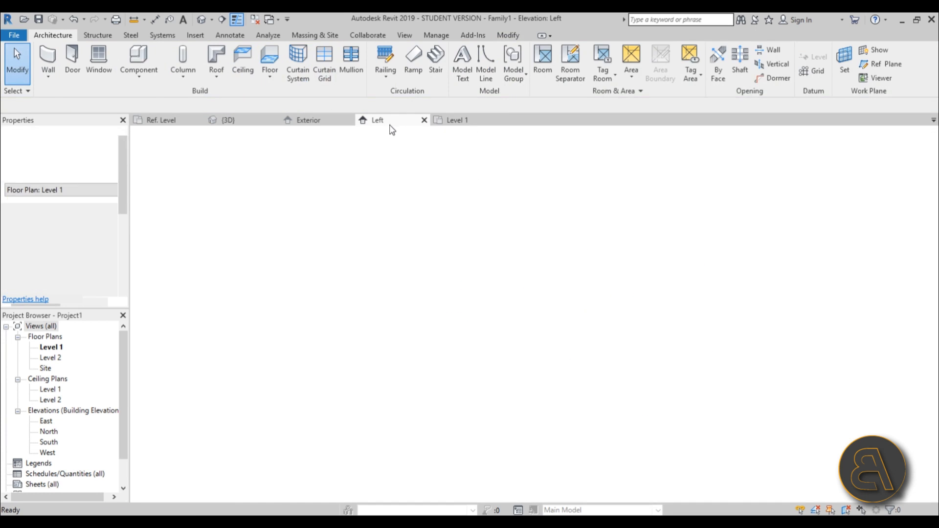
{"action": "left_click", "coordinate": [73, 20]}
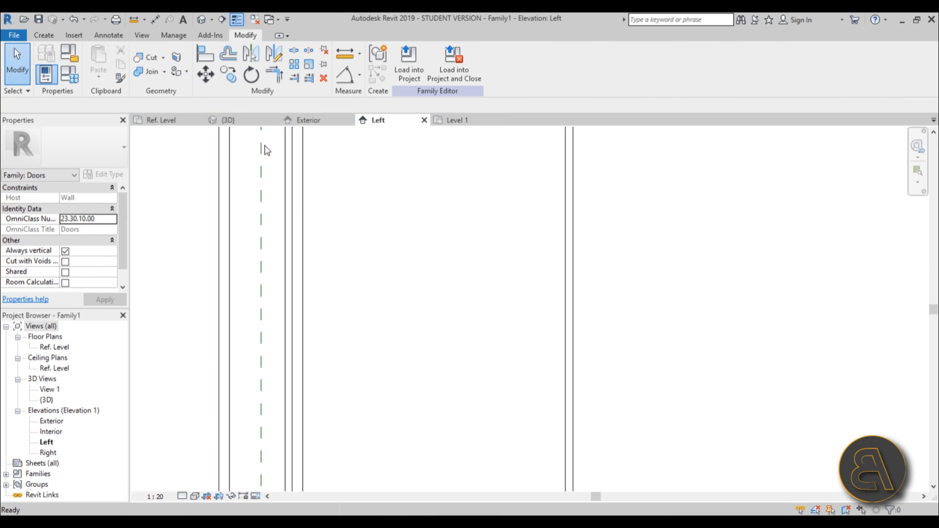
{"action": "scroll", "coordinate": [404, 293], "scroll_direction": "down", "scroll_amount": 3}
{"action": "middle_click_drag", "start_coordinate": [404, 288], "coordinate": [409, 303]}
{"action": "scroll", "coordinate": [400, 295], "scroll_direction": "down", "scroll_amount": 2}
{"action": "middle_click_drag", "start_coordinate": [395, 245], "coordinate": [405, 266]}
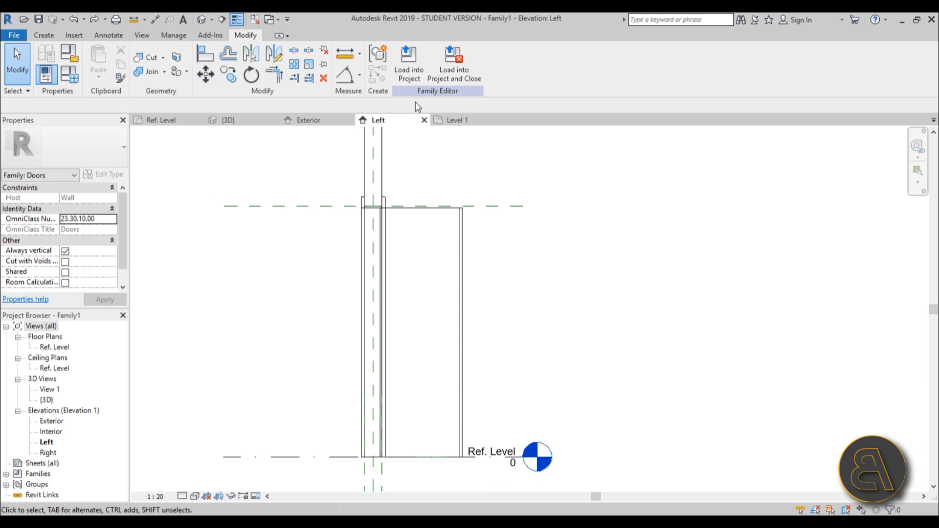
Step: Load the door family into the project and place one door in the wall, about 9300 mm from its left end
{"action": "left_click", "coordinate": [416, 78]}
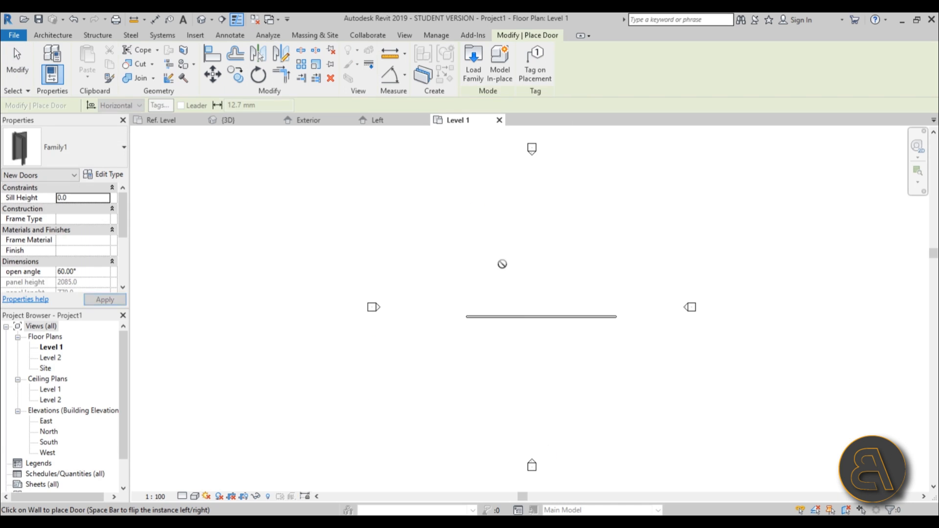
{"action": "scroll", "coordinate": [522, 319], "scroll_direction": "up", "scroll_amount": 3}
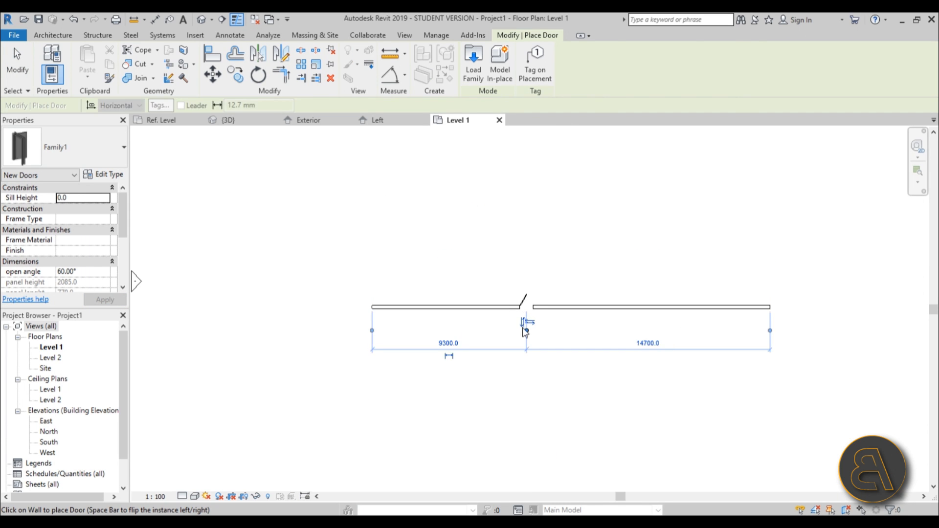
{"action": "key", "text": "Escape"}
{"action": "scroll", "coordinate": [530, 306], "scroll_direction": "up", "scroll_amount": 3}
{"action": "left_click", "coordinate": [521, 290]}
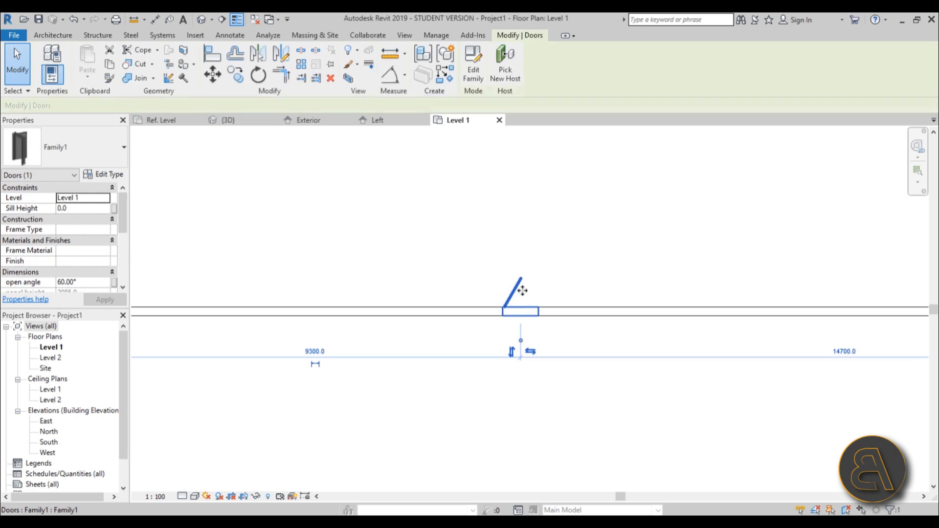
{"action": "left_click", "coordinate": [81, 283]}
{"action": "key", "text": "l"}
{"action": "key", "text": "p"}
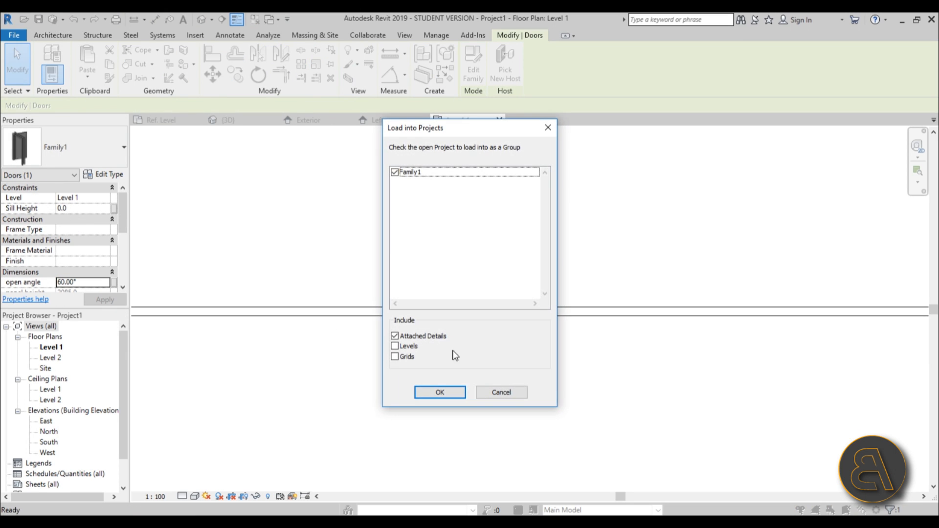
{"action": "left_click", "coordinate": [505, 396]}
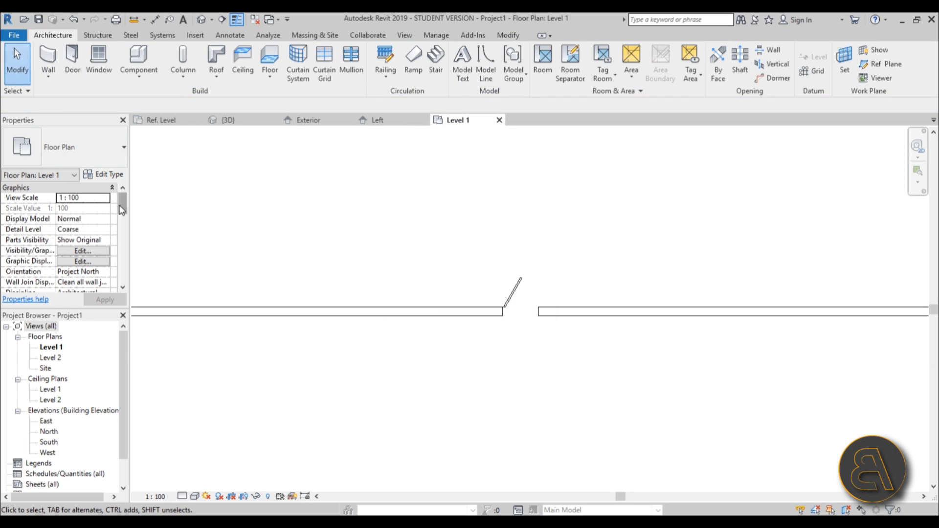
Step: Collapse the selected door's Construction properties and set the Level 1 plan's detail level to Fine
{"action": "left_click", "coordinate": [513, 293]}
{"action": "left_click", "coordinate": [113, 220]}
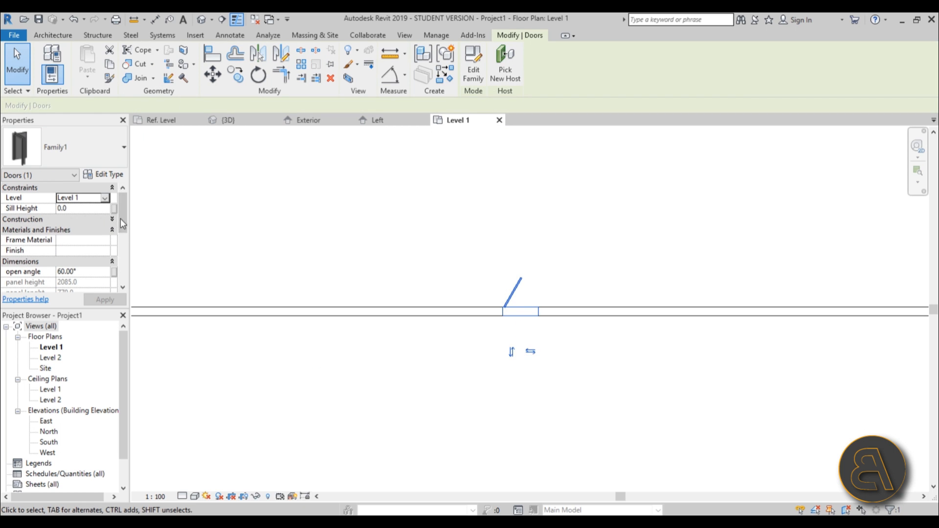
{"action": "left_click", "coordinate": [185, 498]}
{"action": "left_click", "coordinate": [201, 484]}
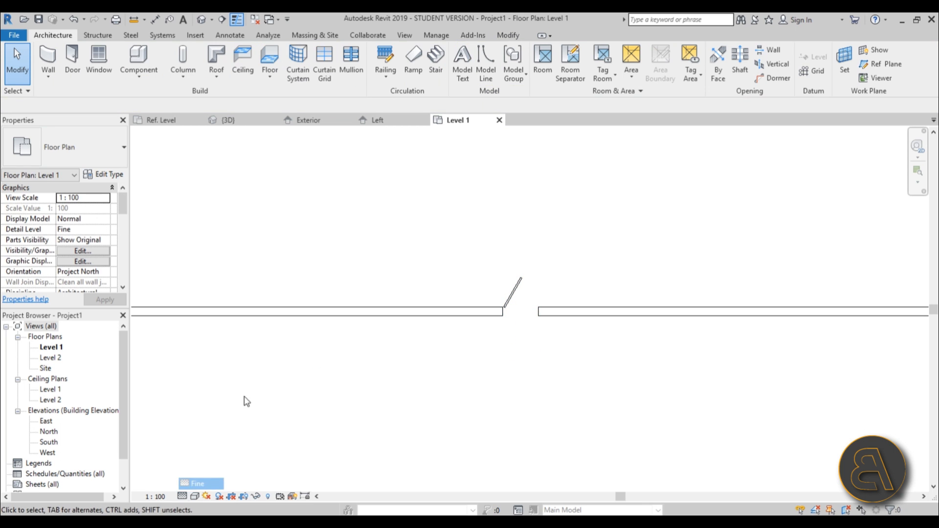
Step: Set the placed door's open angle to 30°
{"action": "left_click", "coordinate": [514, 292]}
{"action": "scroll", "coordinate": [97, 230], "scroll_direction": "down", "scroll_amount": 2}
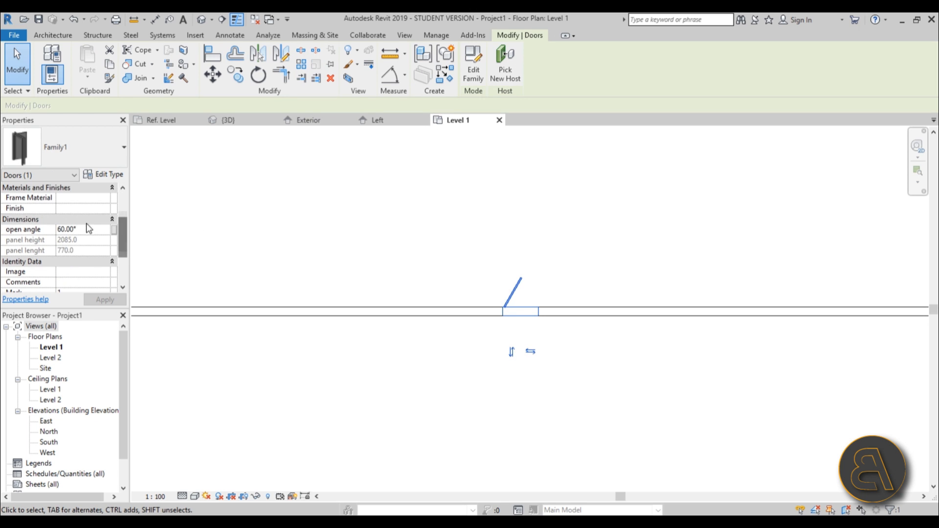
{"action": "left_click", "coordinate": [85, 228]}
{"action": "type", "text": "30"}
{"action": "key", "text": "Return"}
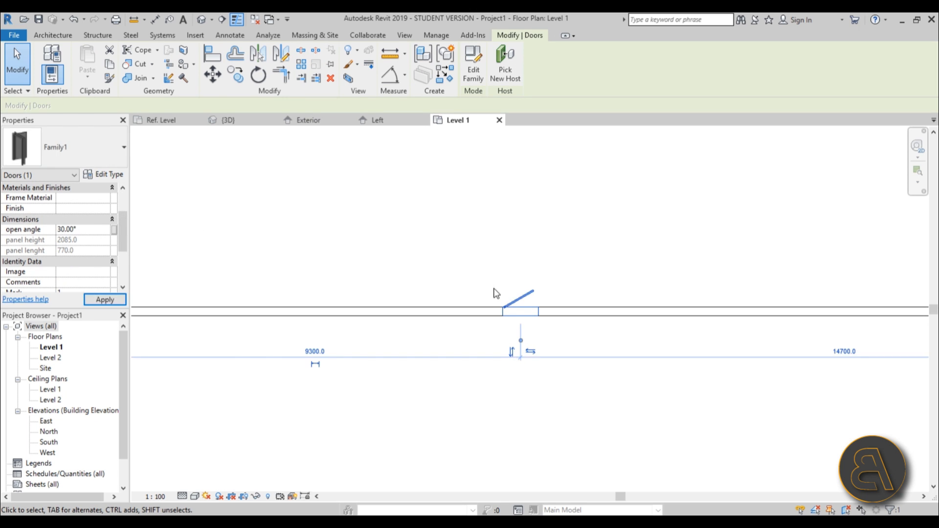
Step: Open the project's 3D view and examine the placed door's frame and open panel from several angles
{"action": "left_click", "coordinate": [202, 24]}
{"action": "left_click", "coordinate": [471, 218]}
{"action": "scroll", "coordinate": [467, 219], "scroll_direction": "down", "scroll_amount": 2}
{"action": "middle_click_drag", "start_coordinate": [474, 220], "coordinate": [540, 293], "text": "shift"}
{"action": "scroll", "coordinate": [512, 269], "scroll_direction": "up", "scroll_amount": 4}
{"action": "middle_click_drag", "start_coordinate": [463, 320], "coordinate": [507, 305], "text": "shift"}
{"action": "scroll", "coordinate": [598, 271], "scroll_direction": "up", "scroll_amount": 5}
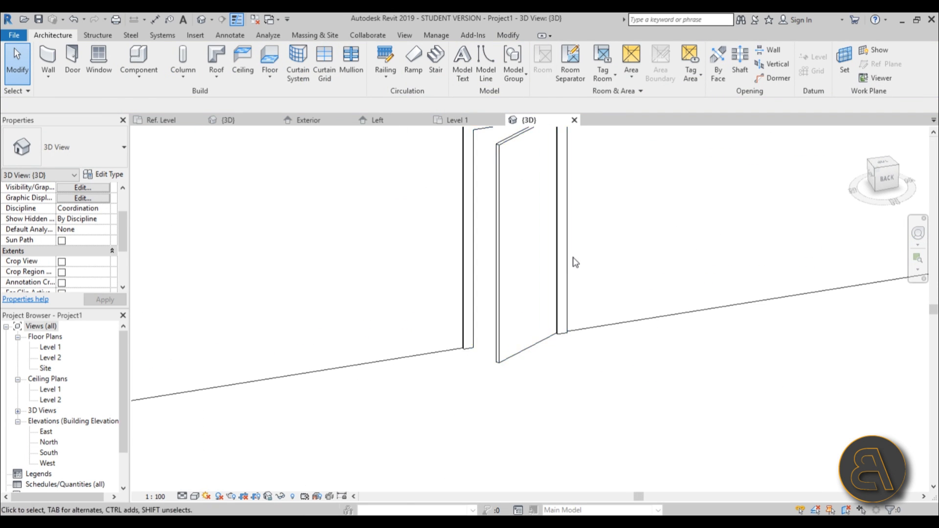
{"action": "scroll", "coordinate": [624, 271], "scroll_direction": "down", "scroll_amount": 2}
{"action": "middle_click_drag", "start_coordinate": [673, 285], "coordinate": [621, 312]}
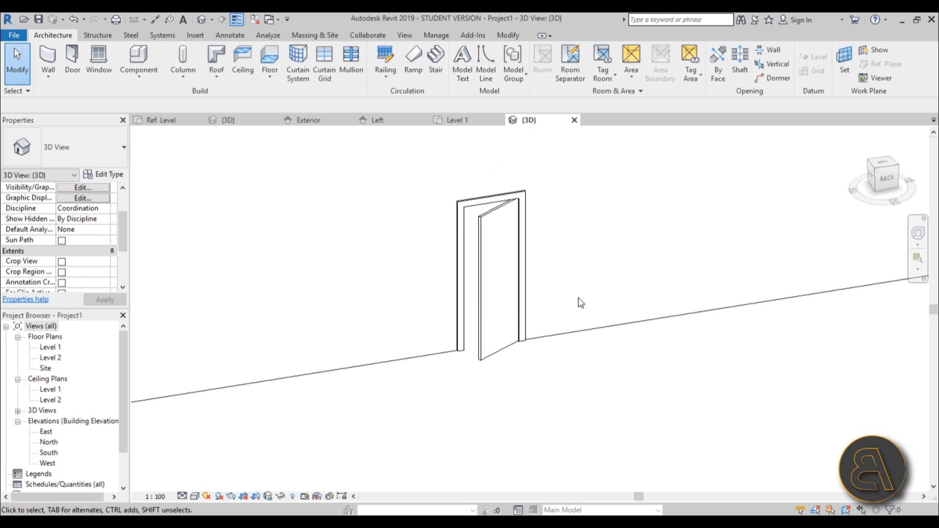